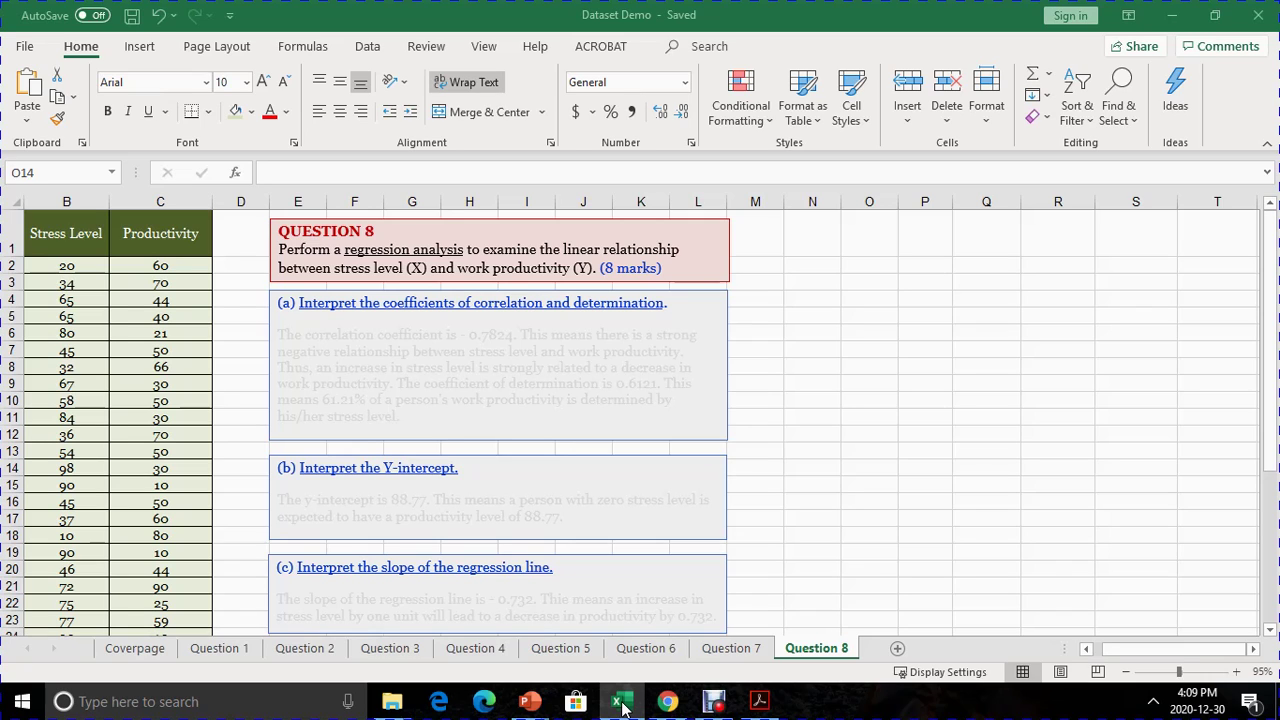
Examine the Stress Level and Productivity data columns as the X and Y variables of the question
{"action": "left_click", "coordinate": [80, 477]}
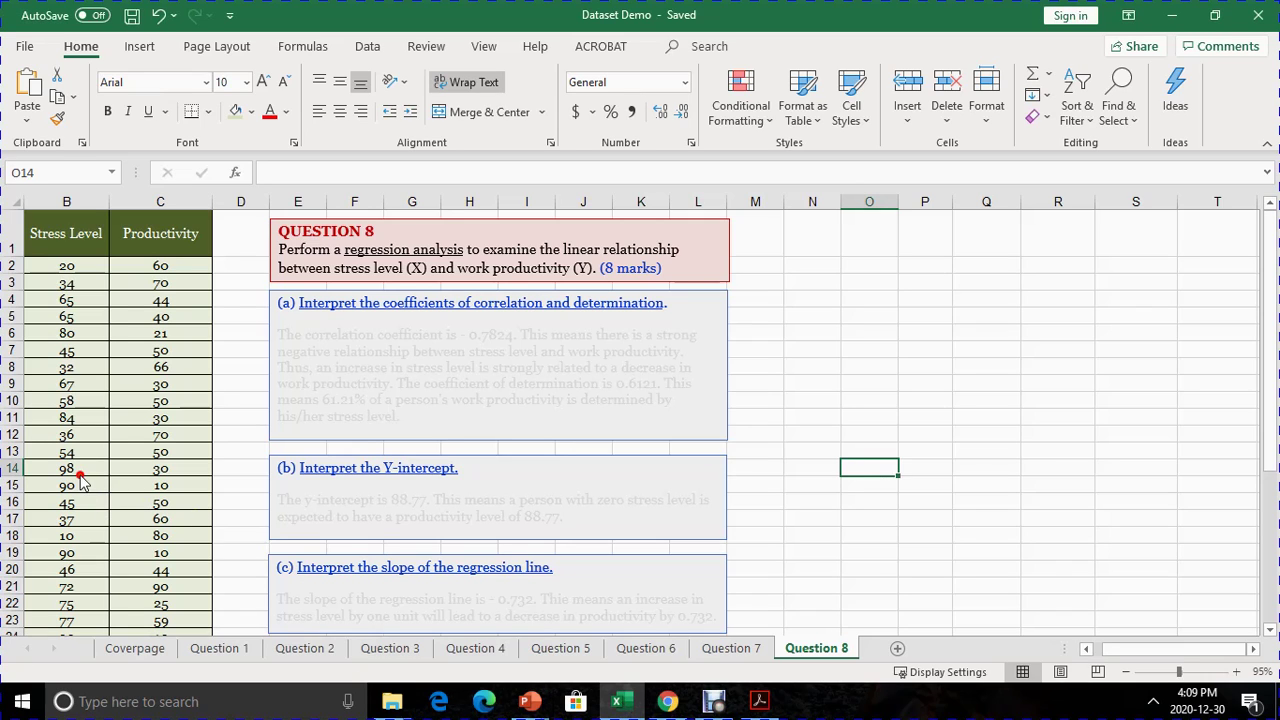
{"action": "left_click", "coordinate": [67, 201]}
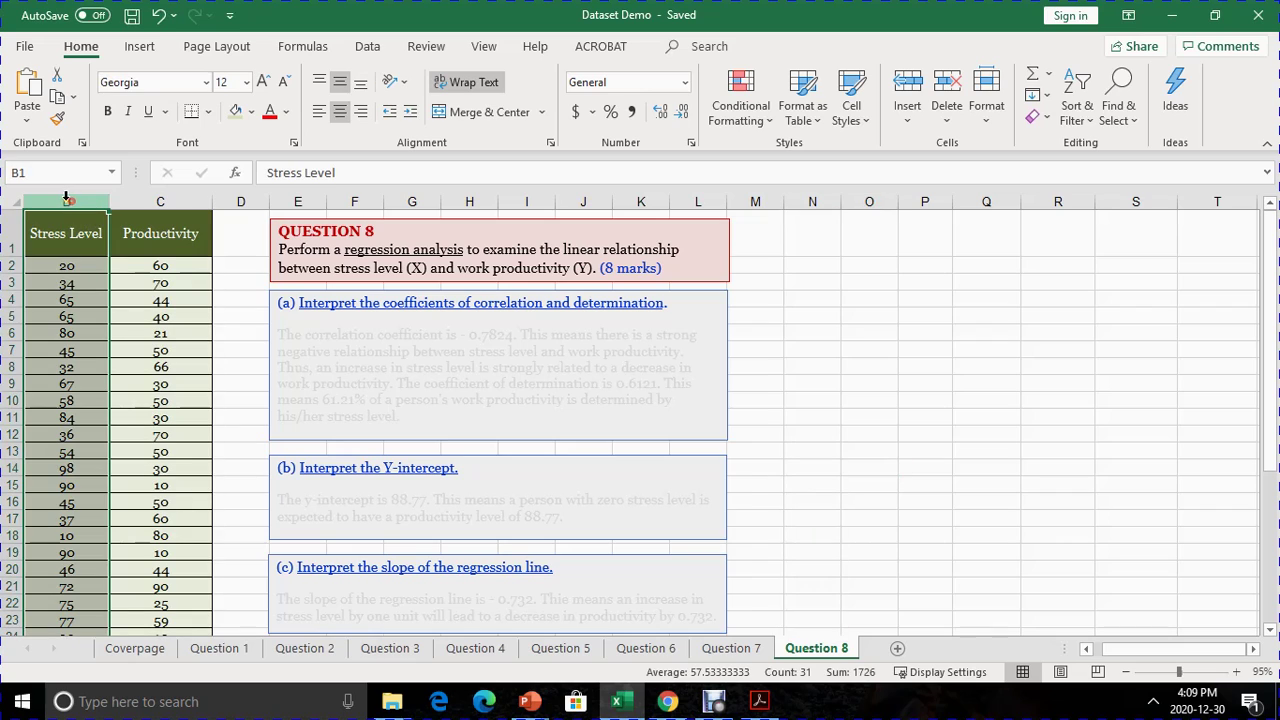
{"action": "left_click", "coordinate": [73, 267]}
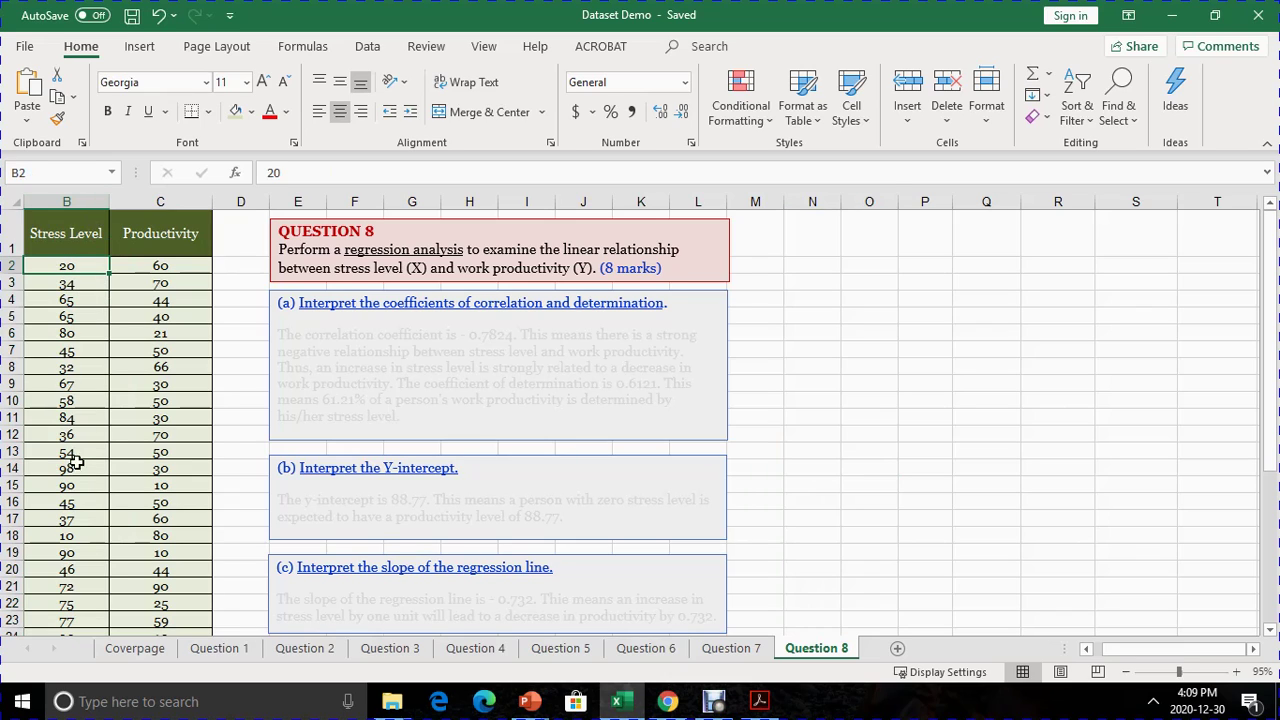
{"action": "left_click", "coordinate": [66, 569]}
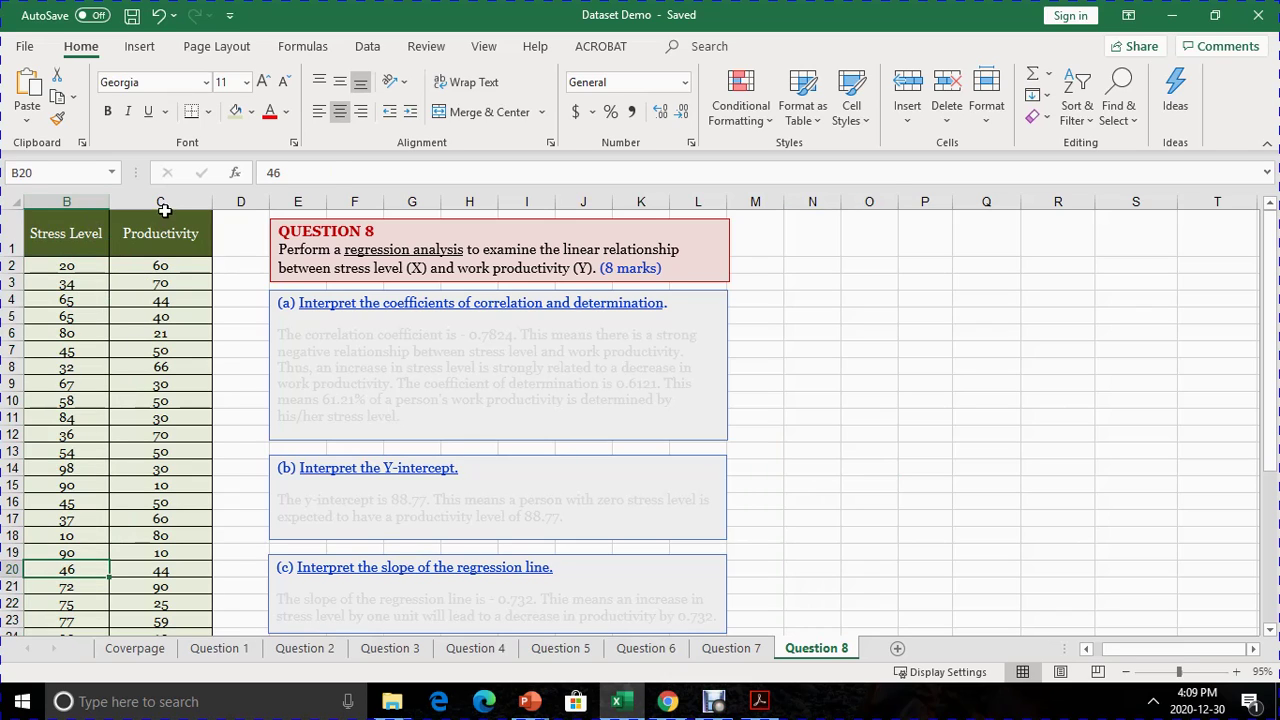
{"action": "left_click", "coordinate": [165, 204]}
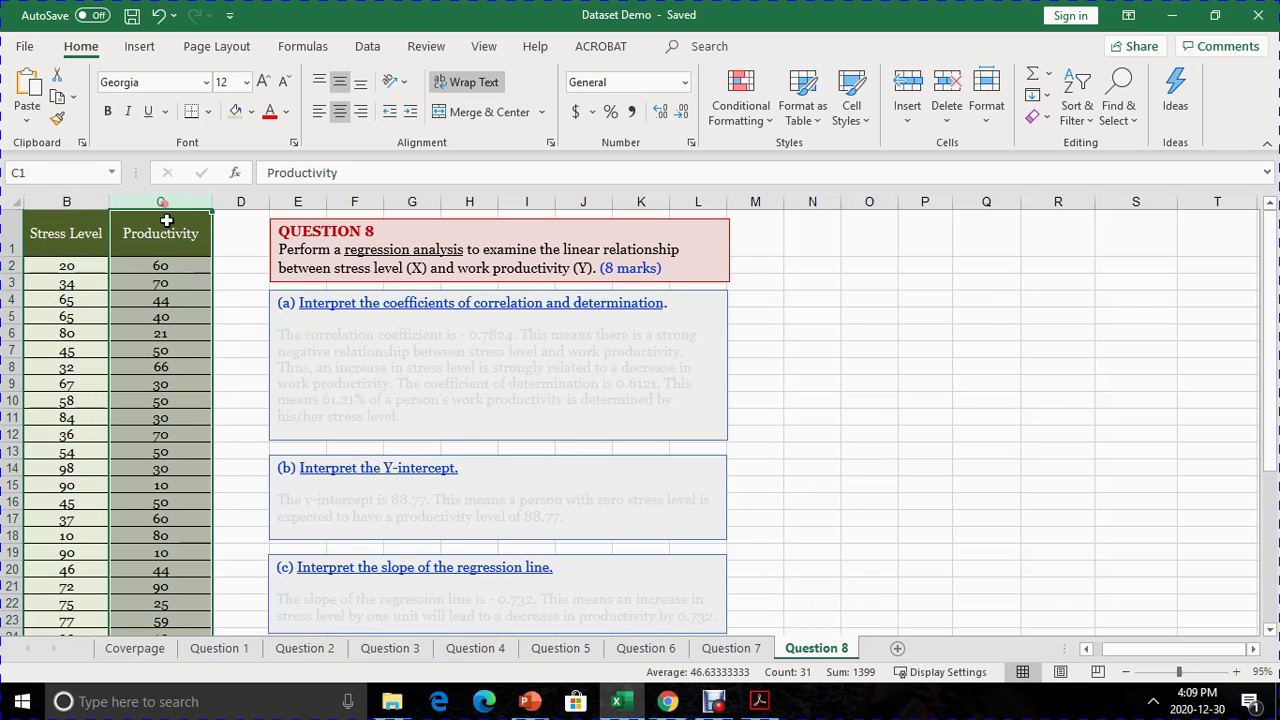
{"action": "left_click", "coordinate": [166, 467]}
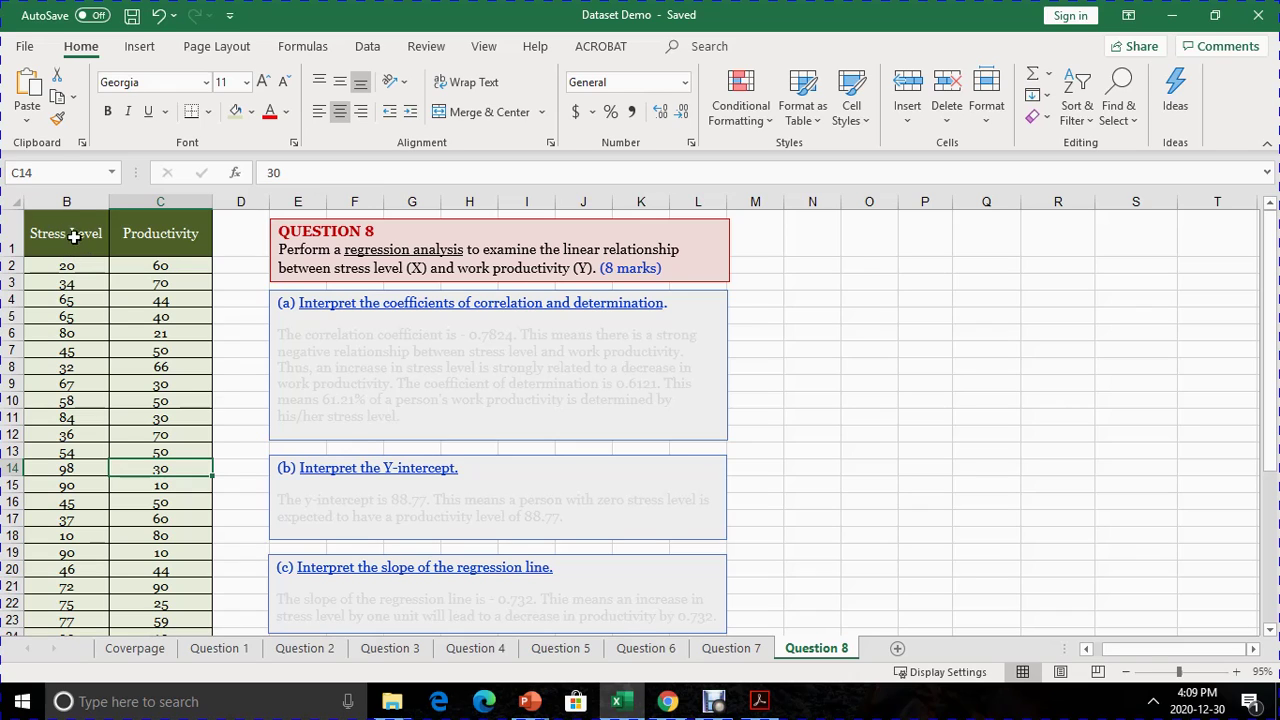
{"action": "left_click", "coordinate": [69, 202]}
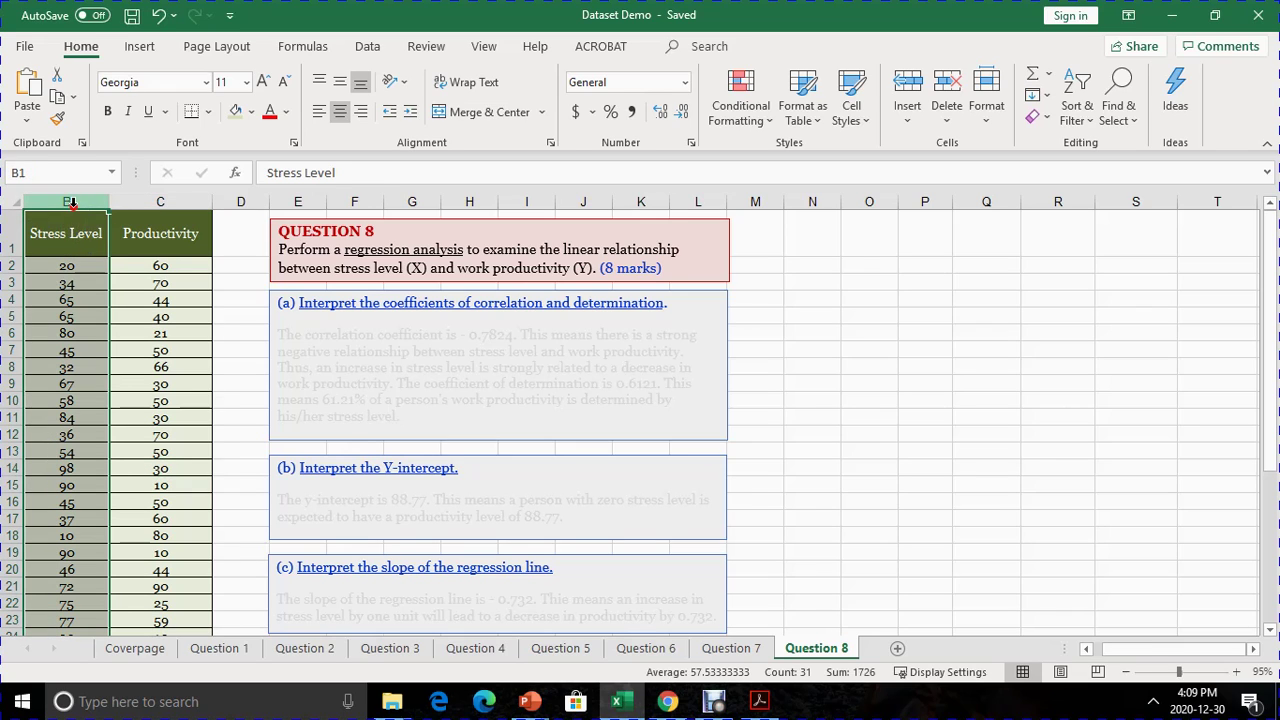
{"action": "left_click", "coordinate": [150, 203]}
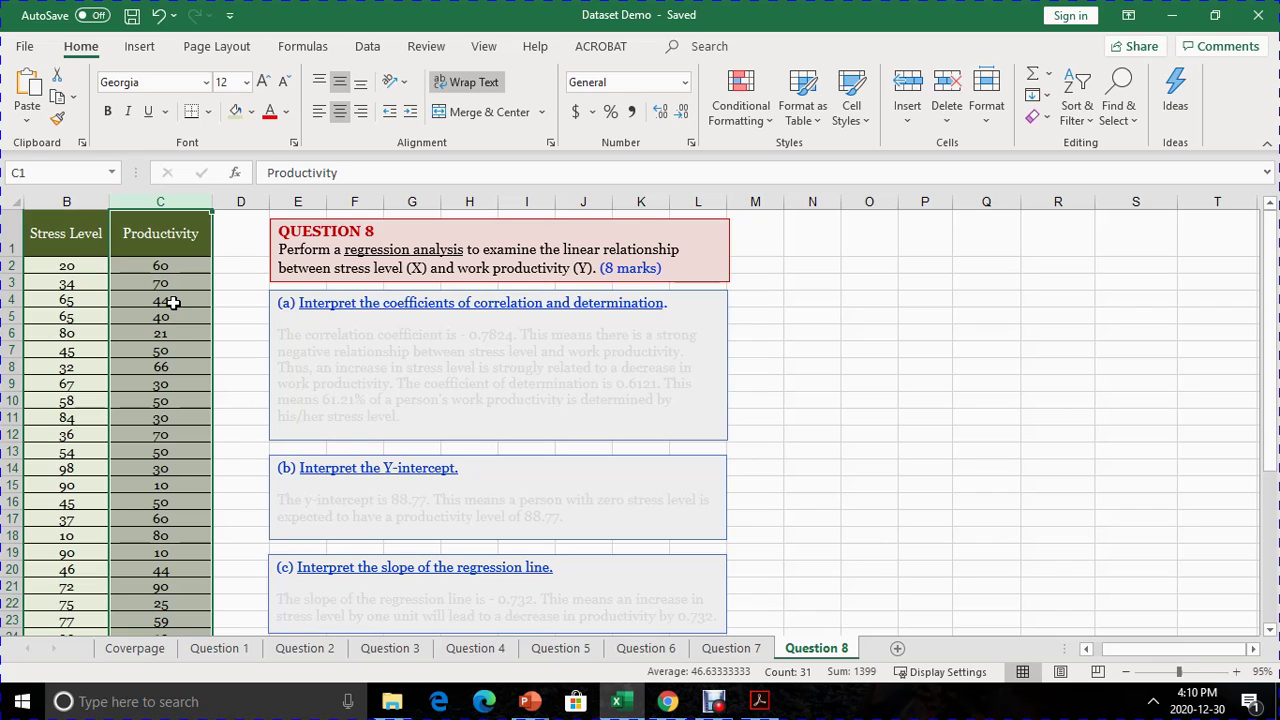
{"action": "left_click", "coordinate": [171, 368]}
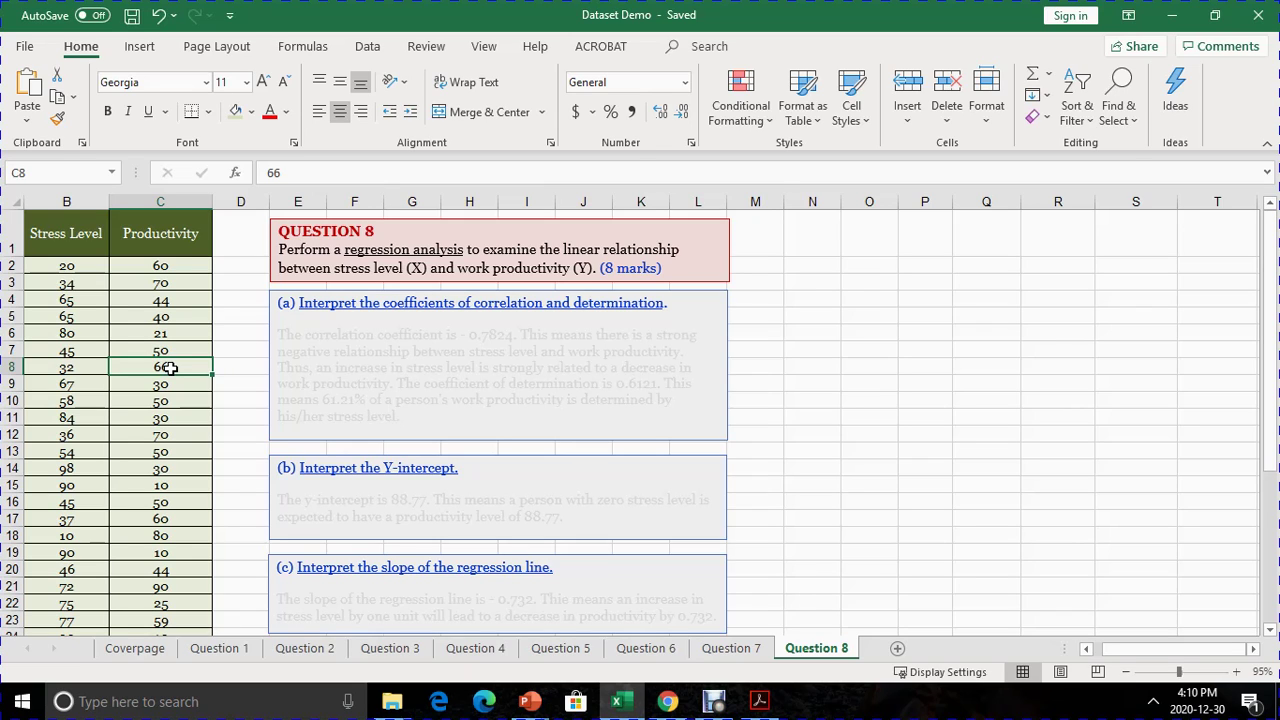
Open the Regression tool from the Data Analysis tools
{"action": "left_click", "coordinate": [366, 47]}
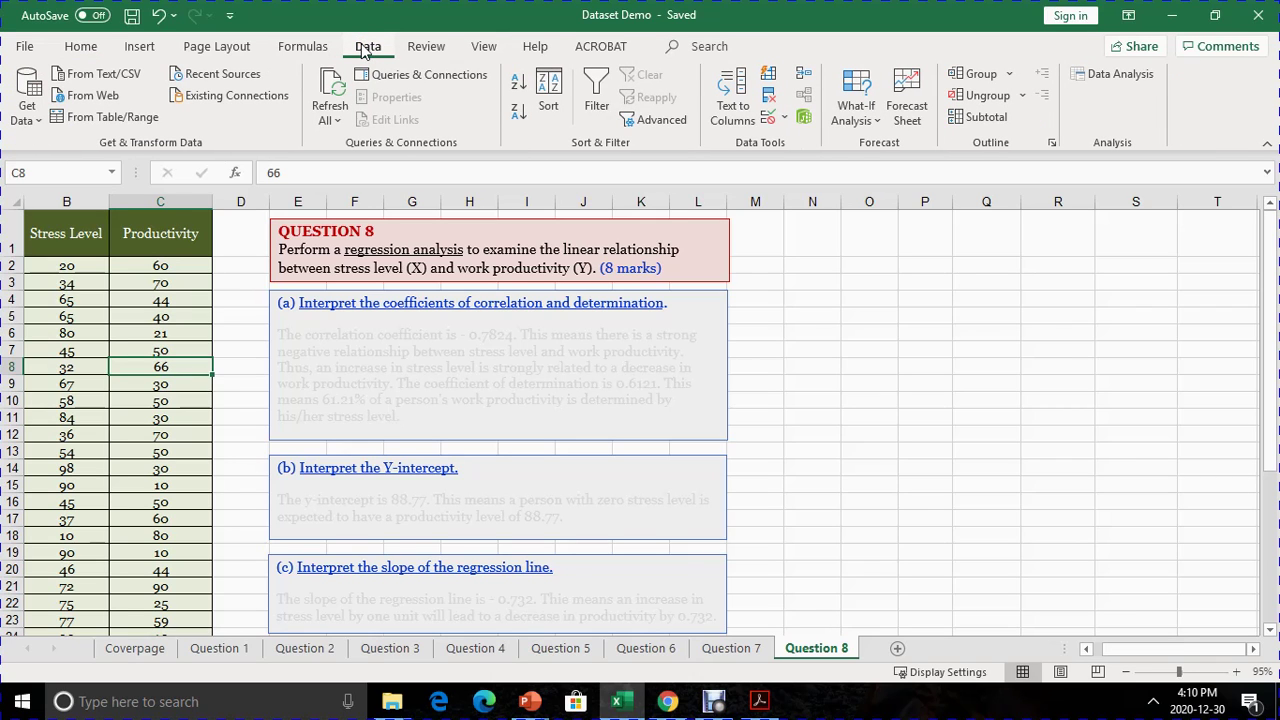
{"action": "left_click", "coordinate": [1136, 79]}
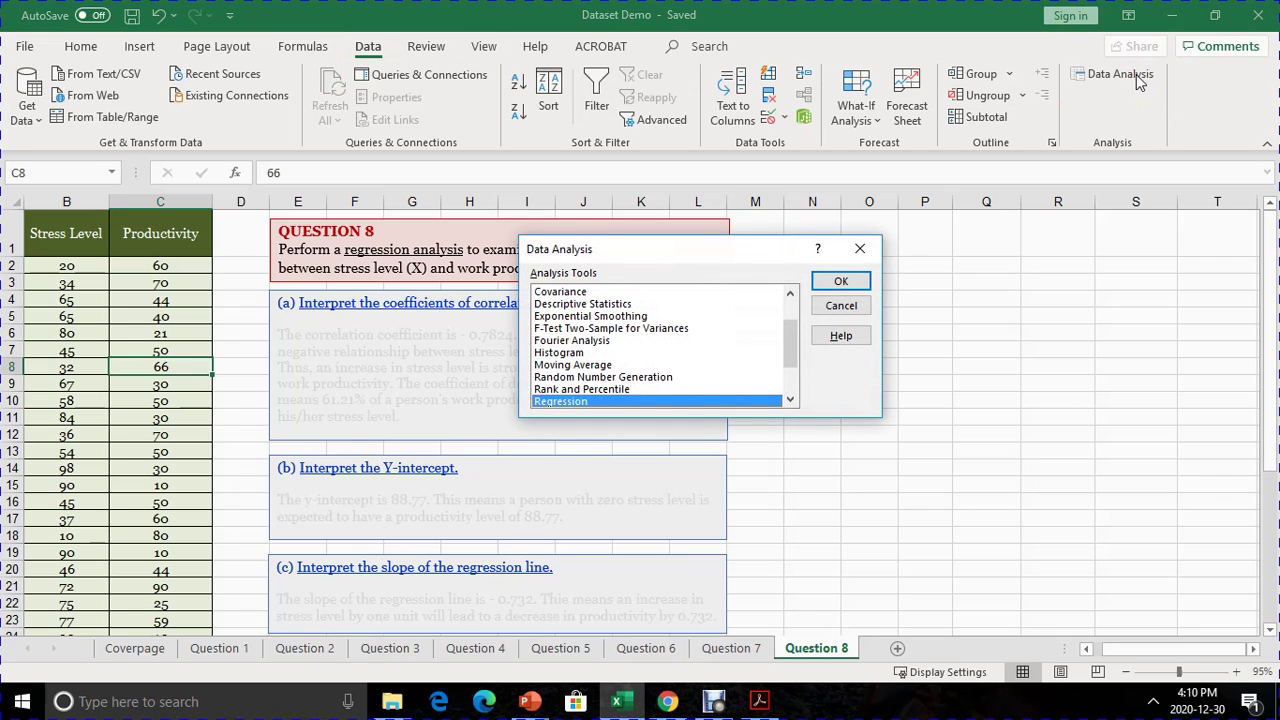
{"action": "left_click_drag", "start_coordinate": [791, 336], "coordinate": [796, 390]}
{"action": "left_click", "coordinate": [560, 353]}
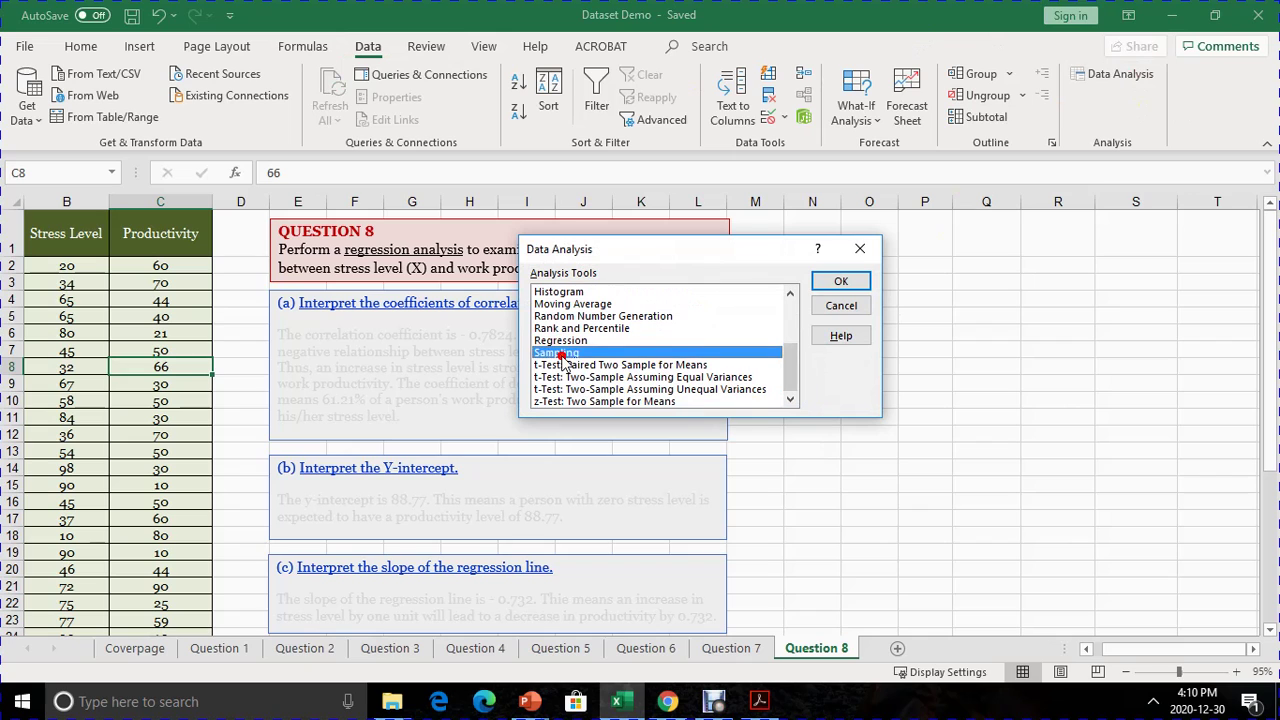
{"action": "left_click", "coordinate": [562, 341]}
{"action": "left_click", "coordinate": [853, 283]}
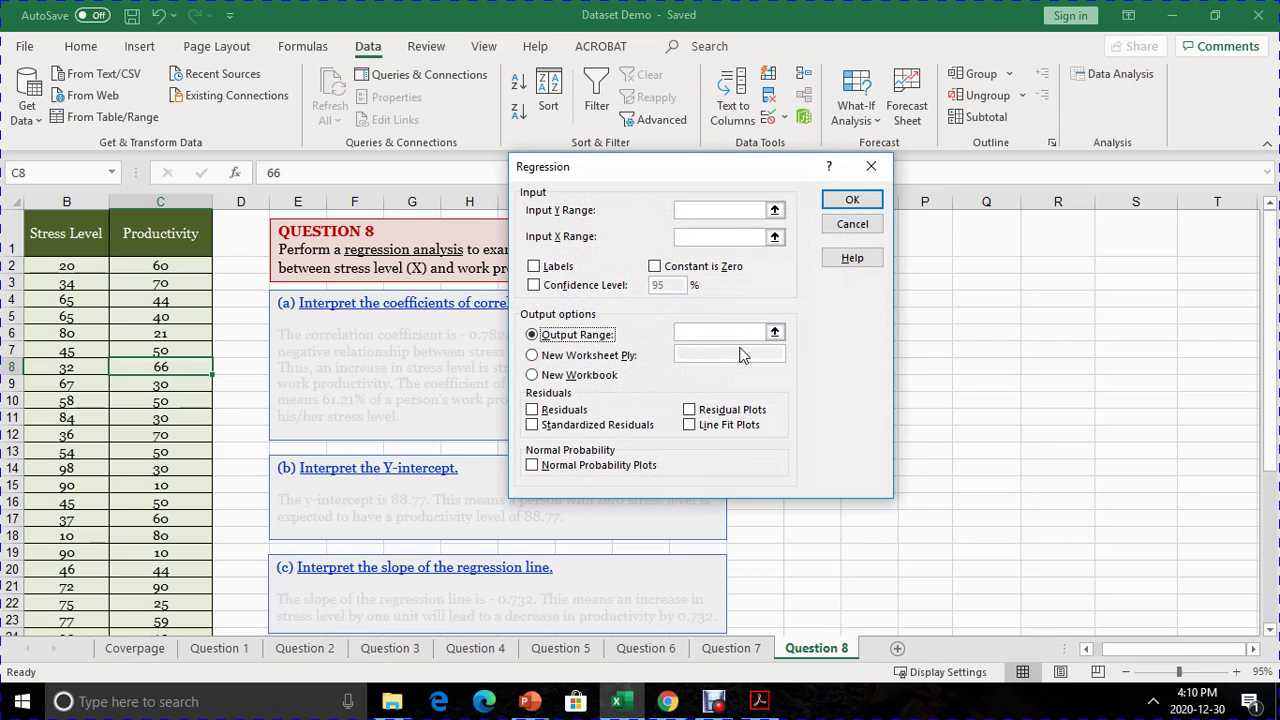
Set the regression's Y input range to Productivity C1:C31 and its X input range to Stress Level B1:B31
{"action": "left_click_drag", "start_coordinate": [681, 174], "coordinate": [913, 242]}
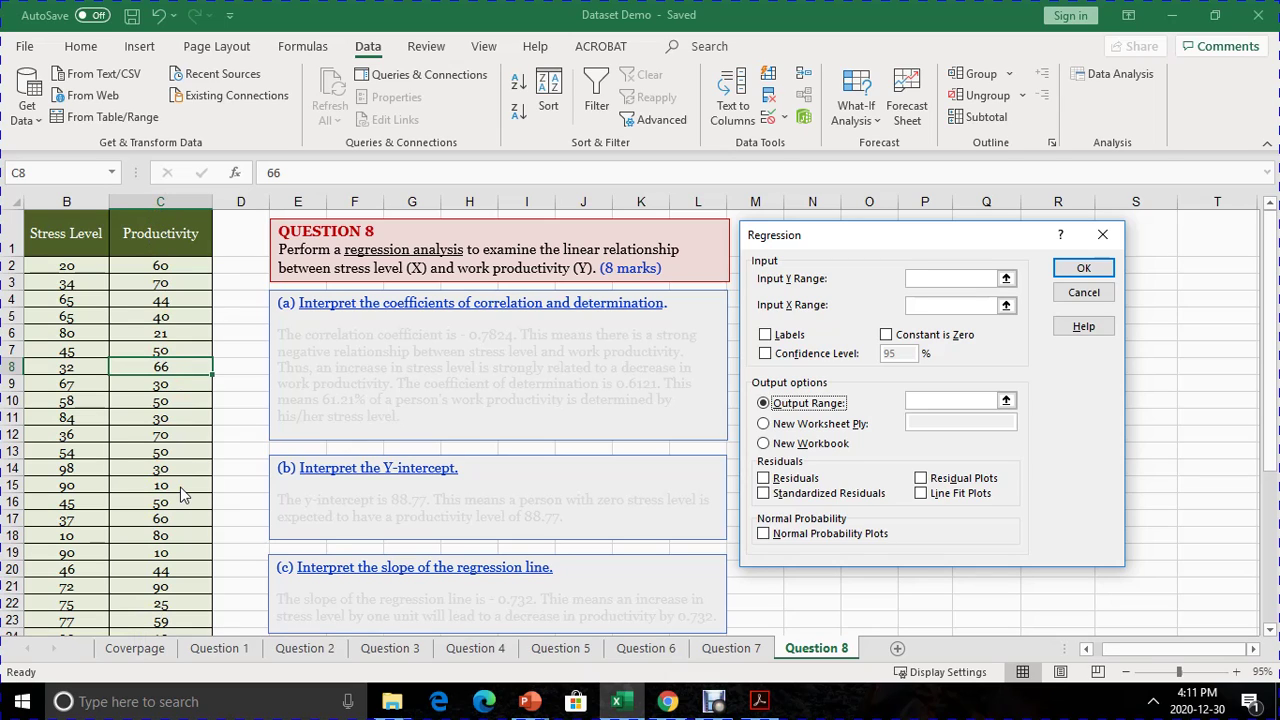
{"action": "left_click", "coordinate": [922, 278]}
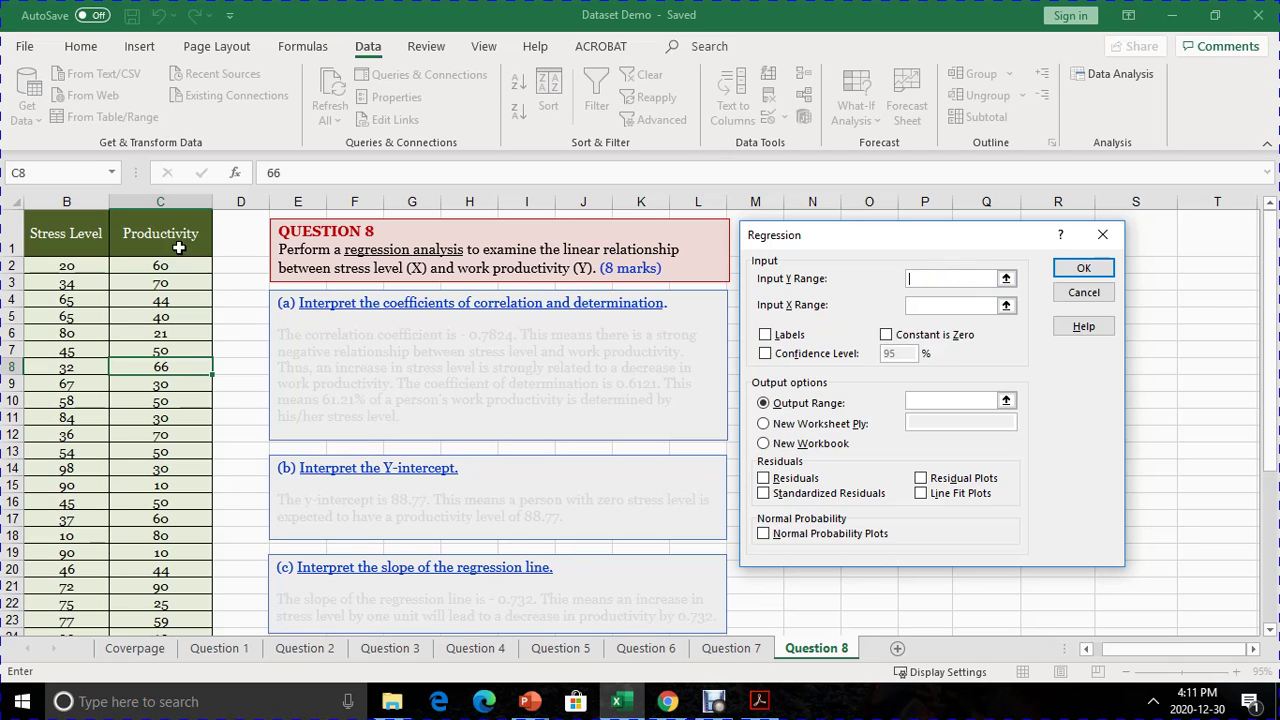
{"action": "left_click_drag", "start_coordinate": [177, 246], "coordinate": [166, 571]}
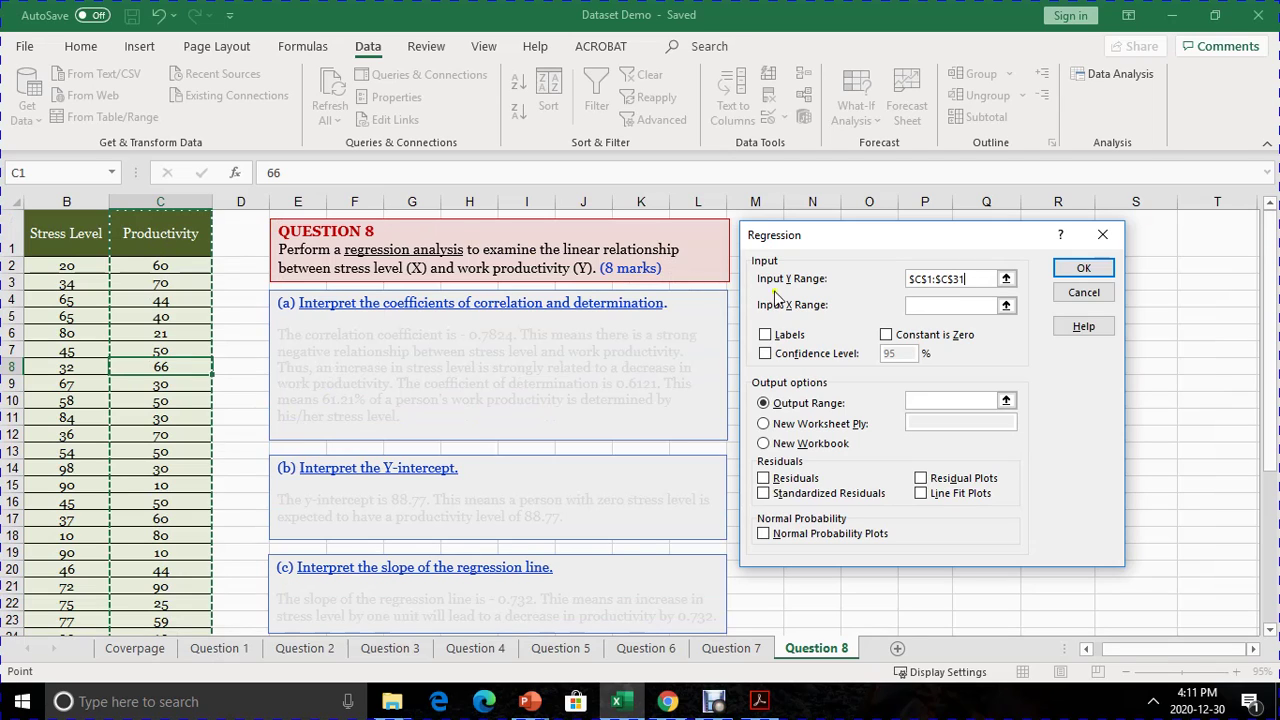
{"action": "left_click", "coordinate": [930, 306]}
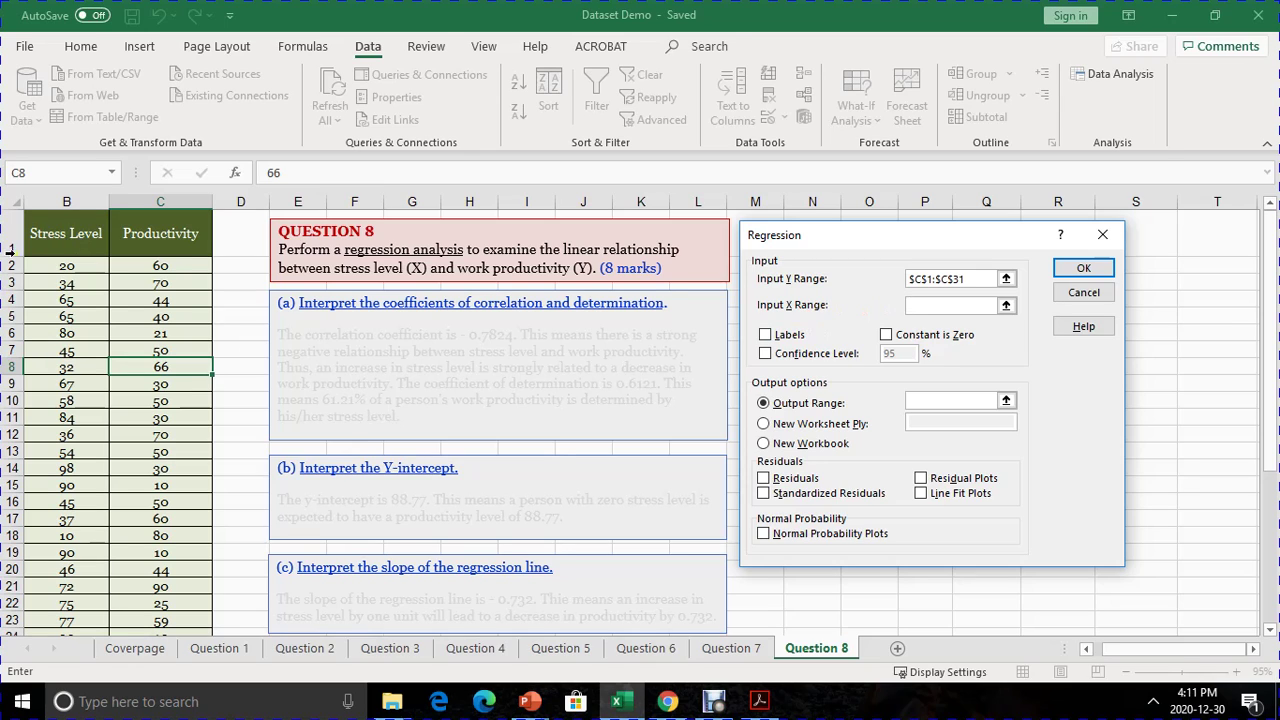
{"action": "left_click_drag", "start_coordinate": [80, 240], "coordinate": [74, 592]}
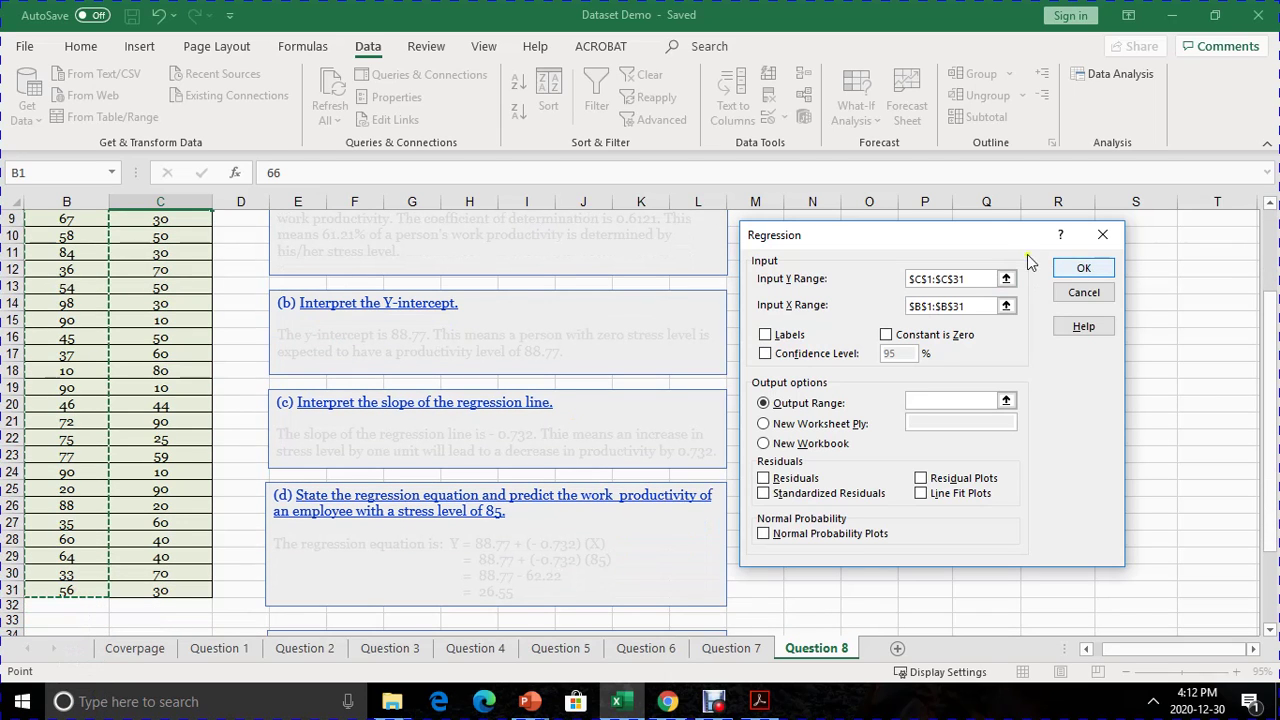
{"action": "scroll", "coordinate": [691, 293], "scroll_direction": "up", "scroll_amount": 1}
{"action": "scroll", "coordinate": [691, 293], "scroll_direction": "up", "scroll_amount": 2}
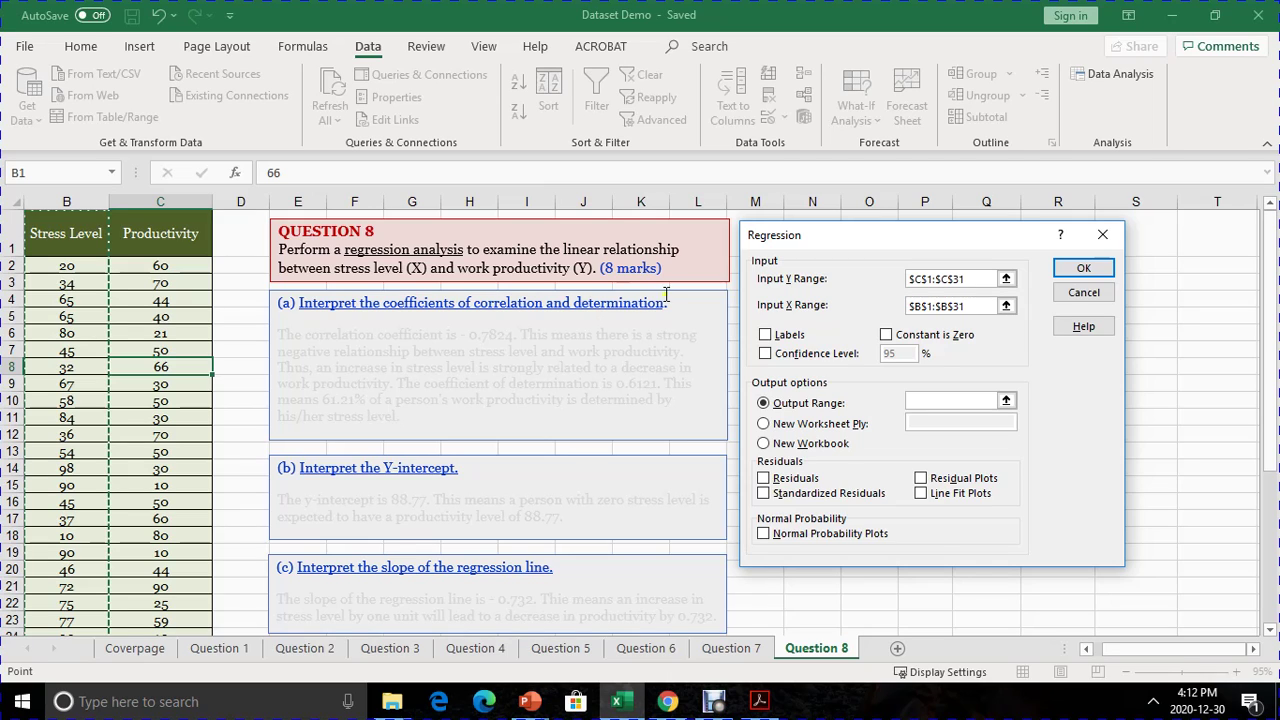
Mark the input ranges as including labels, set the output range to cell N5, and run the regression
{"action": "left_click", "coordinate": [765, 336]}
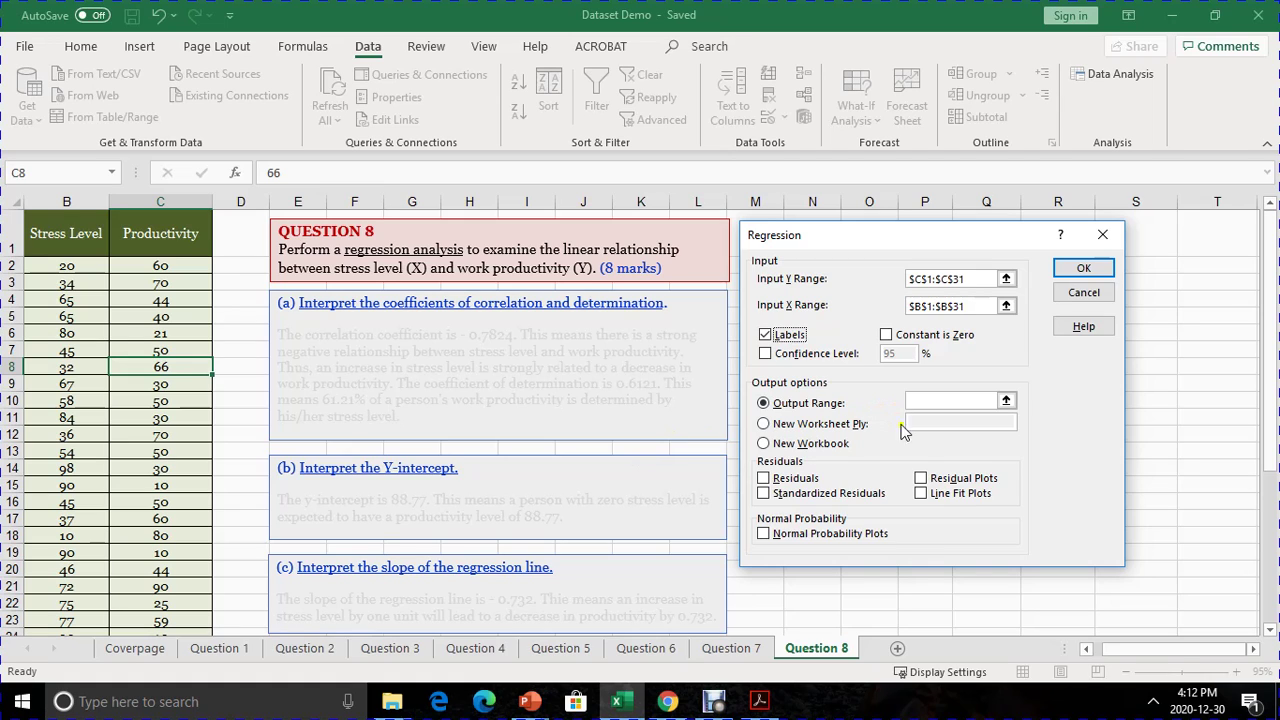
{"action": "left_click", "coordinate": [921, 400]}
{"action": "left_click", "coordinate": [920, 400]}
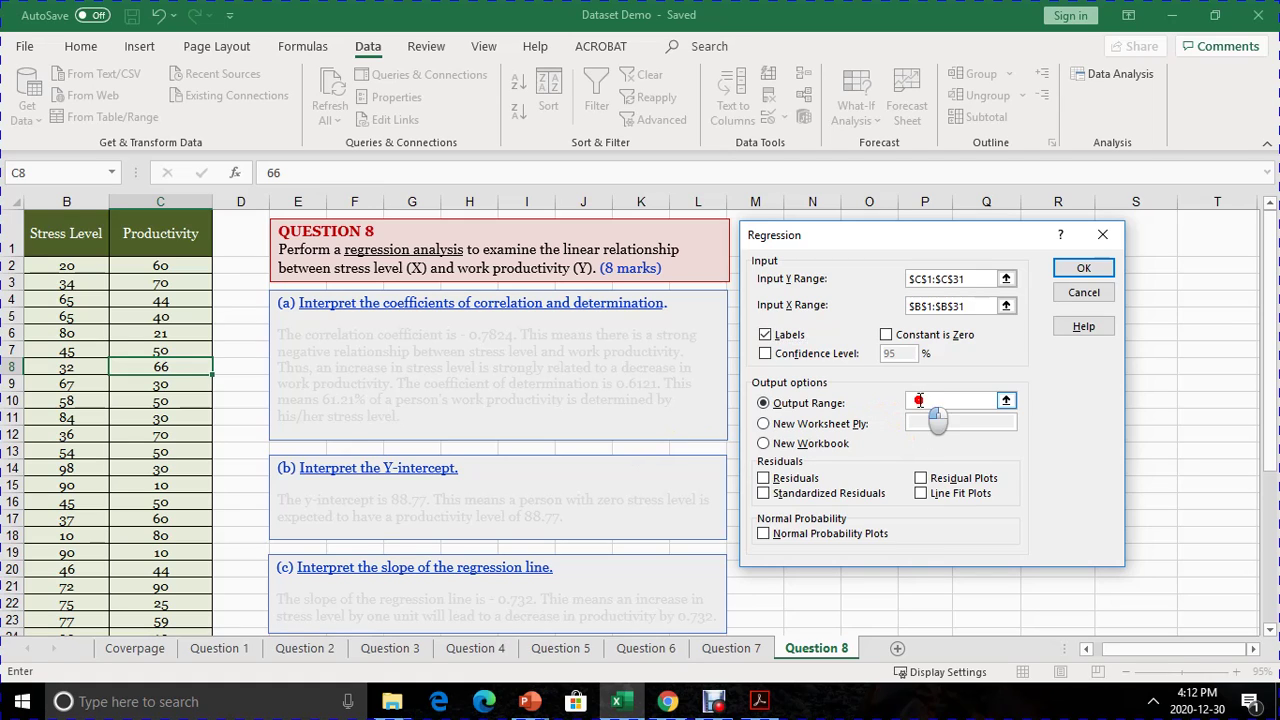
{"action": "left_click_drag", "start_coordinate": [867, 258], "coordinate": [463, 260]}
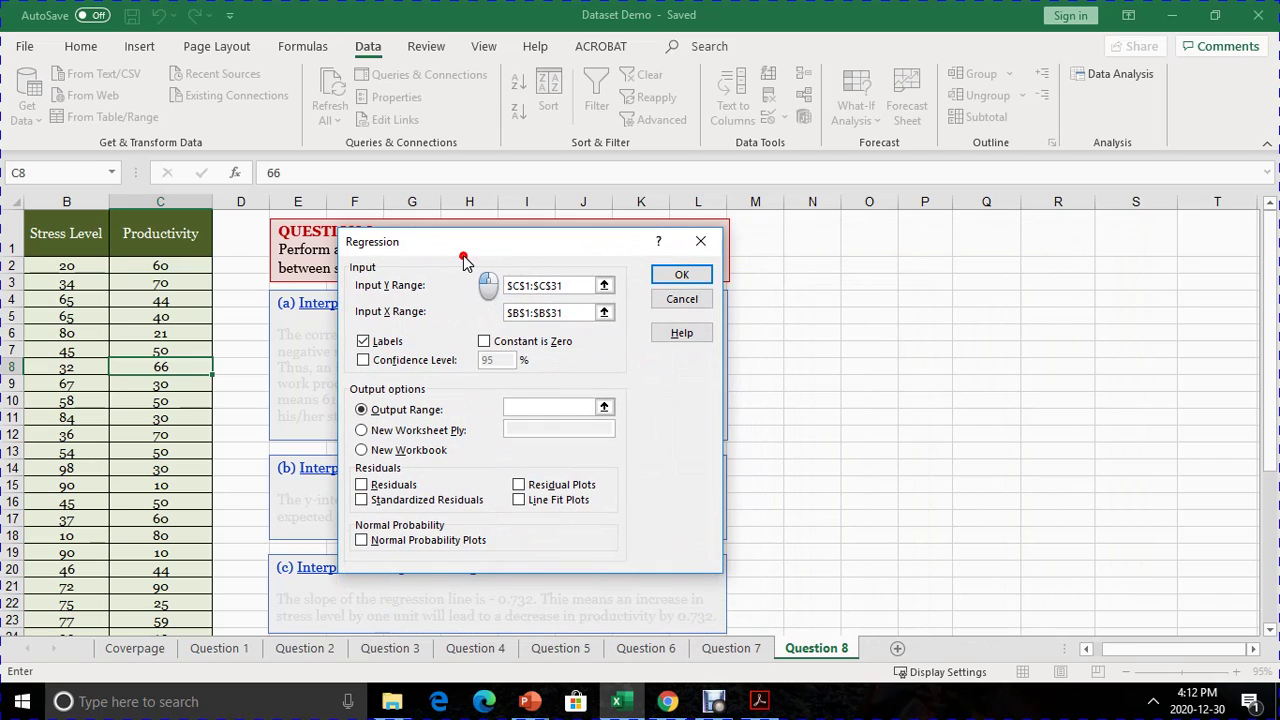
{"action": "left_click", "coordinate": [514, 408]}
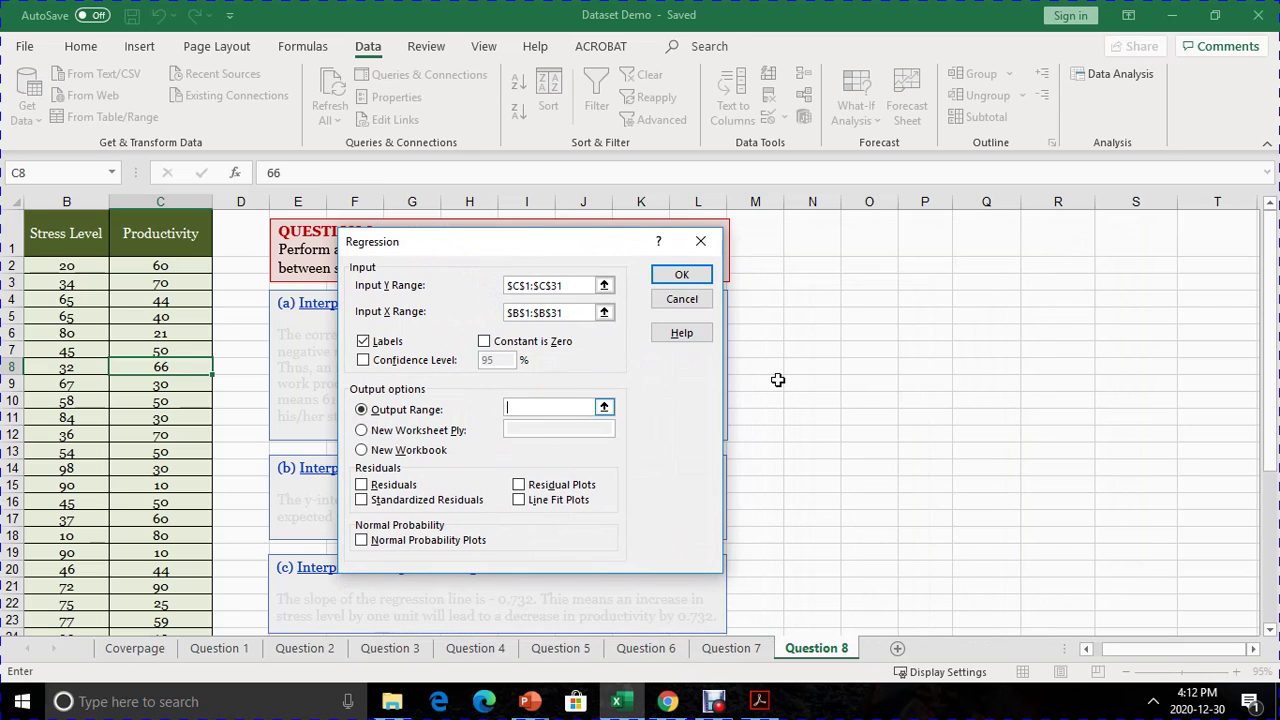
{"action": "left_click", "coordinate": [820, 314]}
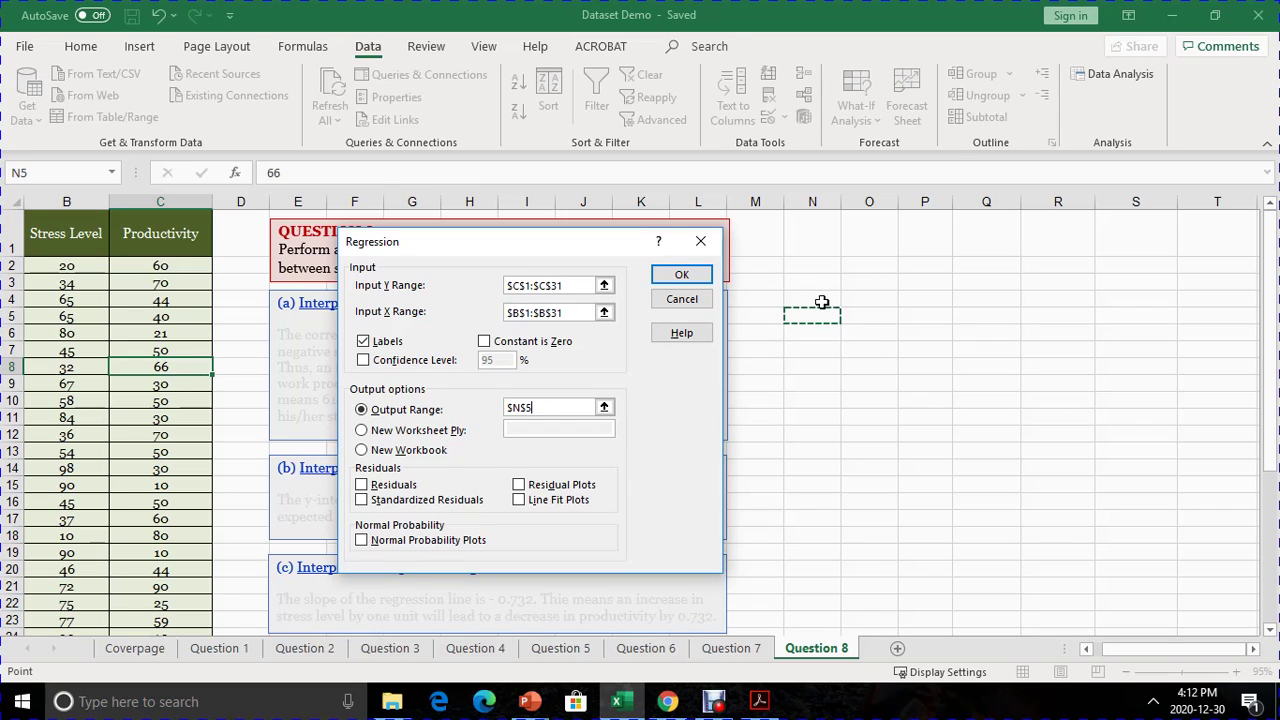
{"action": "left_click", "coordinate": [696, 281]}
Widen columns N, O and P so the labels and values of the regression output are fully readable
{"action": "left_click", "coordinate": [914, 552]}
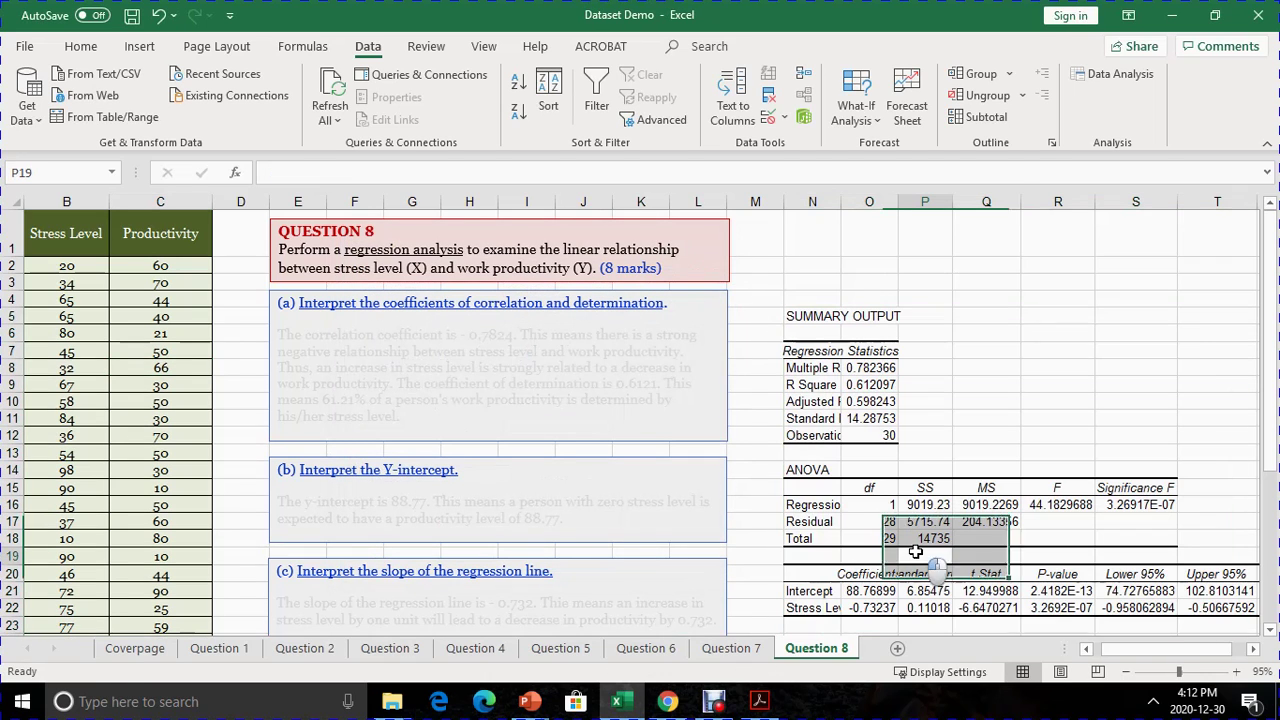
{"action": "left_click_drag", "start_coordinate": [1167, 653], "coordinate": [1175, 653]}
{"action": "scroll", "coordinate": [866, 400], "scroll_direction": "down", "scroll_amount": 1}
{"action": "scroll", "coordinate": [864, 396], "scroll_direction": "up", "scroll_amount": 1}
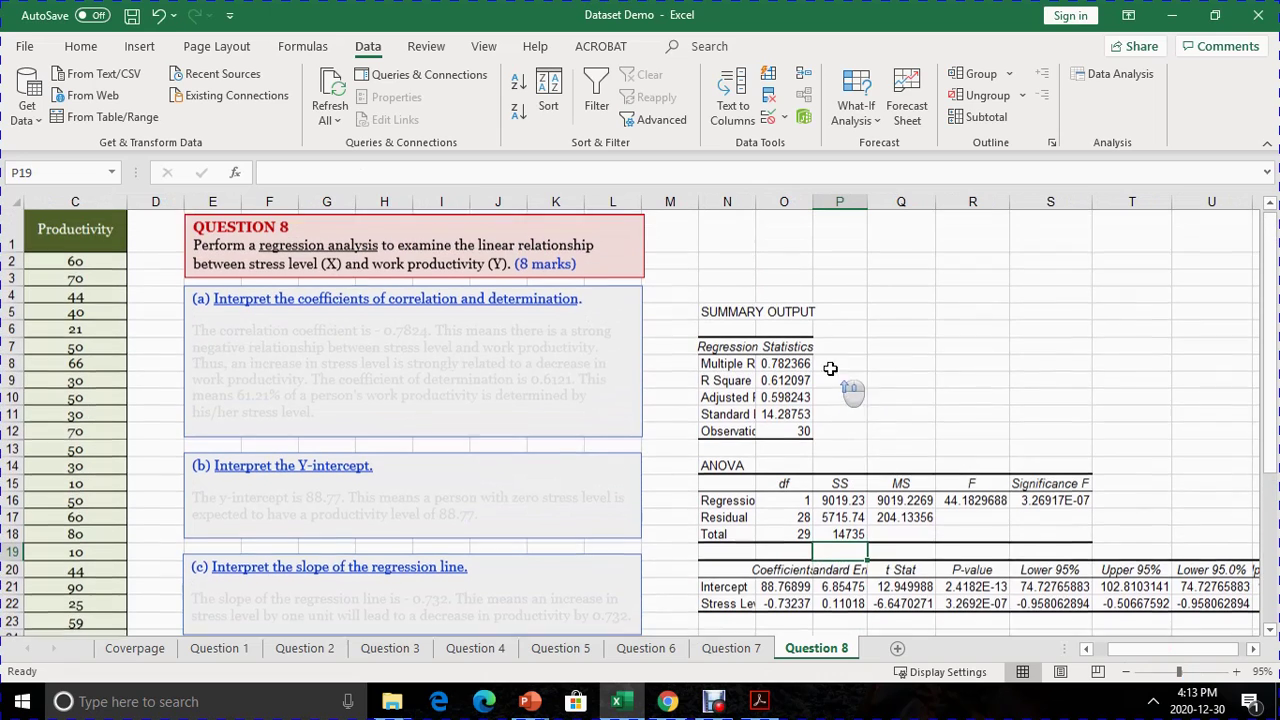
{"action": "left_click_drag", "start_coordinate": [756, 202], "coordinate": [854, 205]}
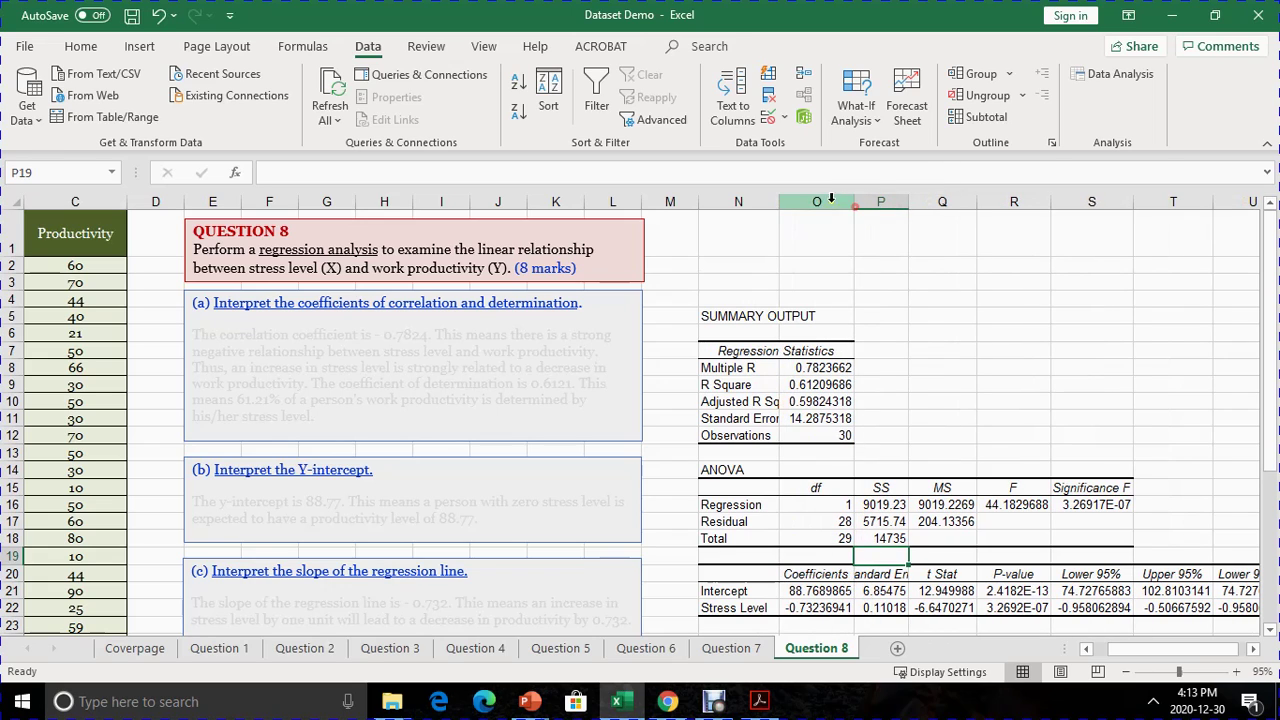
{"action": "left_click_drag", "start_coordinate": [777, 206], "coordinate": [872, 204]}
{"action": "scroll", "coordinate": [857, 465], "scroll_direction": "down", "scroll_amount": 3}
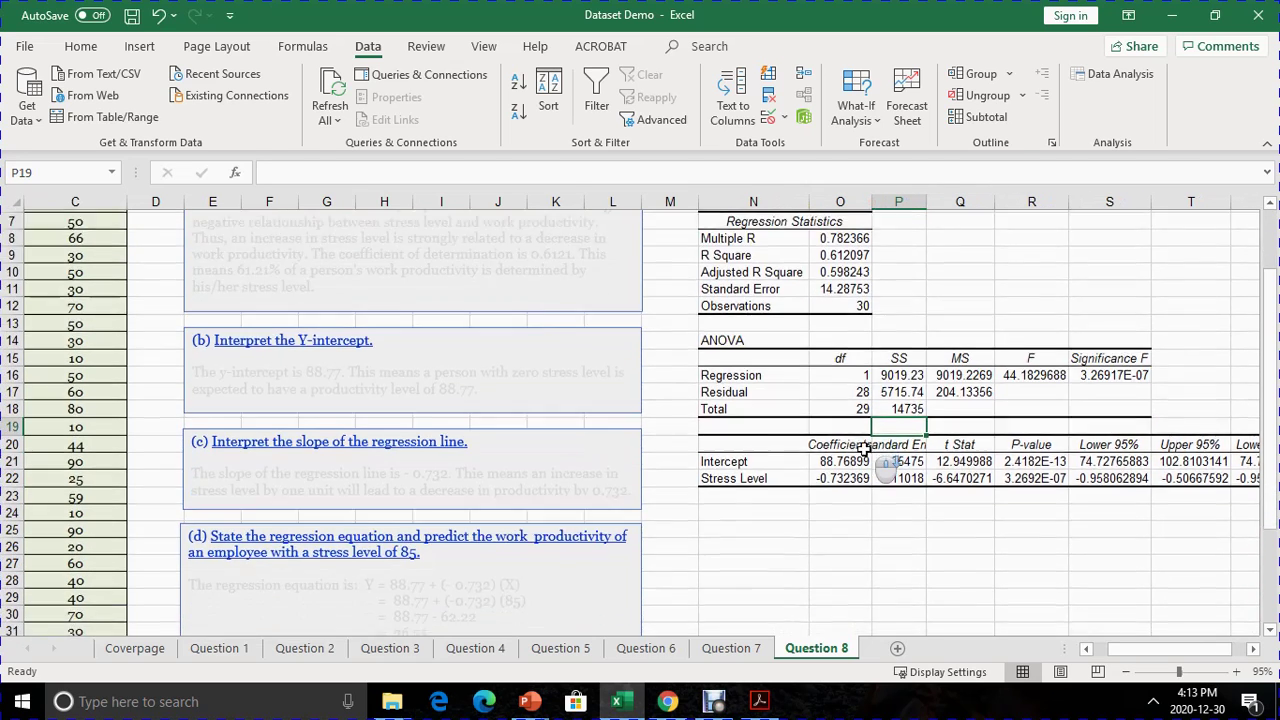
{"action": "scroll", "coordinate": [857, 462], "scroll_direction": "up", "scroll_amount": 2}
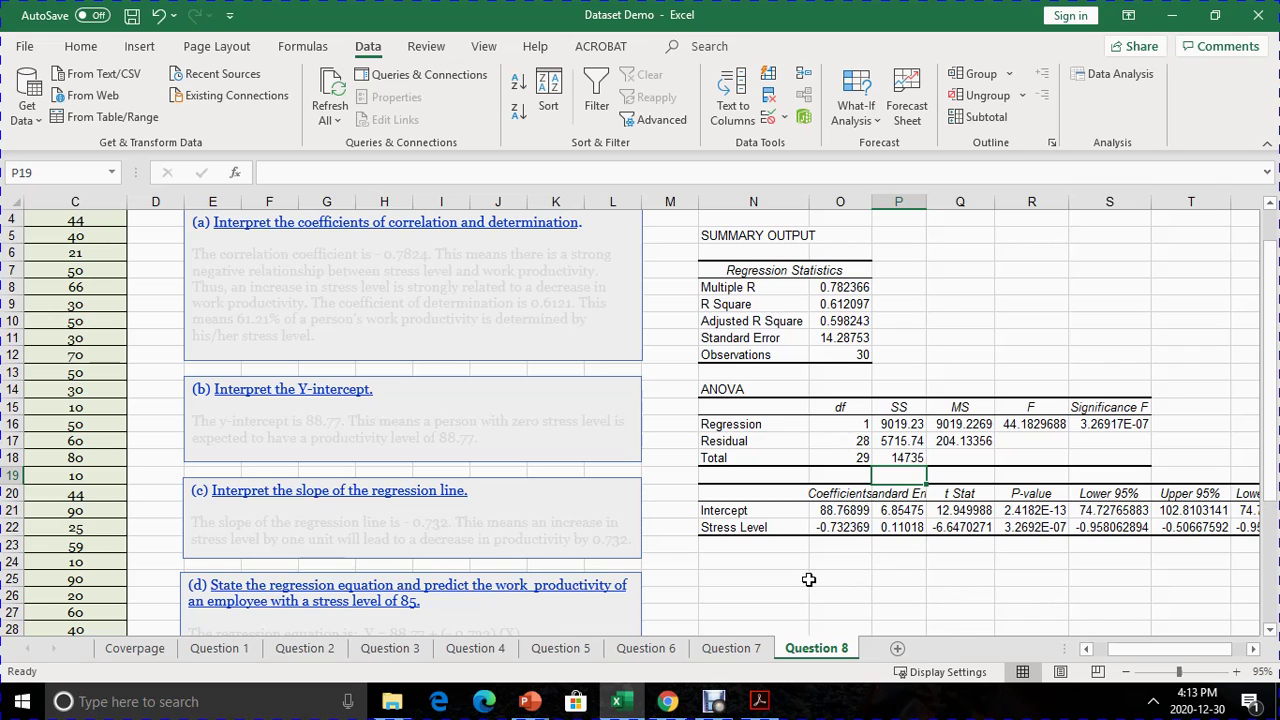
{"action": "scroll", "coordinate": [802, 578], "scroll_direction": "up", "scroll_amount": 1}
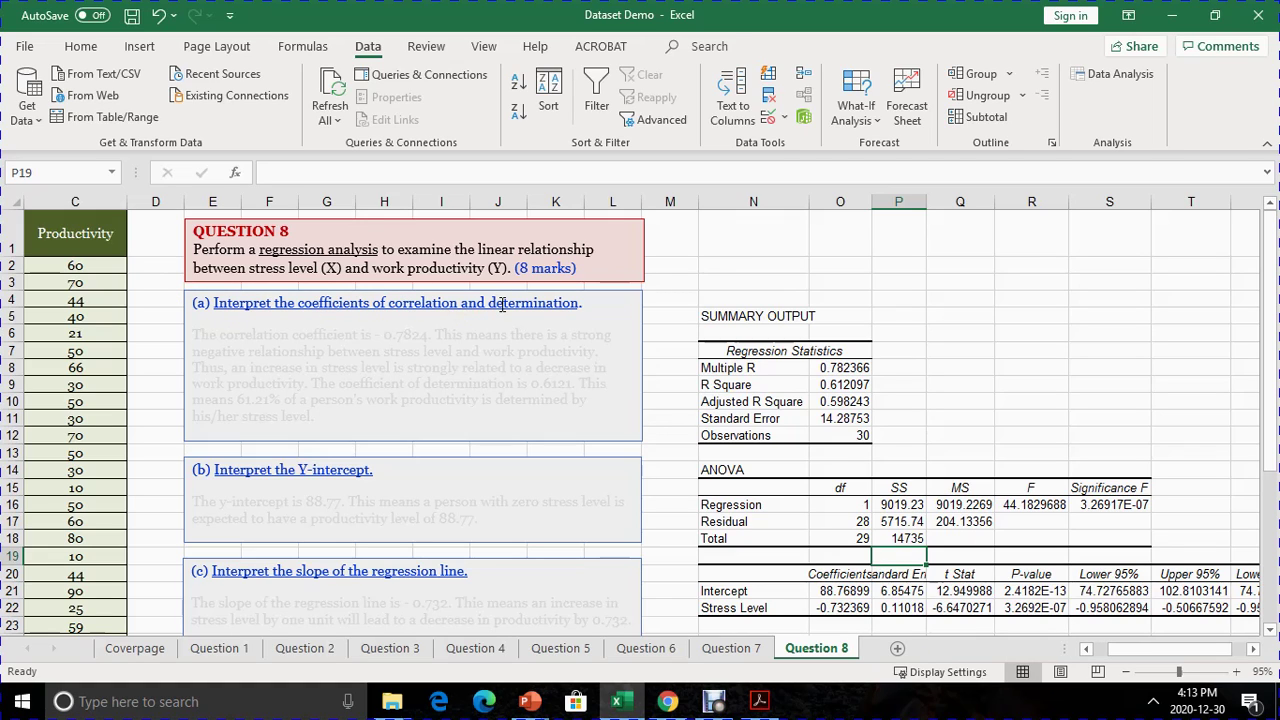
{"action": "left_click", "coordinate": [906, 367]}
{"action": "left_click_drag", "start_coordinate": [926, 202], "coordinate": [958, 202]}
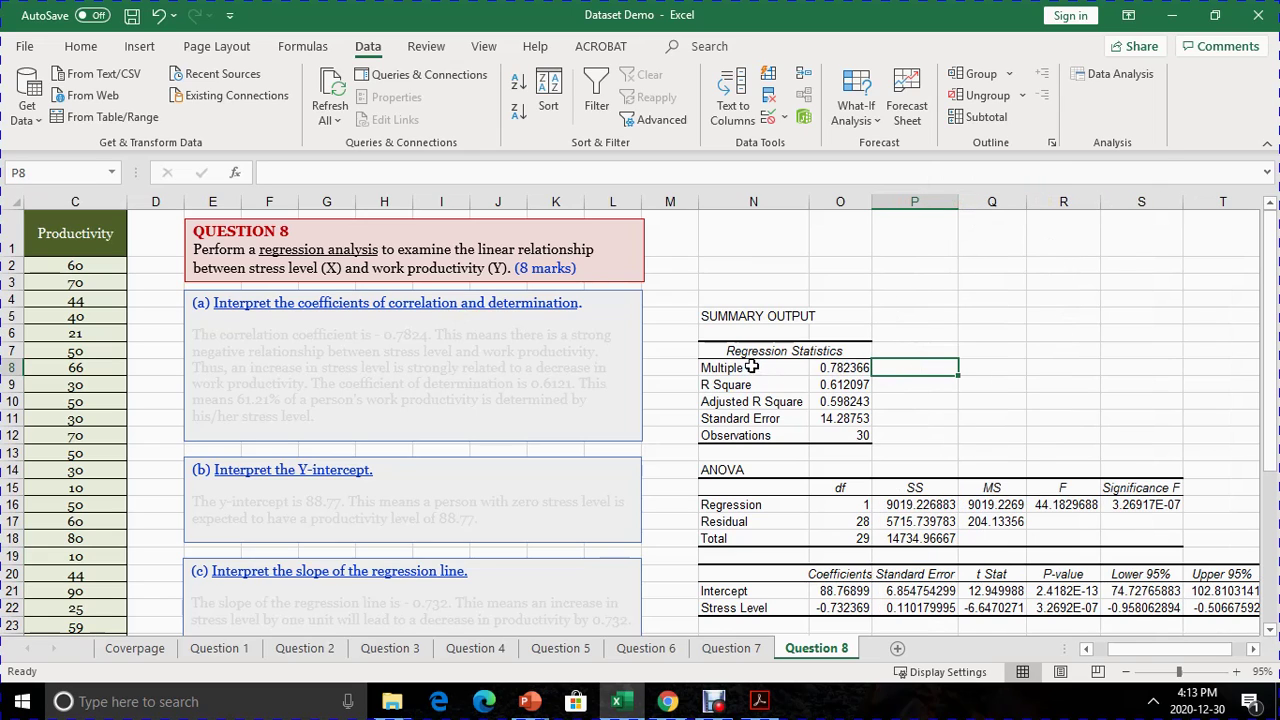
Highlight the Multiple R label and its value in N8:O8 with a yellow fill
{"action": "left_click_drag", "start_coordinate": [745, 367], "coordinate": [840, 366]}
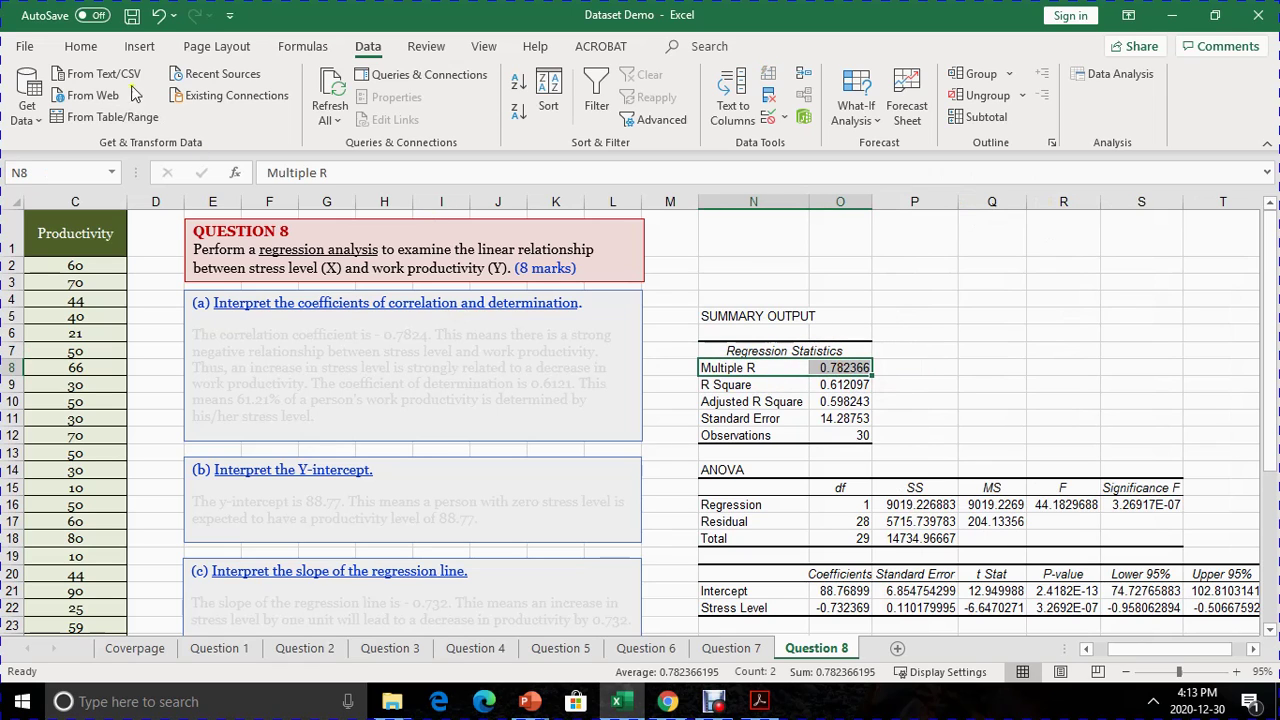
{"action": "left_click", "coordinate": [84, 46]}
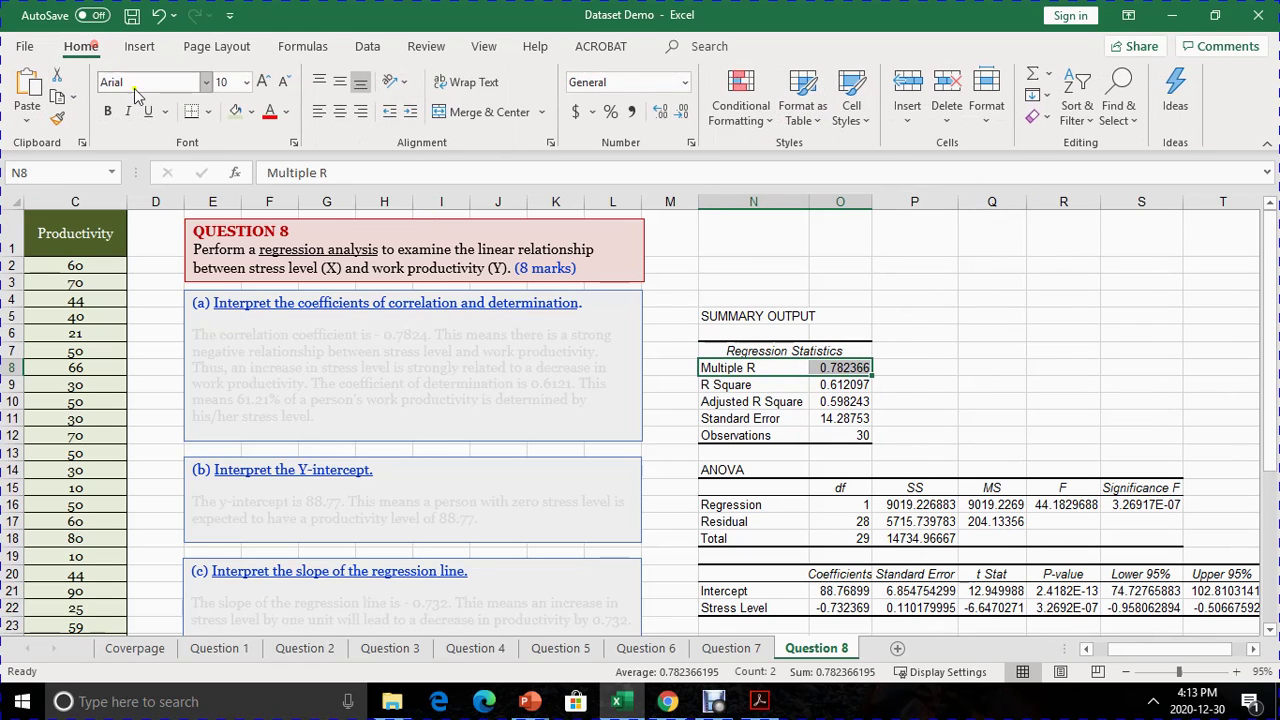
{"action": "left_click", "coordinate": [251, 111]}
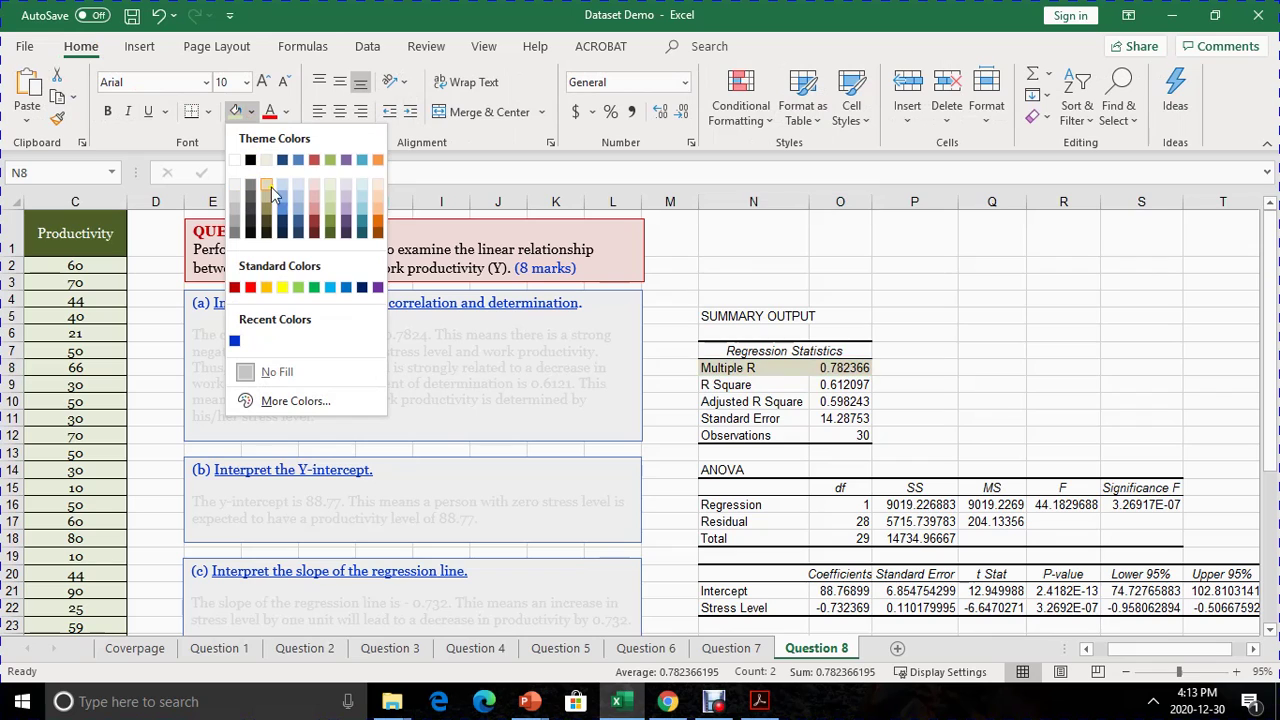
{"action": "left_click", "coordinate": [282, 287]}
{"action": "left_click", "coordinate": [976, 418]}
{"action": "left_click", "coordinate": [939, 371]}
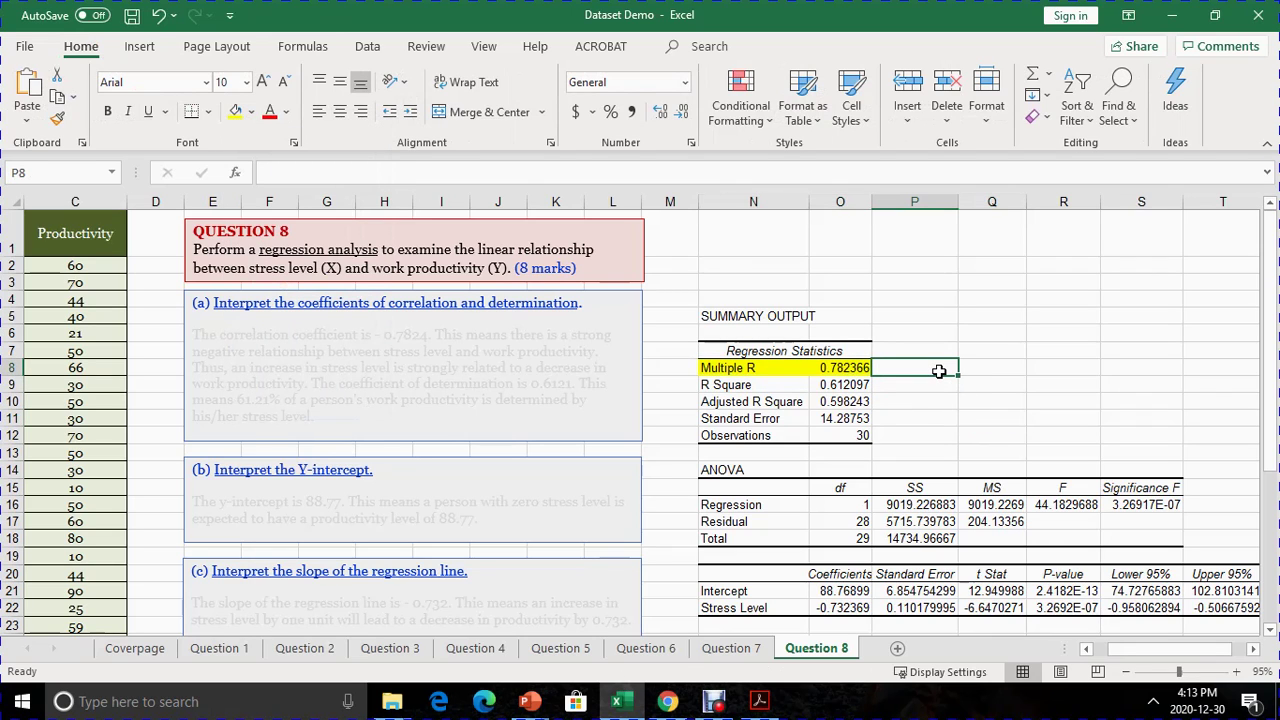
Label the Multiple R value as "Correlation" in cell P8
{"action": "type", "text": "Co"}
{"action": "key", "text": "BackSpace"}
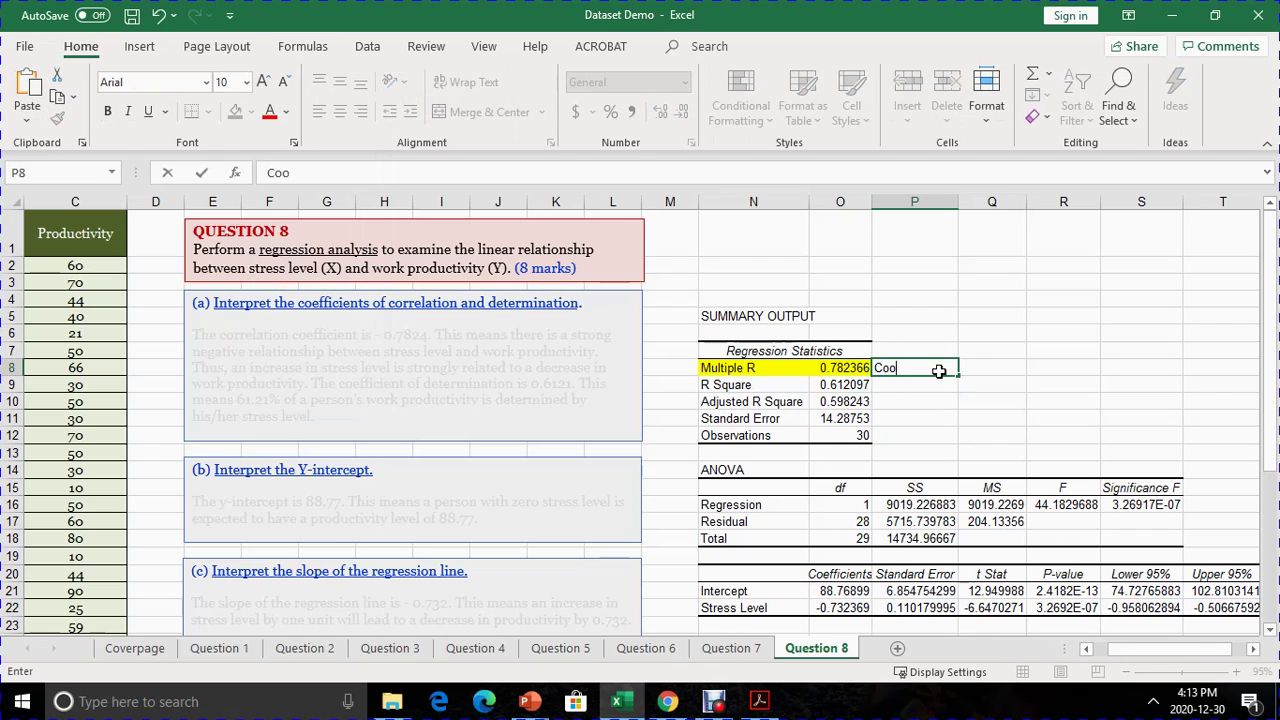
{"action": "type", "text": "elation"}
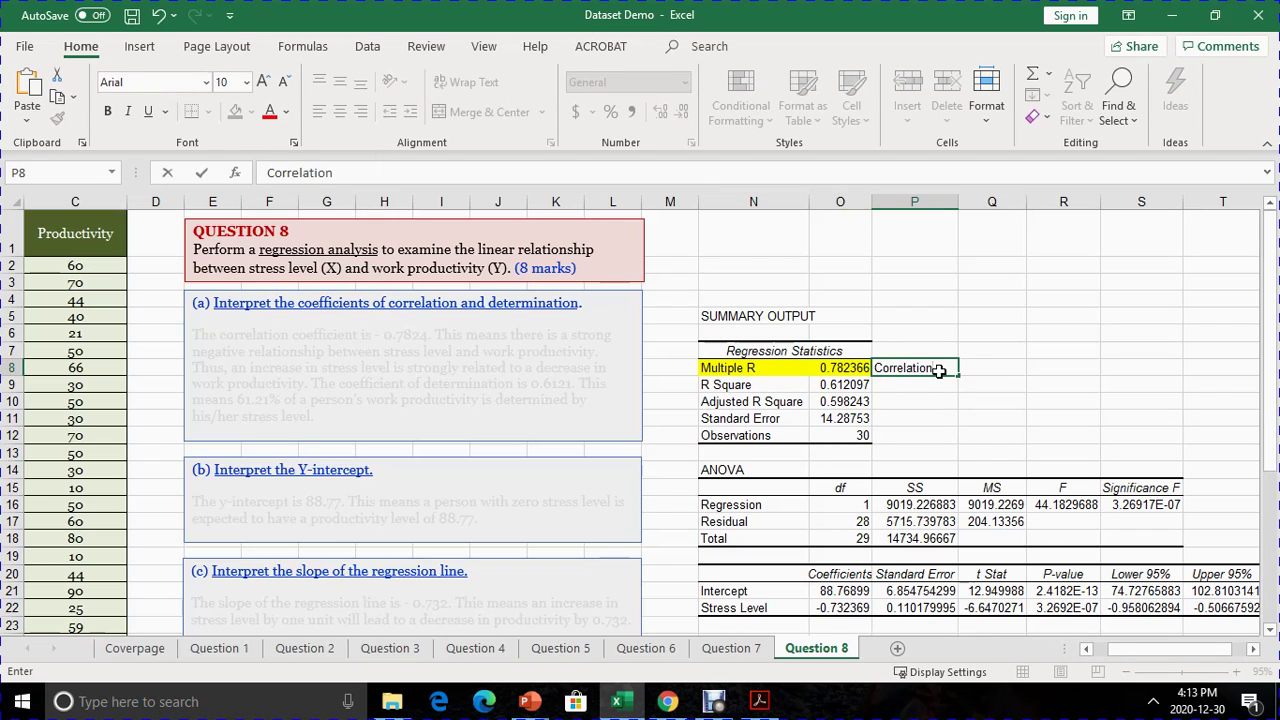
{"action": "left_click", "coordinate": [951, 437]}
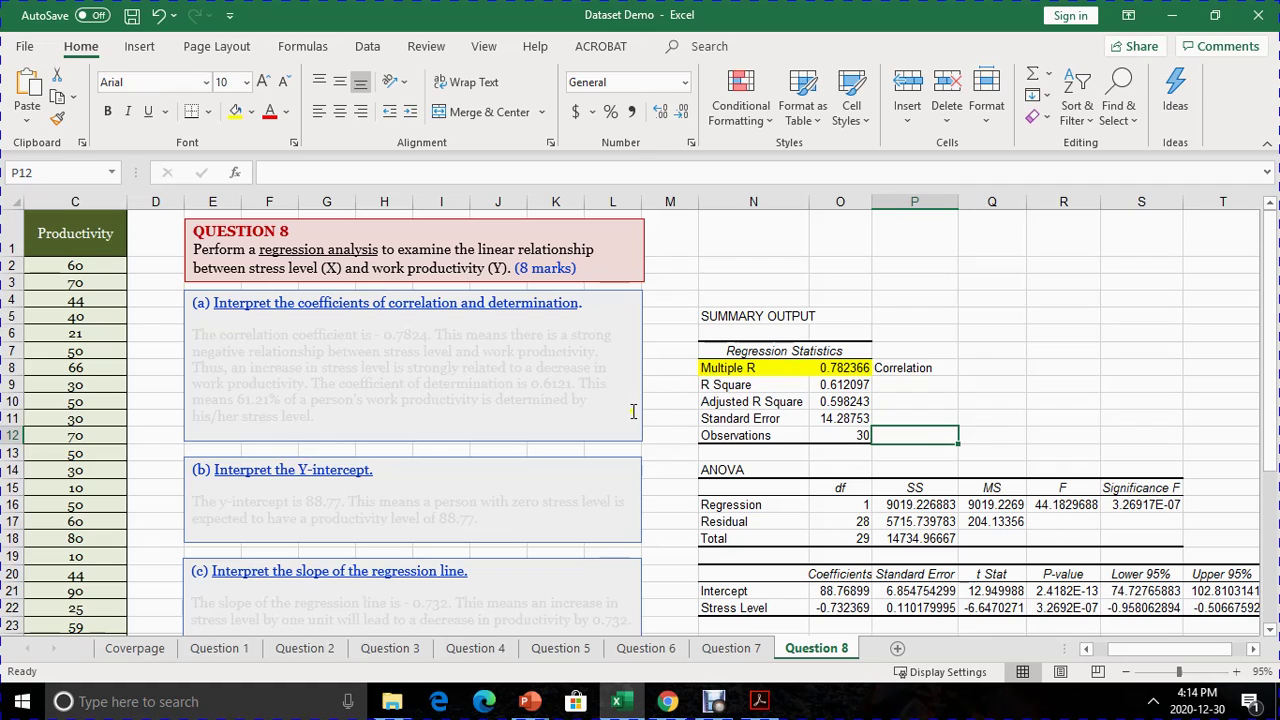
Label the R Square value as "Determination" in cell P9
{"action": "left_click", "coordinate": [832, 388]}
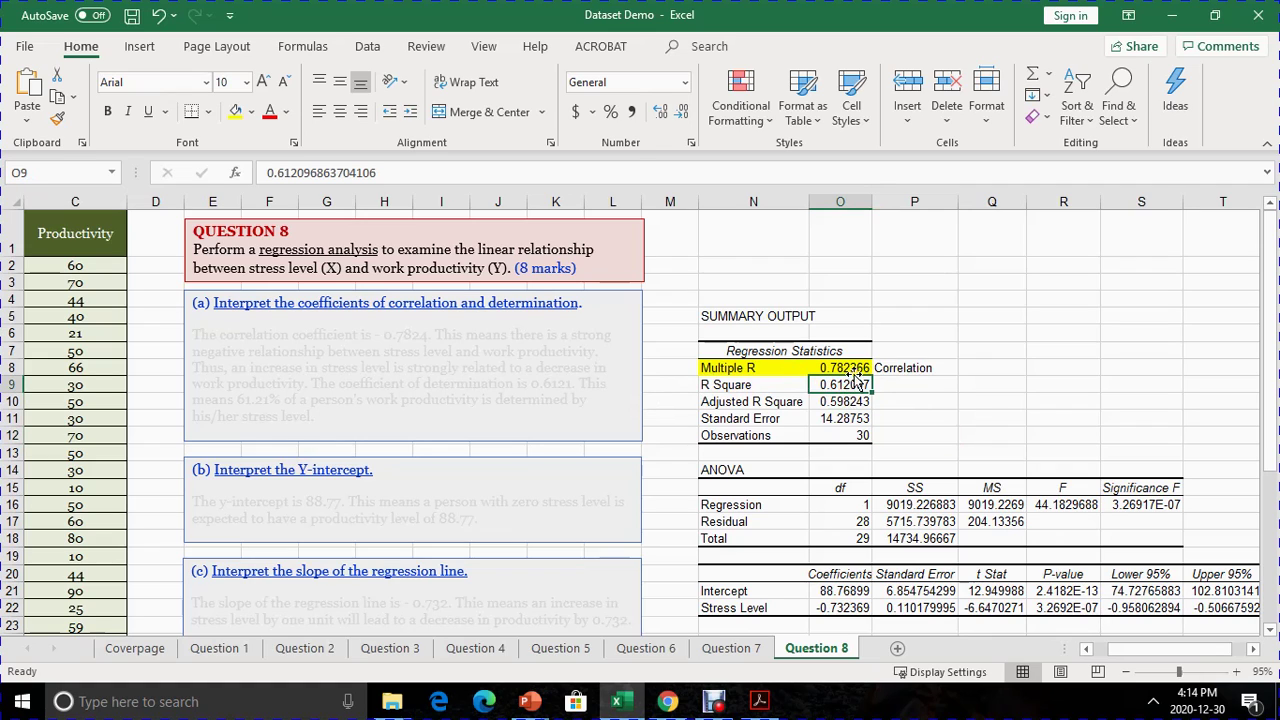
{"action": "left_click", "coordinate": [852, 369]}
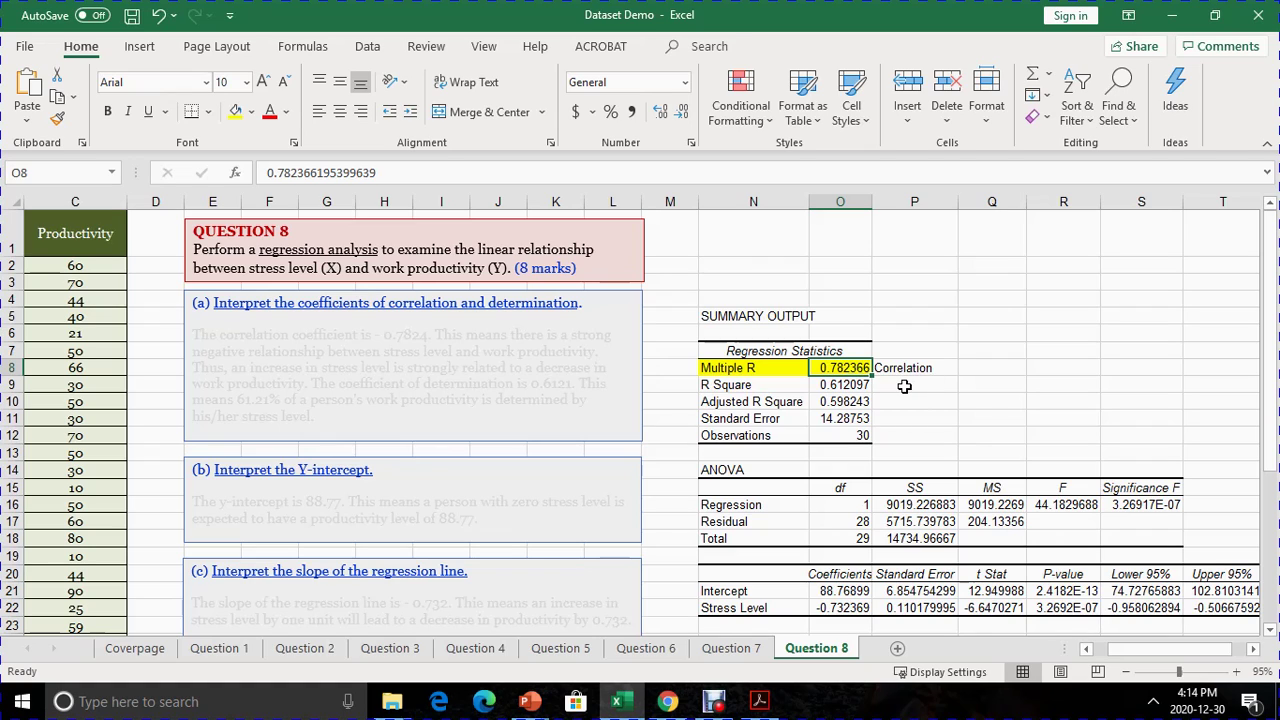
{"action": "left_click", "coordinate": [904, 386]}
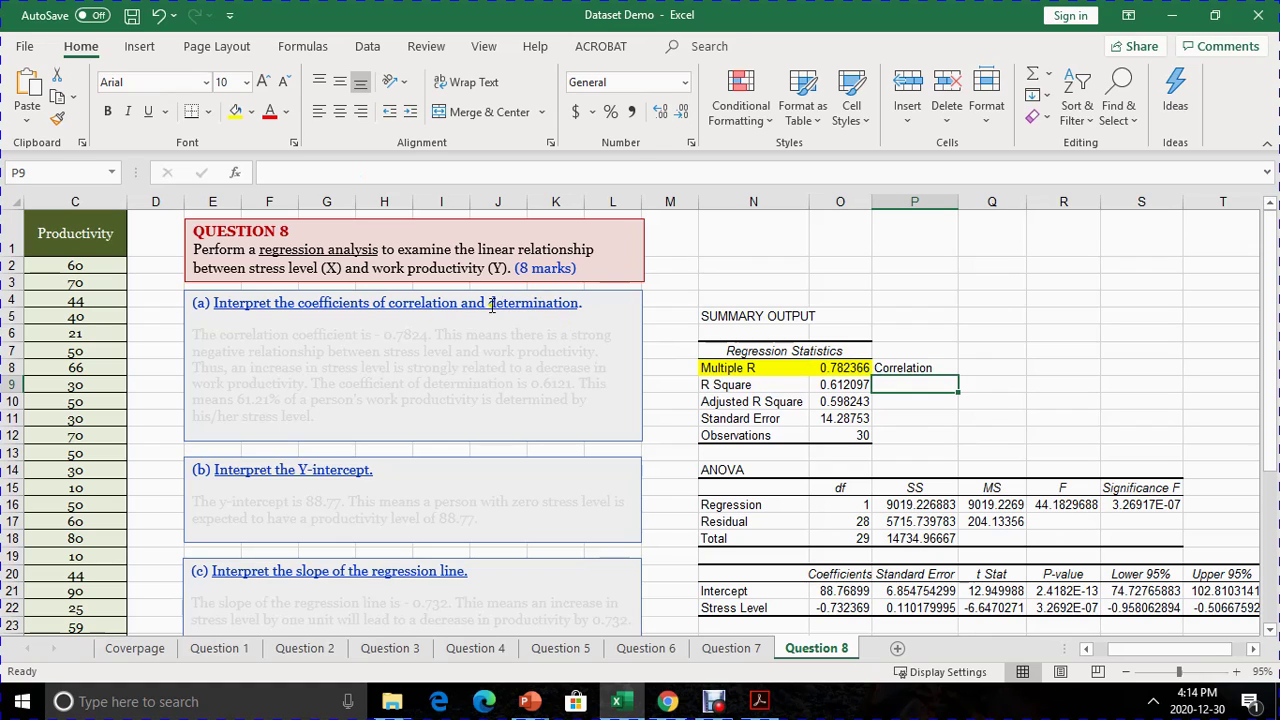
{"action": "left_click", "coordinate": [910, 418]}
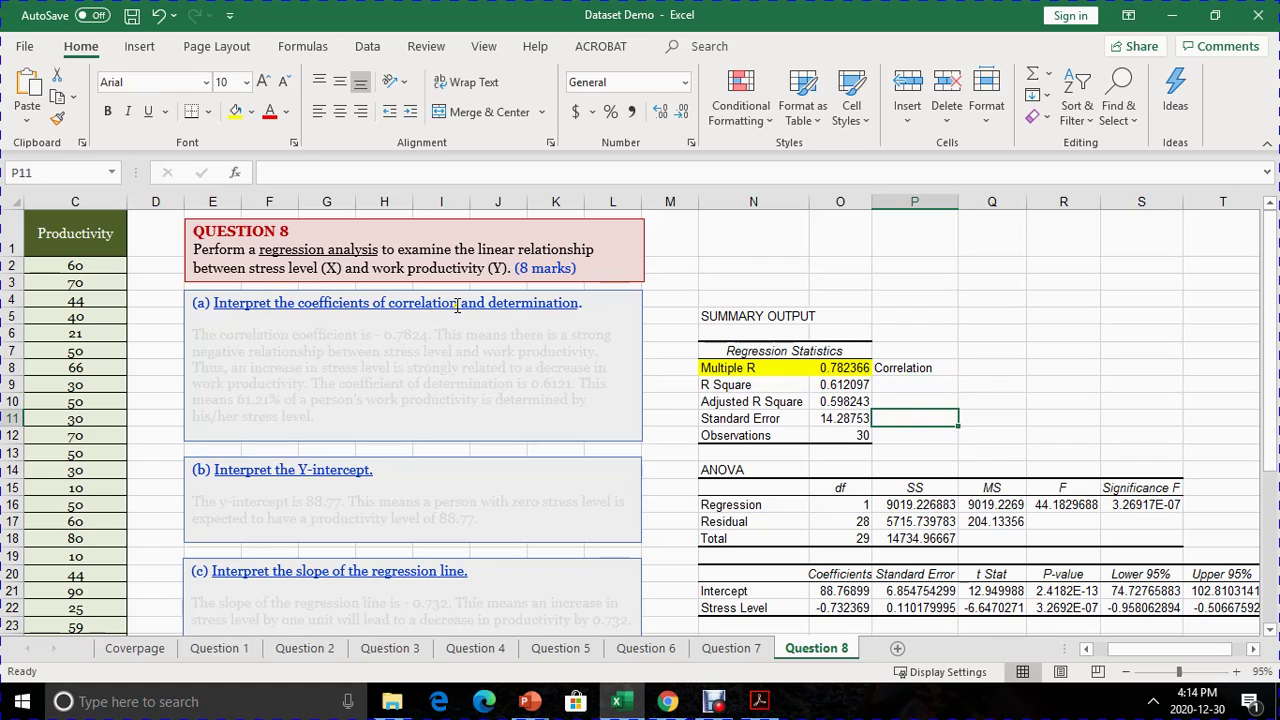
{"action": "left_click", "coordinate": [916, 384]}
{"action": "type", "text": "Deter"}
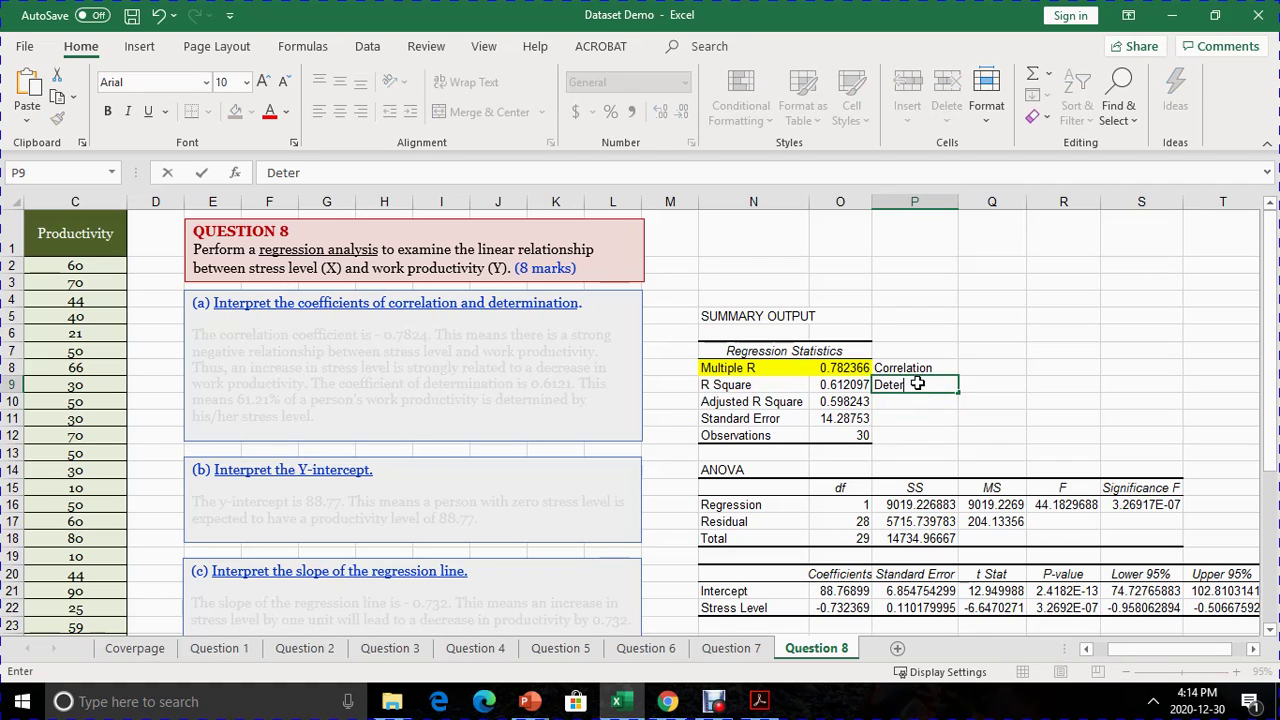
{"action": "type", "text": "mination"}
{"action": "left_click", "coordinate": [912, 452]}
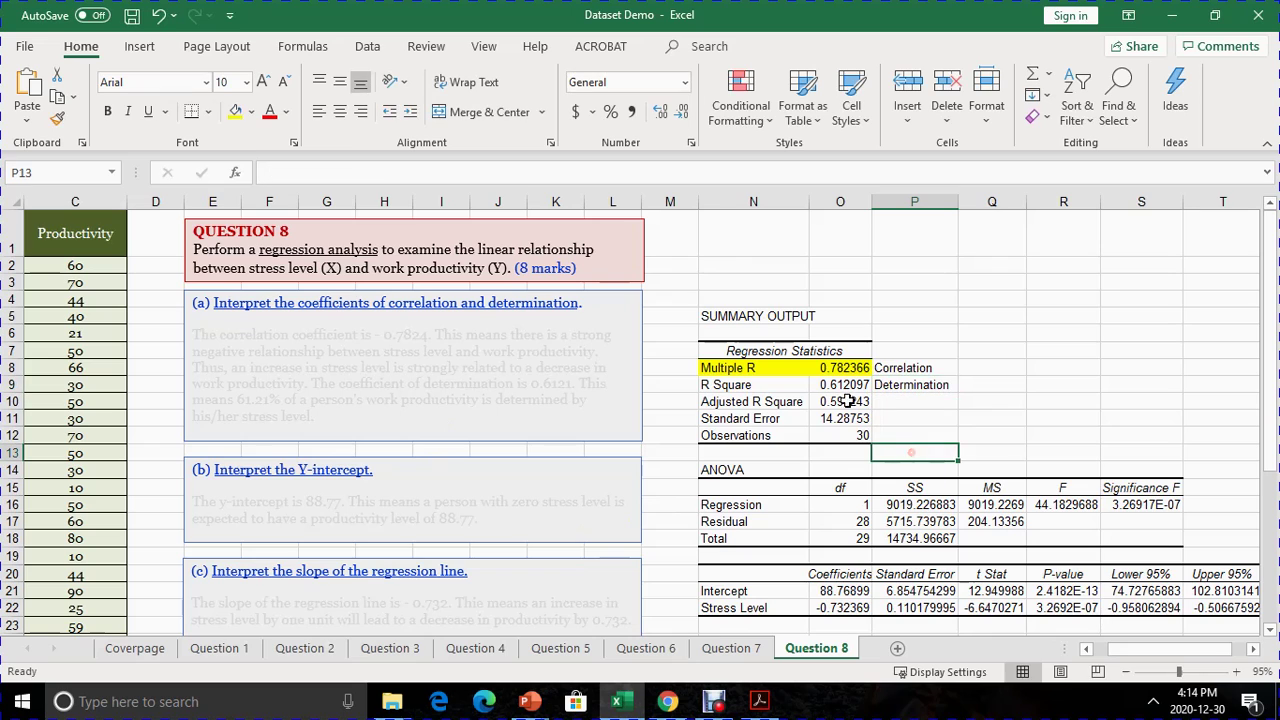
Highlight the R Square label and its value in N9:O9 with a yellow fill
{"action": "left_click_drag", "start_coordinate": [760, 388], "coordinate": [855, 388]}
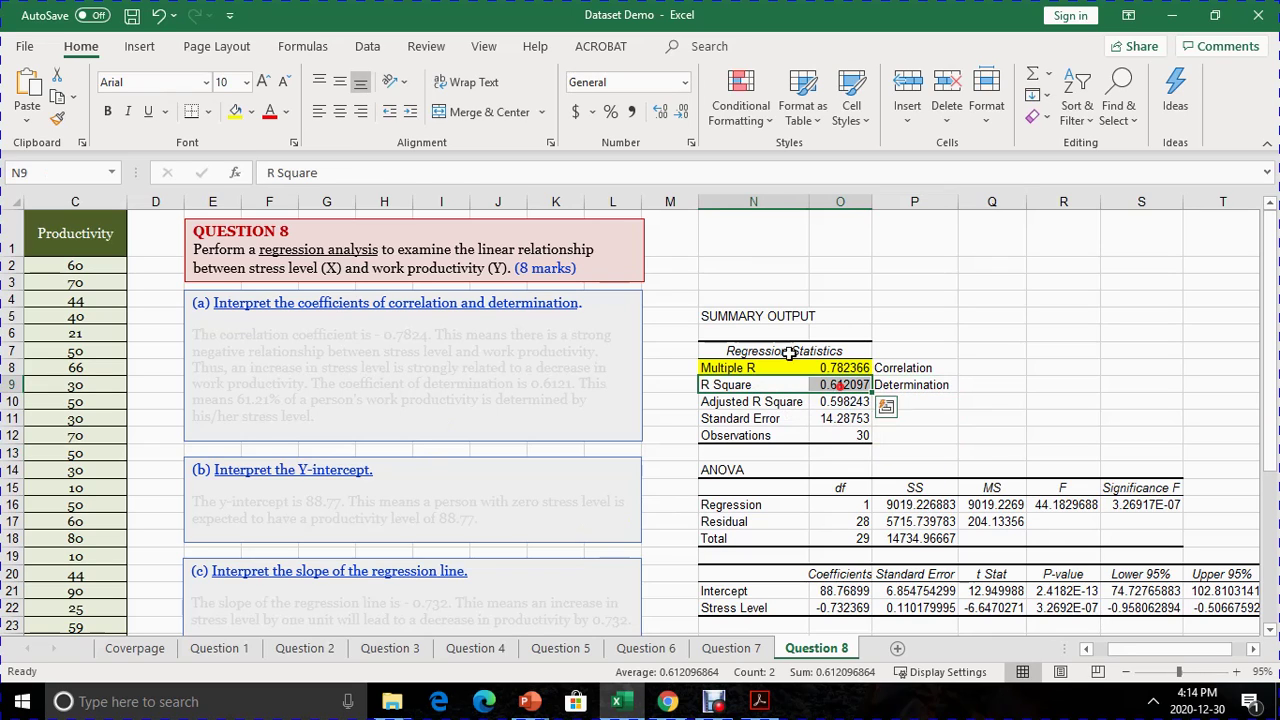
{"action": "left_click", "coordinate": [235, 111]}
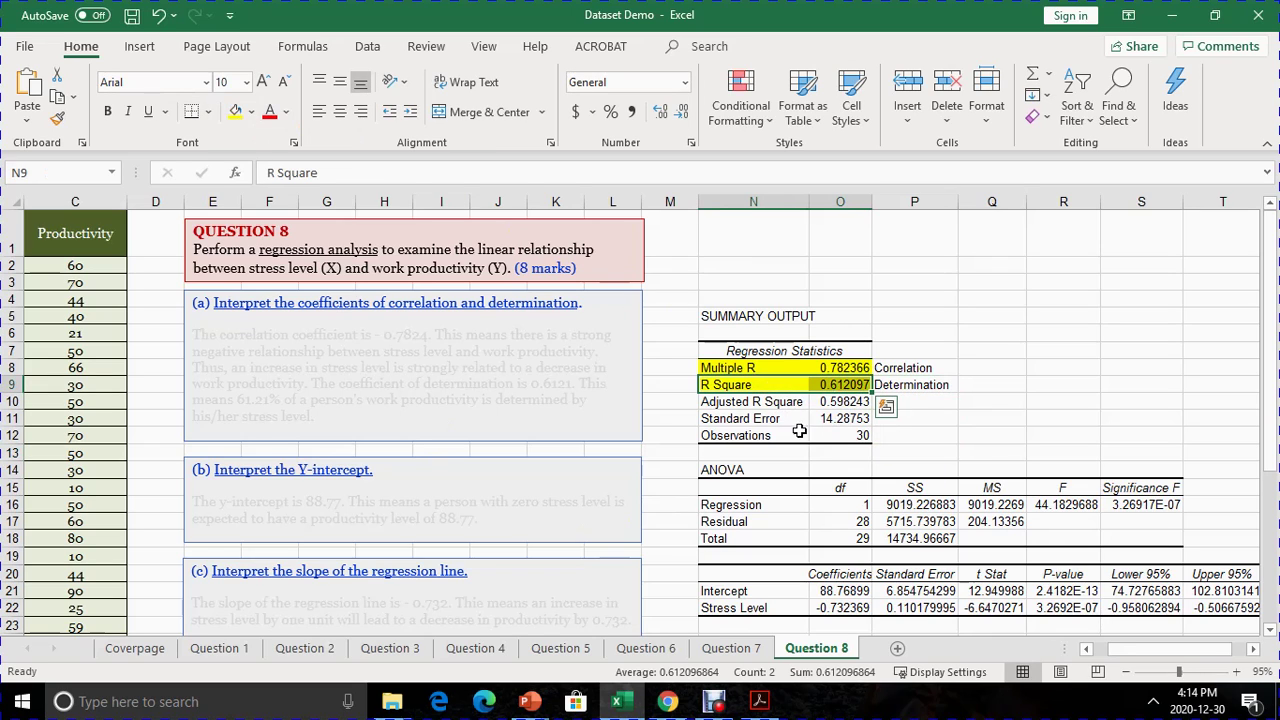
{"action": "left_click", "coordinate": [790, 452]}
{"action": "left_click", "coordinate": [960, 440]}
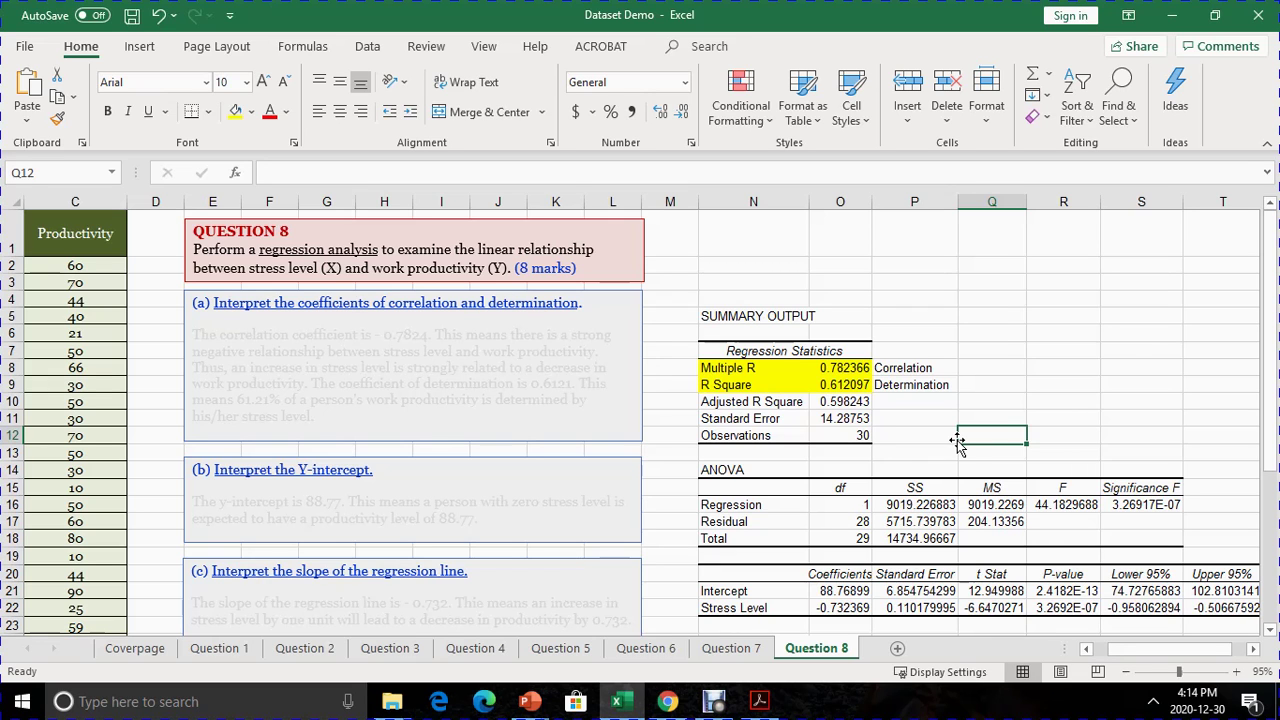
Highlight the Stress Level label and its coefficient in N22:O22 with a yellow fill
{"action": "scroll", "coordinate": [852, 405], "scroll_direction": "down", "scroll_amount": 1}
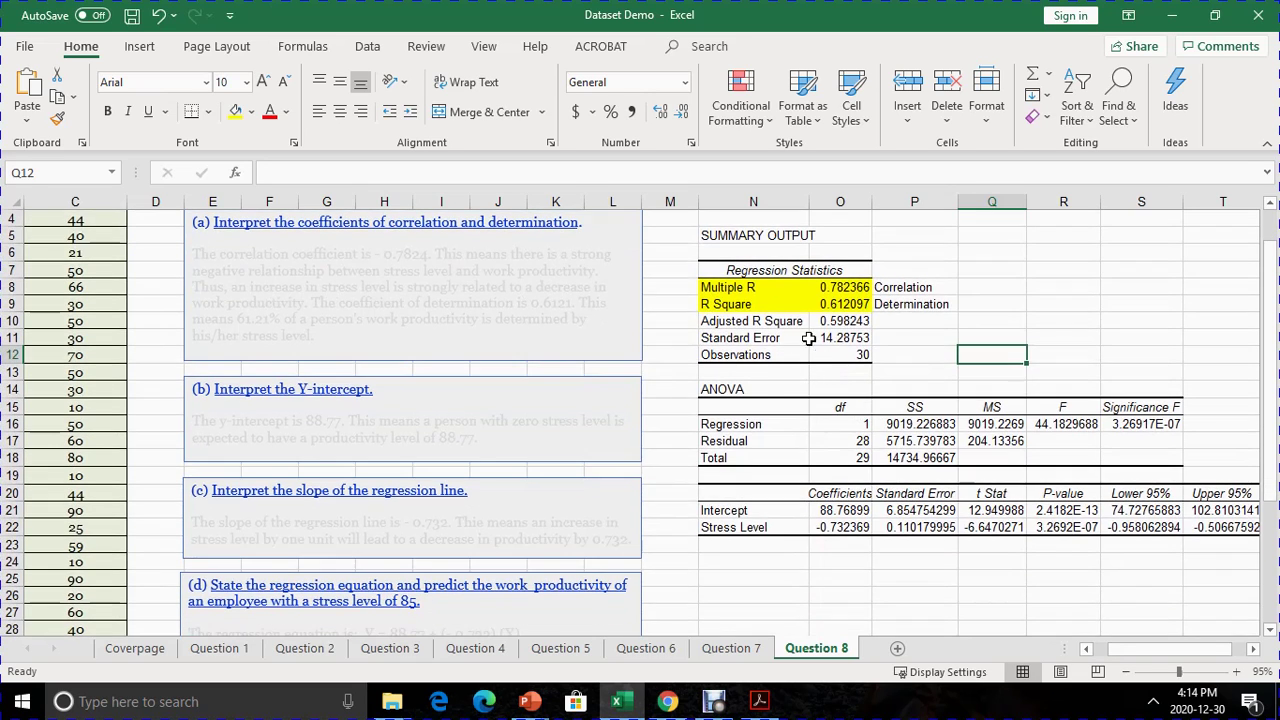
{"action": "scroll", "coordinate": [808, 338], "scroll_direction": "up", "scroll_amount": 1}
{"action": "left_click", "coordinate": [903, 368]}
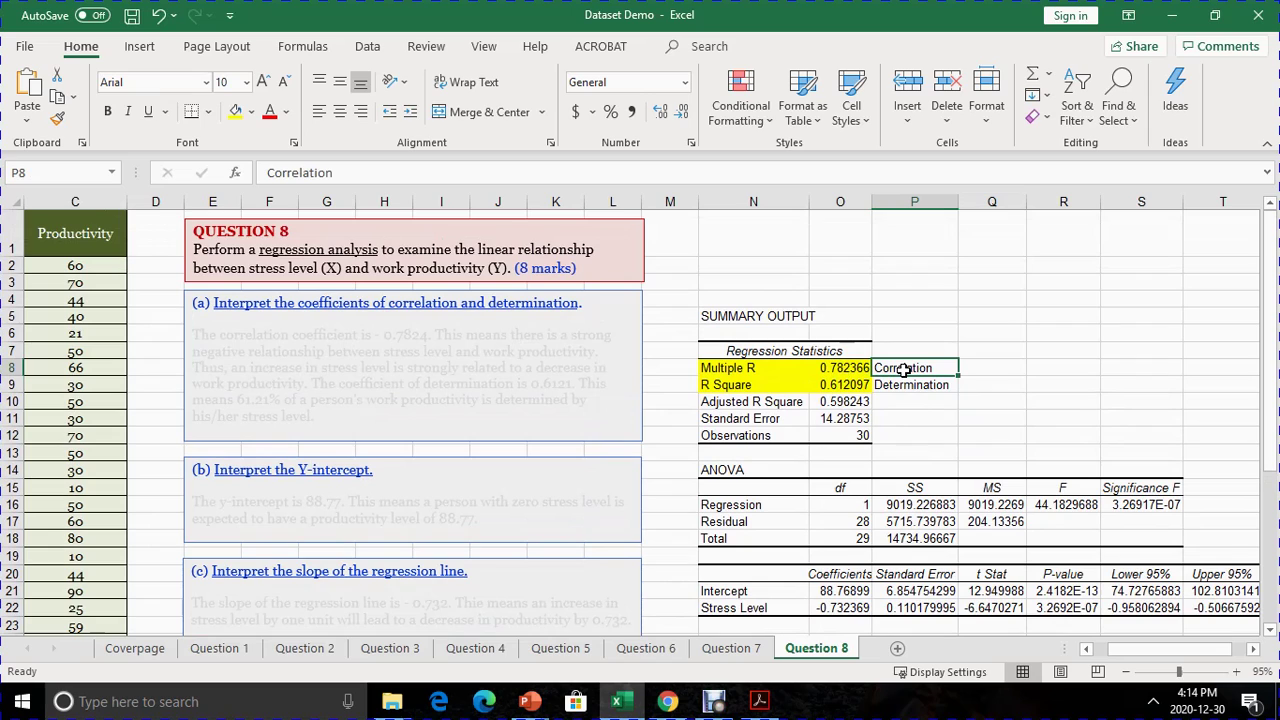
{"action": "left_click", "coordinate": [823, 370]}
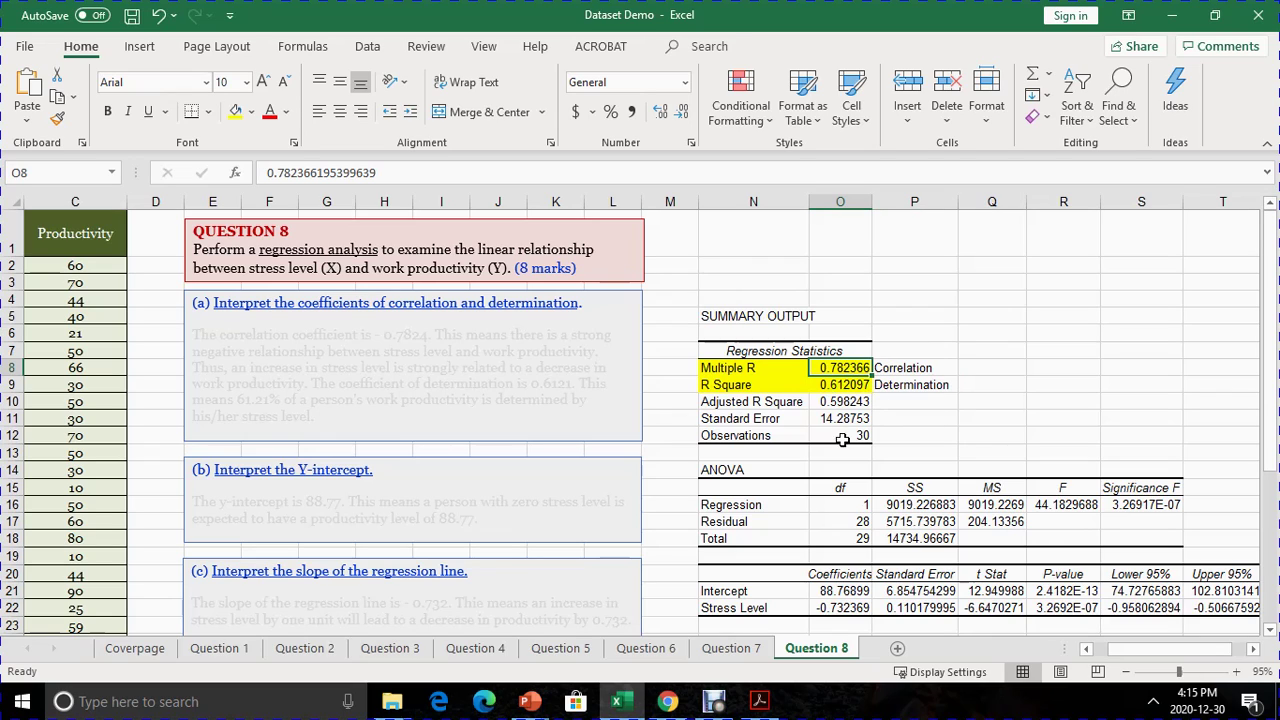
{"action": "scroll", "coordinate": [828, 584], "scroll_direction": "down", "scroll_amount": 1}
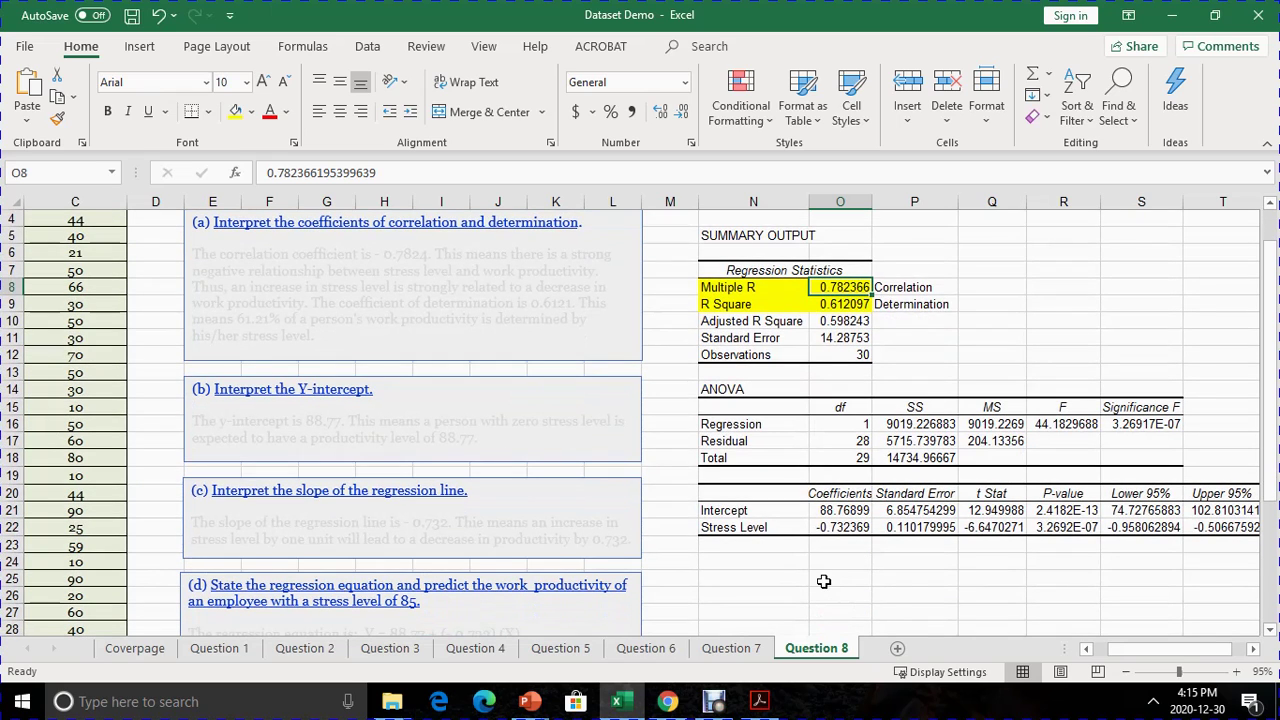
{"action": "scroll", "coordinate": [822, 600], "scroll_direction": "up", "scroll_amount": 1}
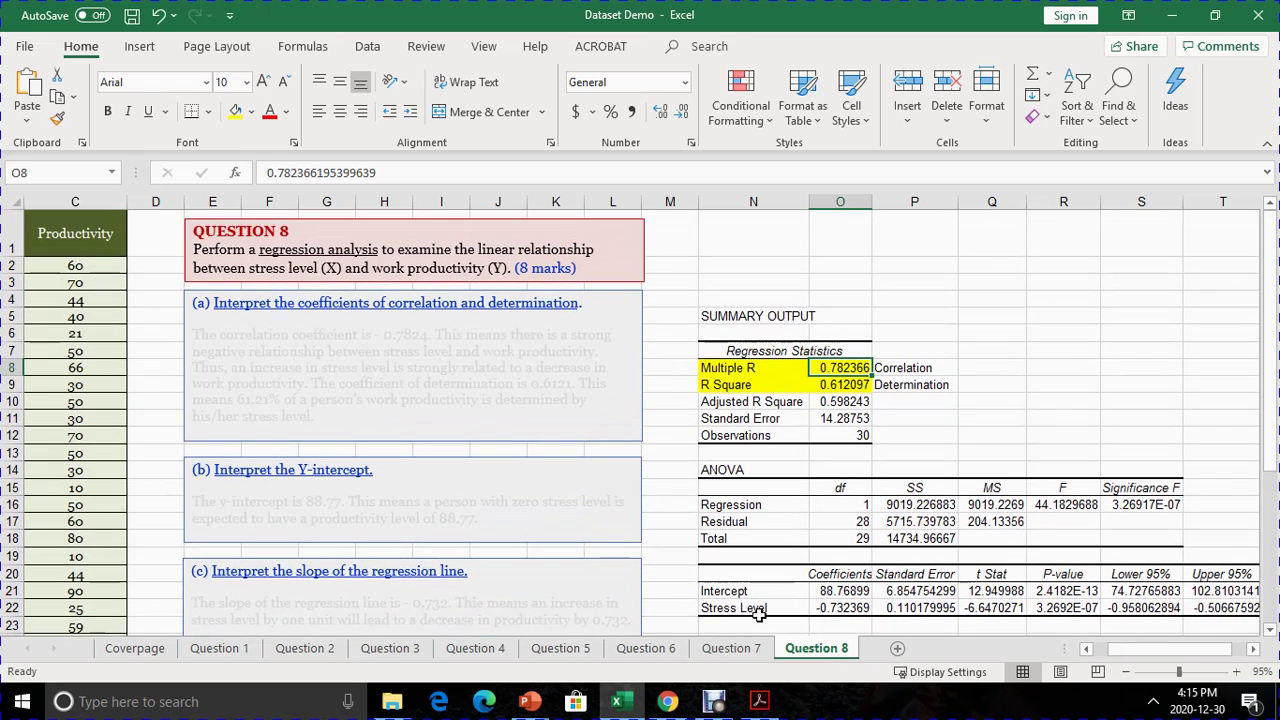
{"action": "left_click_drag", "start_coordinate": [752, 609], "coordinate": [840, 609]}
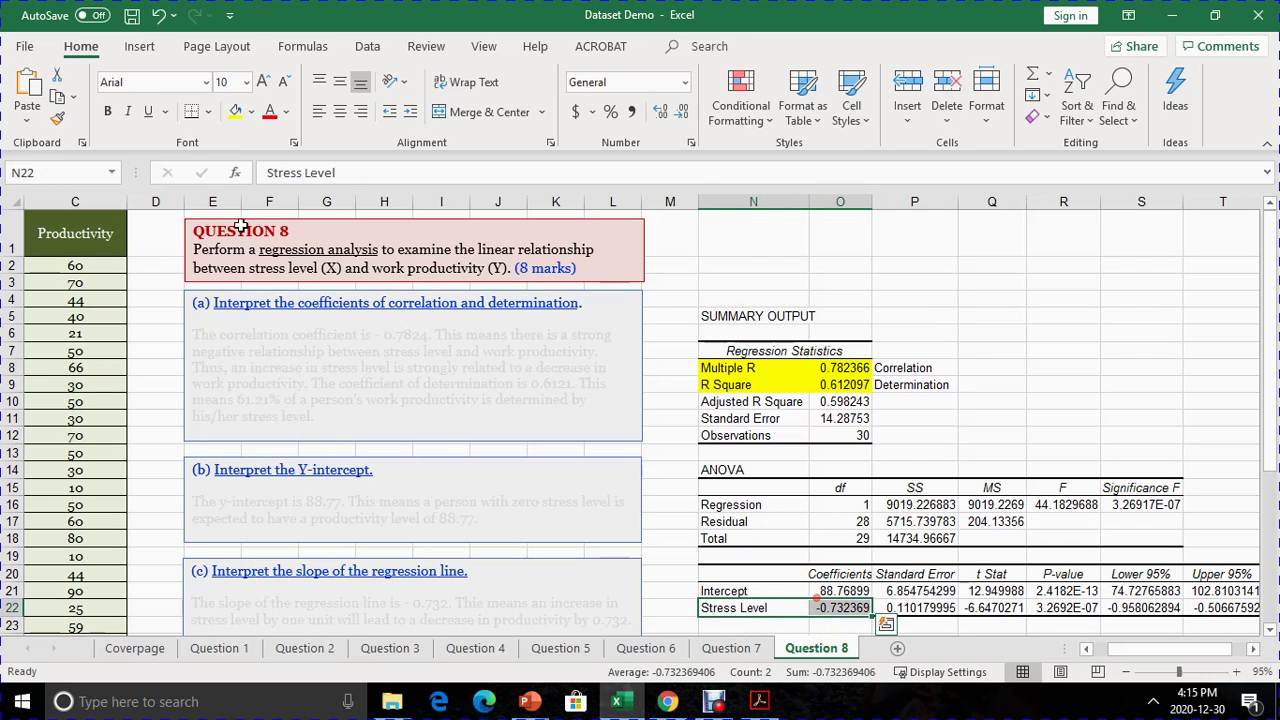
{"action": "left_click", "coordinate": [235, 111]}
{"action": "scroll", "coordinate": [600, 460], "scroll_direction": "down", "scroll_amount": 1}
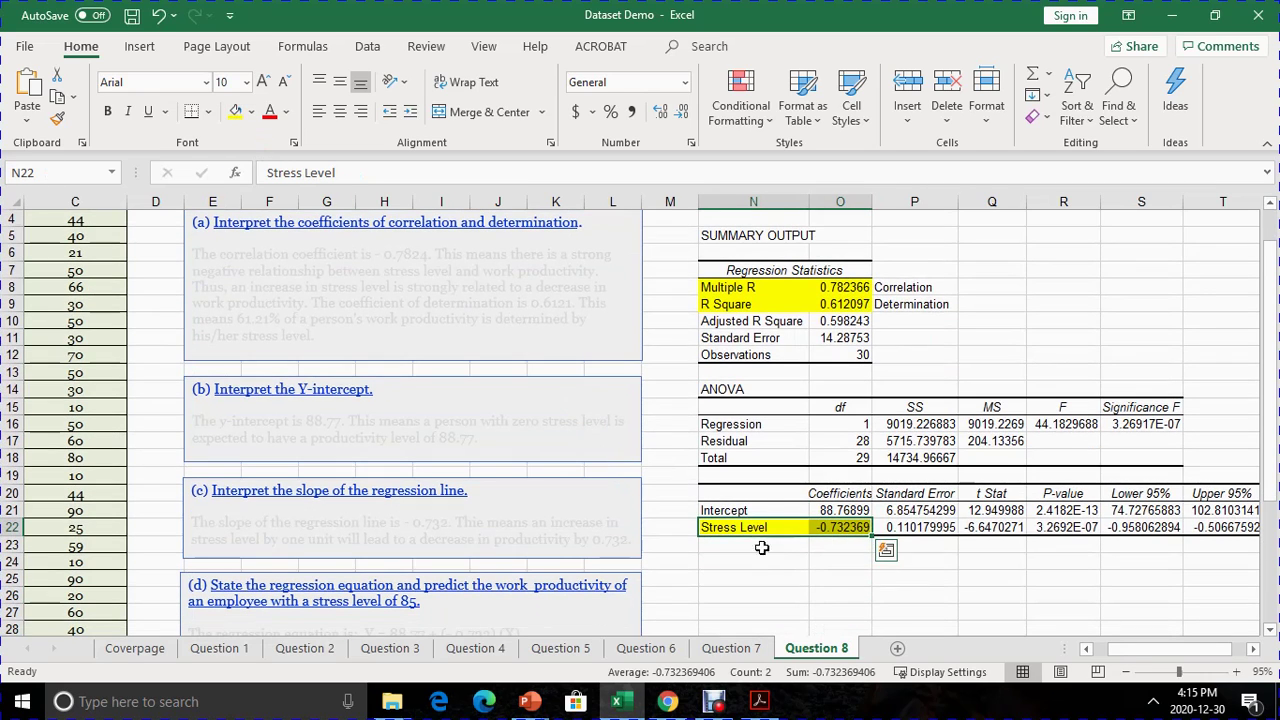
{"action": "left_click", "coordinate": [796, 578]}
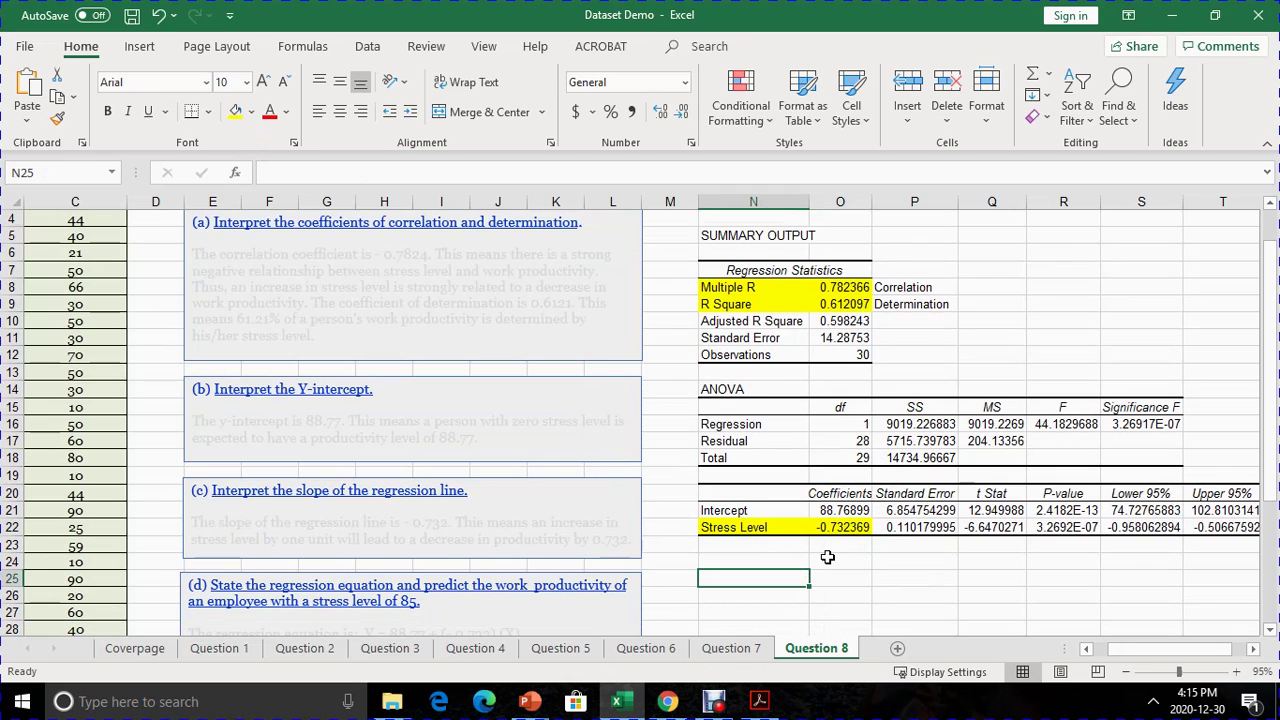
Change the faded answer text under part (a), on the coefficients of correlation and determination, to black
{"action": "scroll", "coordinate": [828, 556], "scroll_direction": "up", "scroll_amount": 1}
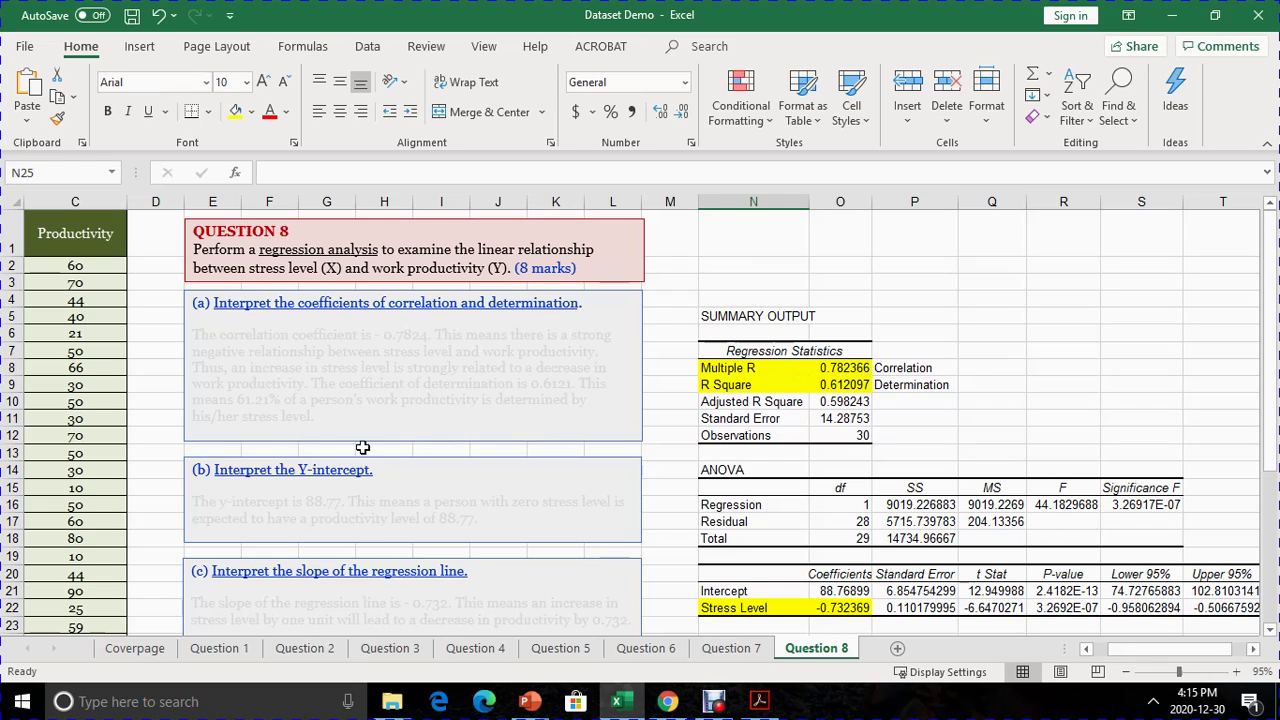
{"action": "left_click", "coordinate": [323, 420]}
{"action": "left_click_drag", "start_coordinate": [323, 420], "coordinate": [195, 335]}
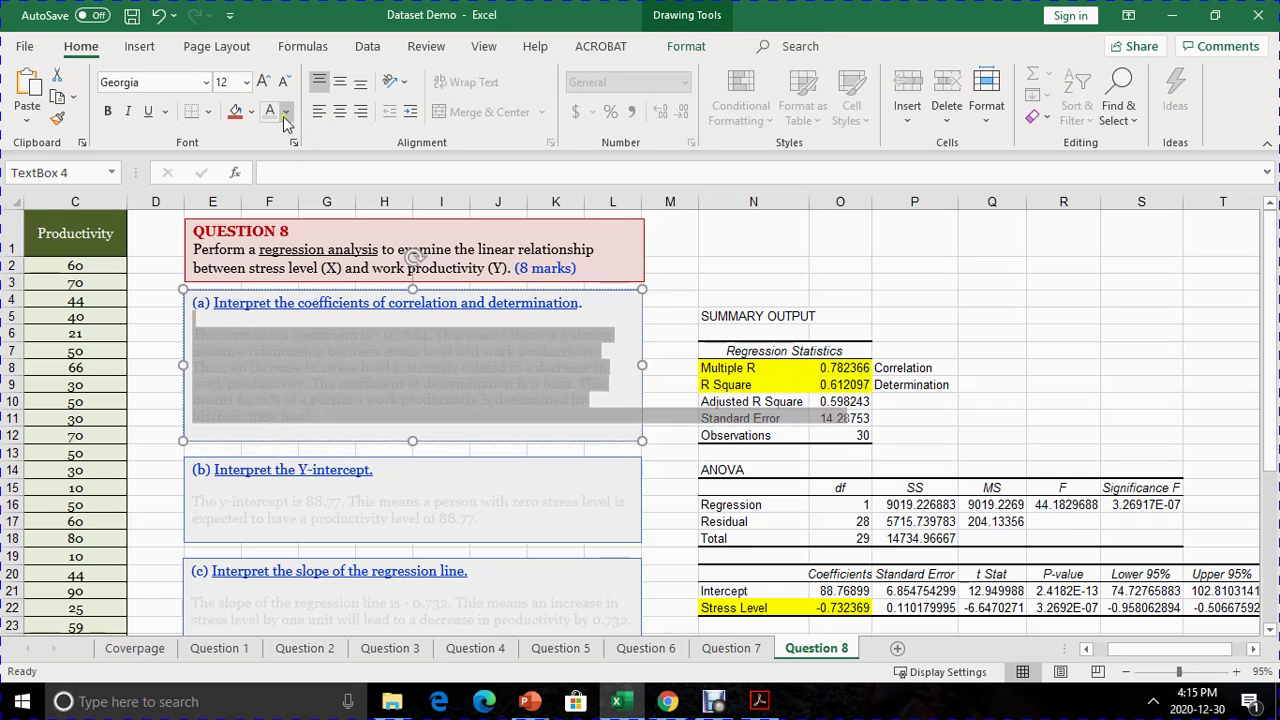
{"action": "left_click", "coordinate": [286, 112]}
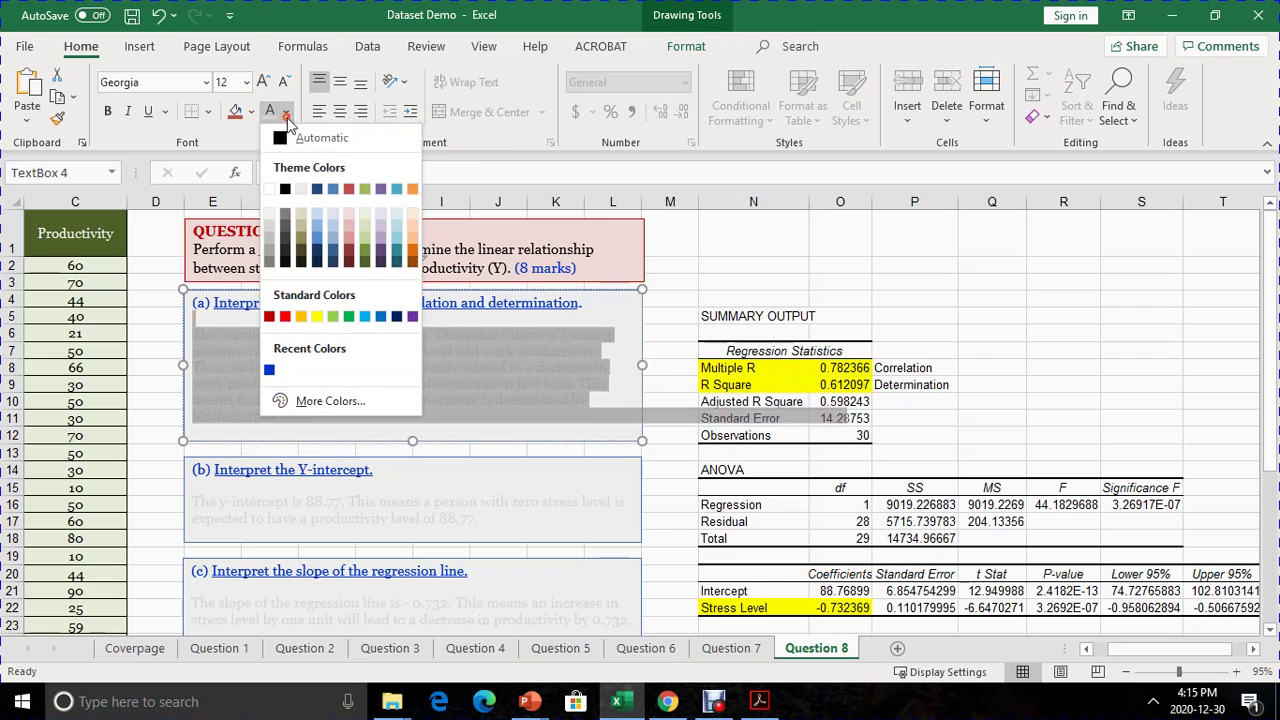
{"action": "left_click", "coordinate": [286, 190]}
{"action": "left_click", "coordinate": [354, 440]}
{"action": "left_click", "coordinate": [368, 520]}
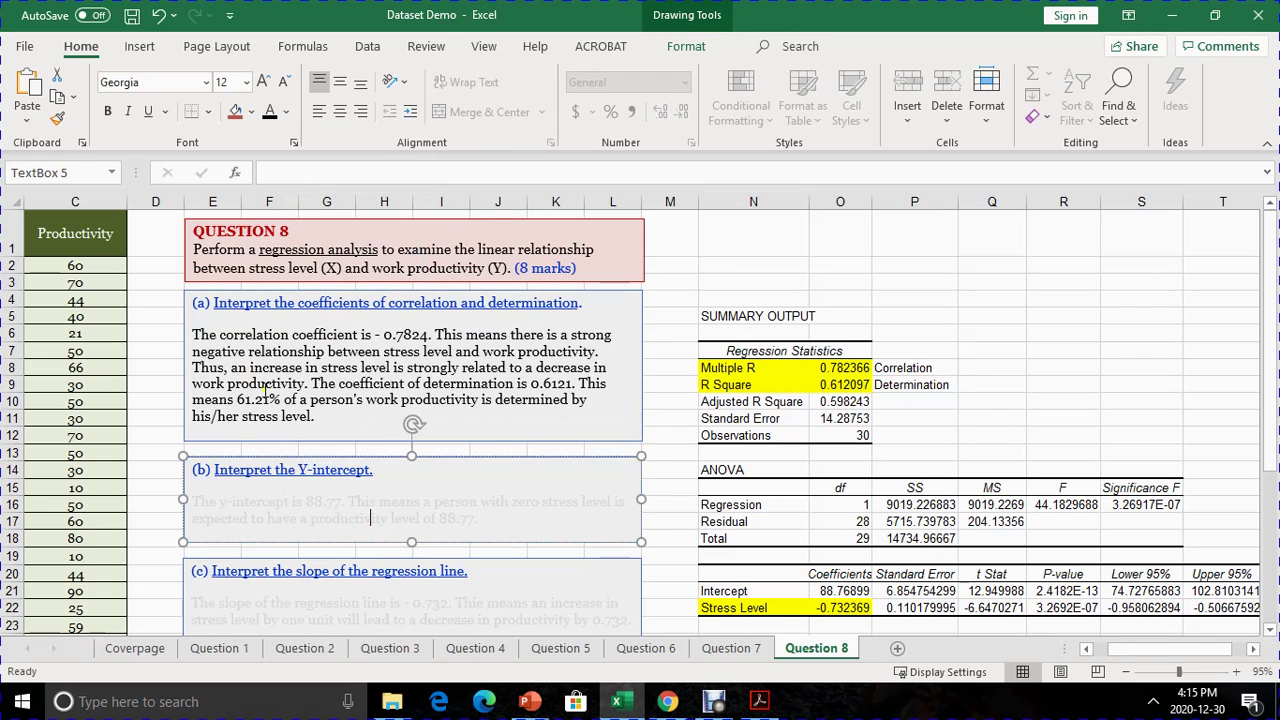
{"action": "left_click", "coordinate": [272, 414]}
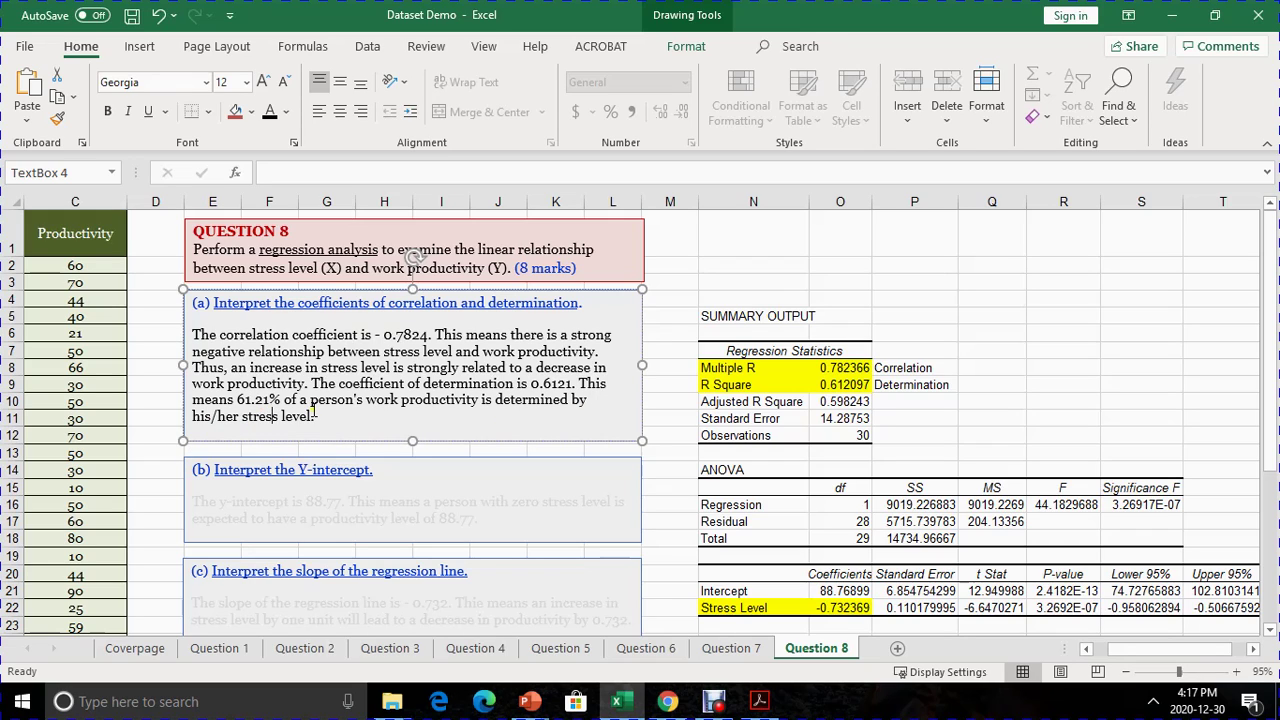
{"action": "left_click", "coordinate": [841, 390]}
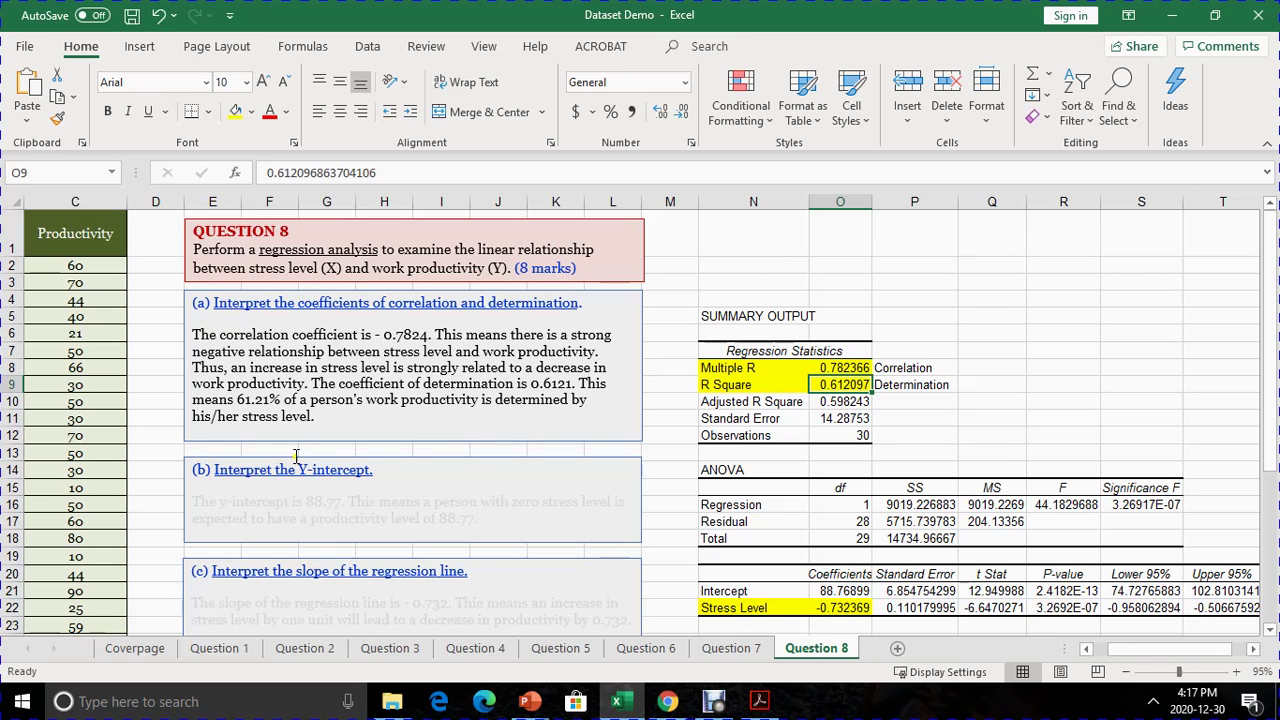
Highlight the Intercept label and its coefficient in N21:O21 with a light blue fill
{"action": "scroll", "coordinate": [300, 455], "scroll_direction": "down", "scroll_amount": 2}
{"action": "scroll", "coordinate": [300, 455], "scroll_direction": "down", "scroll_amount": 1}
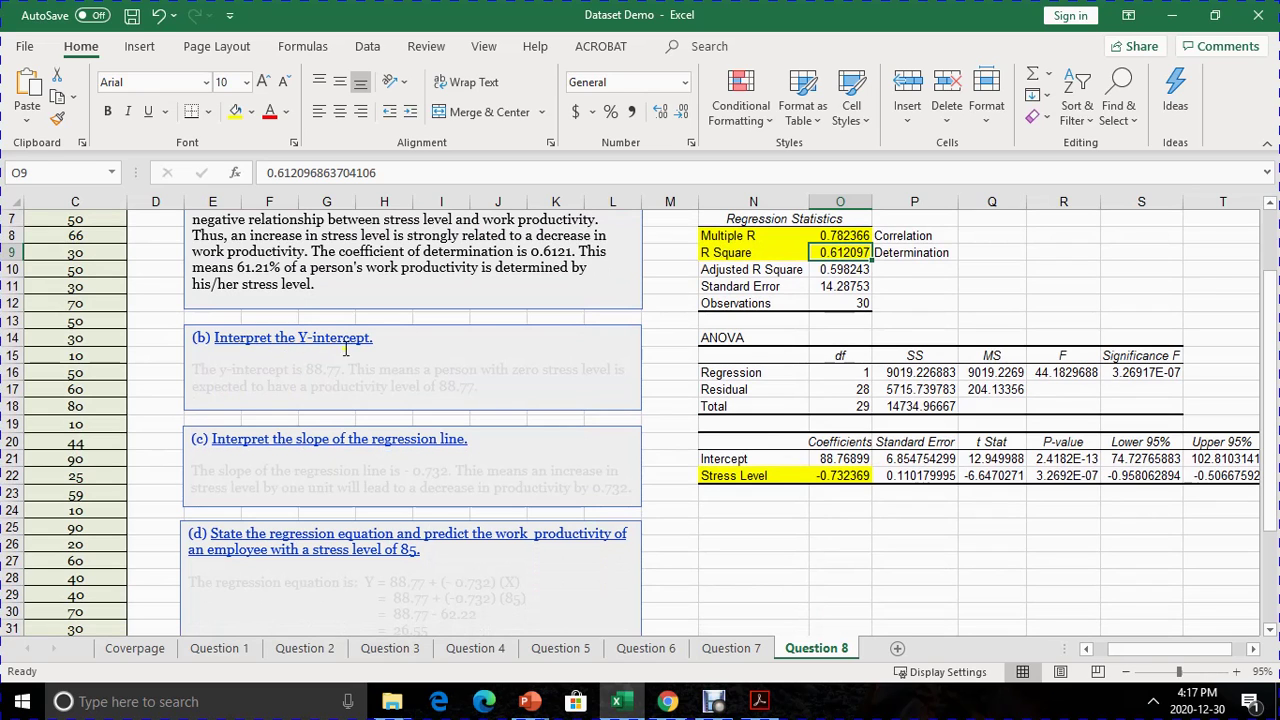
{"action": "scroll", "coordinate": [369, 347], "scroll_direction": "up", "scroll_amount": 1}
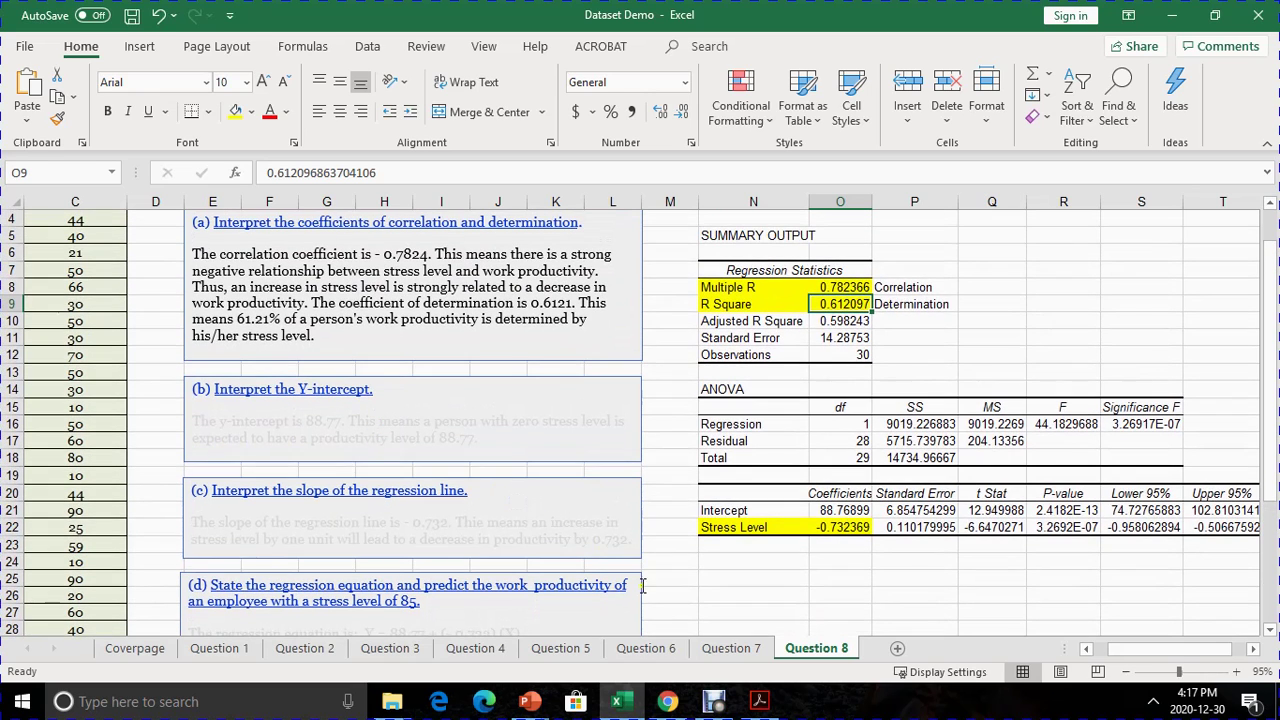
{"action": "left_click_drag", "start_coordinate": [705, 514], "coordinate": [826, 510]}
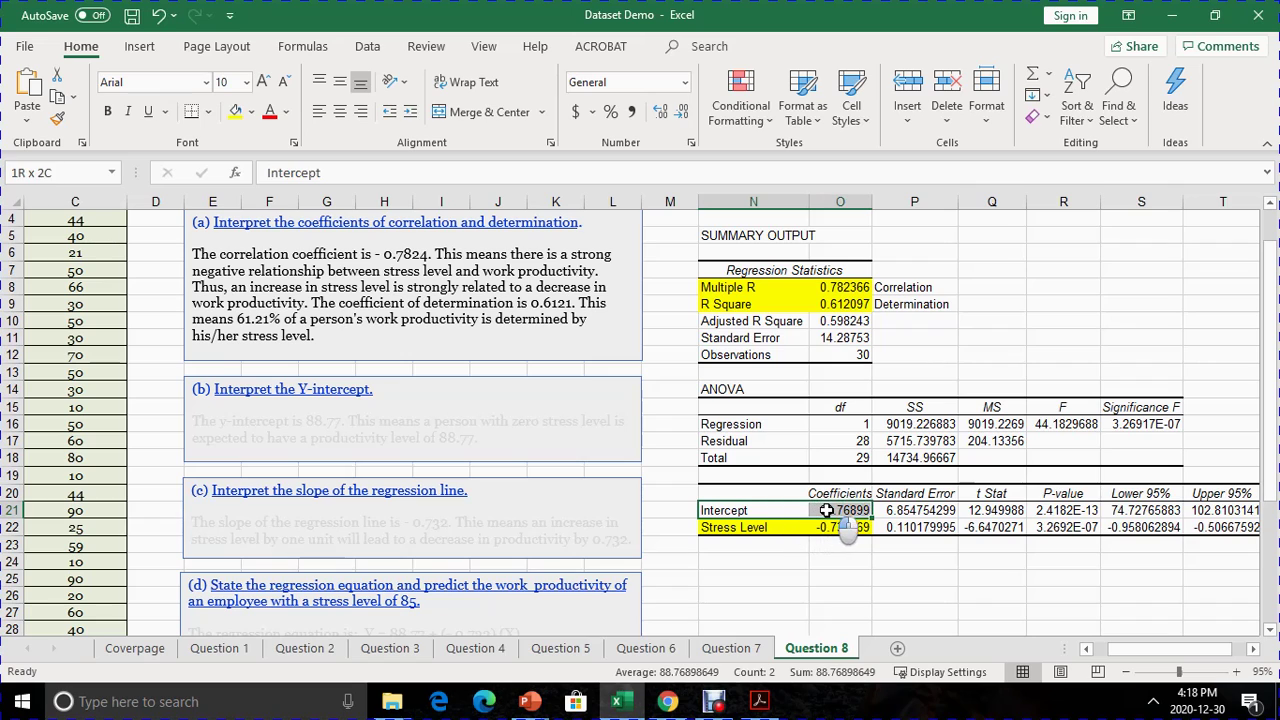
{"action": "left_click", "coordinate": [252, 112]}
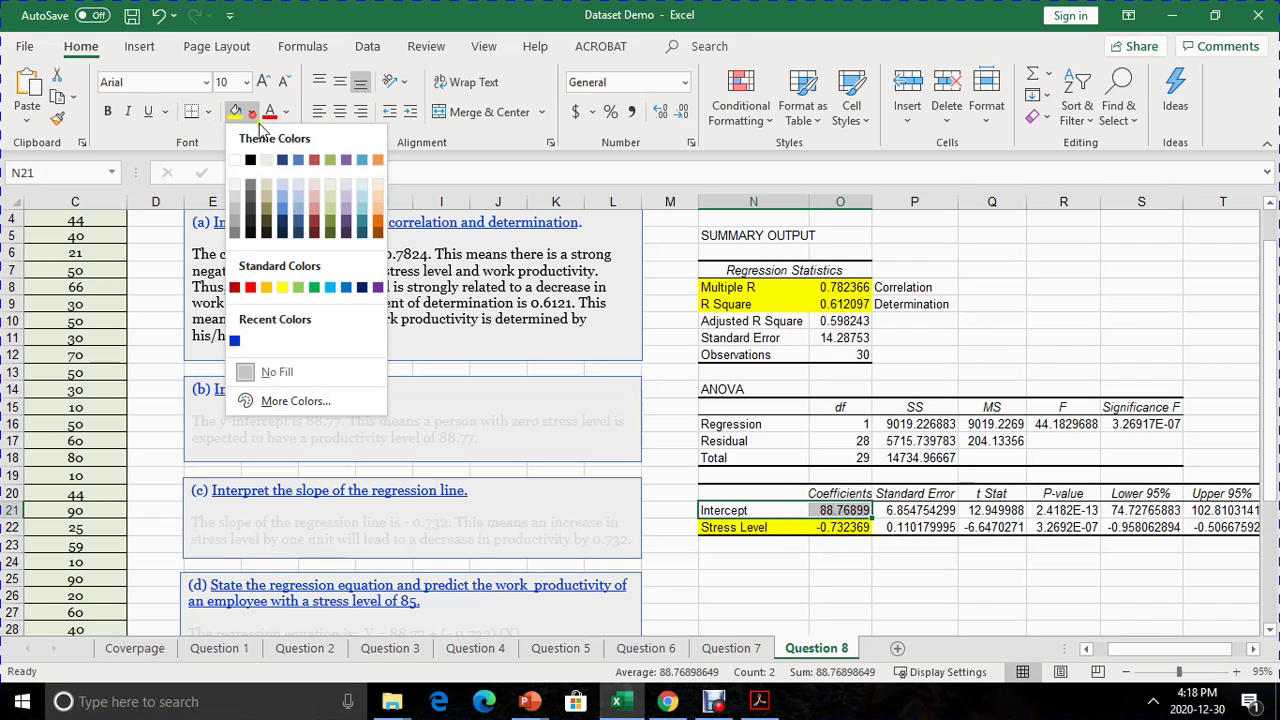
{"action": "left_click", "coordinate": [289, 180]}
{"action": "left_click", "coordinate": [775, 563]}
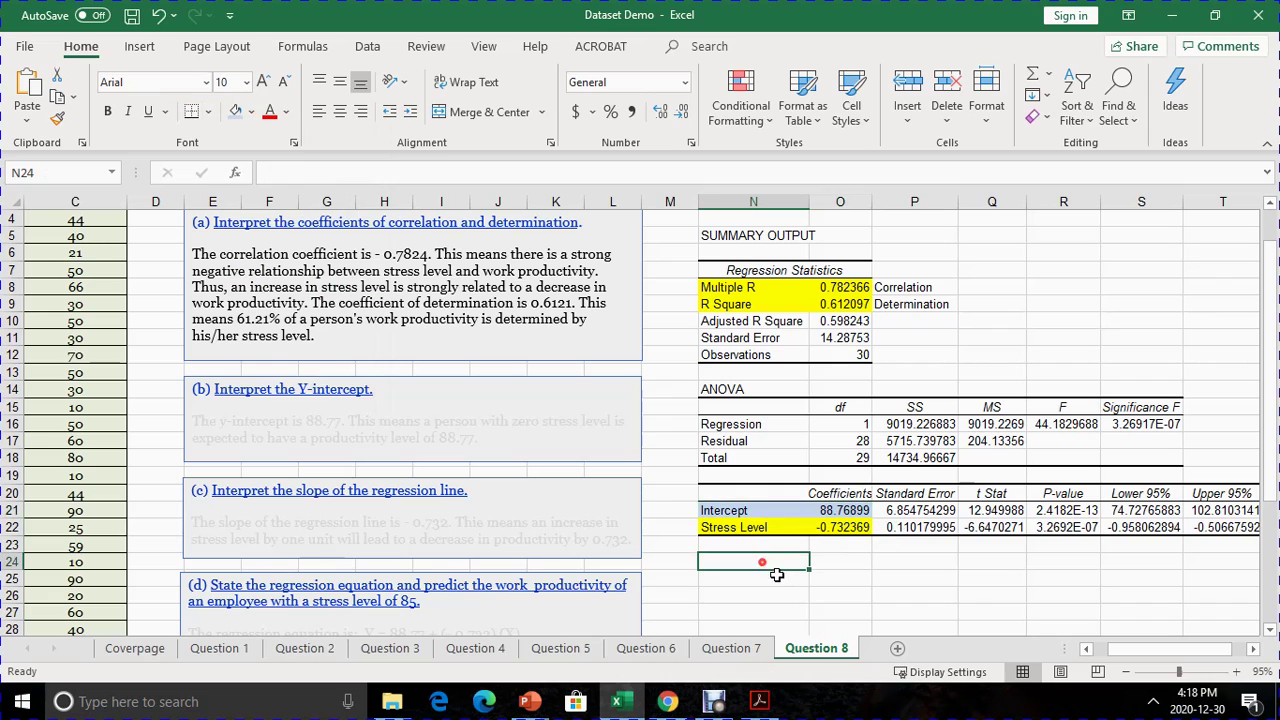
{"action": "left_click_drag", "start_coordinate": [723, 512], "coordinate": [838, 506]}
{"action": "left_click", "coordinate": [844, 575]}
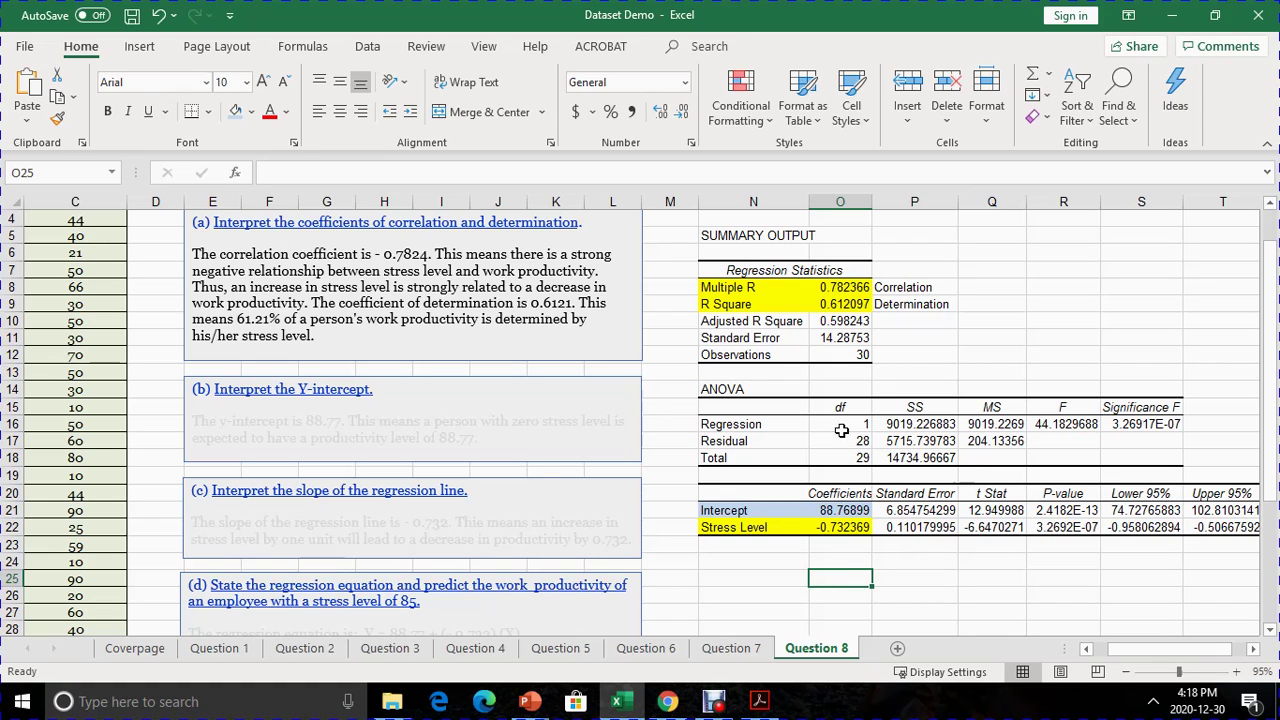
Change the faded answer text under part (b), on the Y-intercept, to black
{"action": "left_click", "coordinate": [484, 441]}
{"action": "mouse_move", "coordinate": [484, 441]}
{"action": "left_mouse_down"}
{"action": "mouse_move", "coordinate": [283, 437]}
{"action": "mouse_move", "coordinate": [197, 406]}
{"action": "left_mouse_up"}
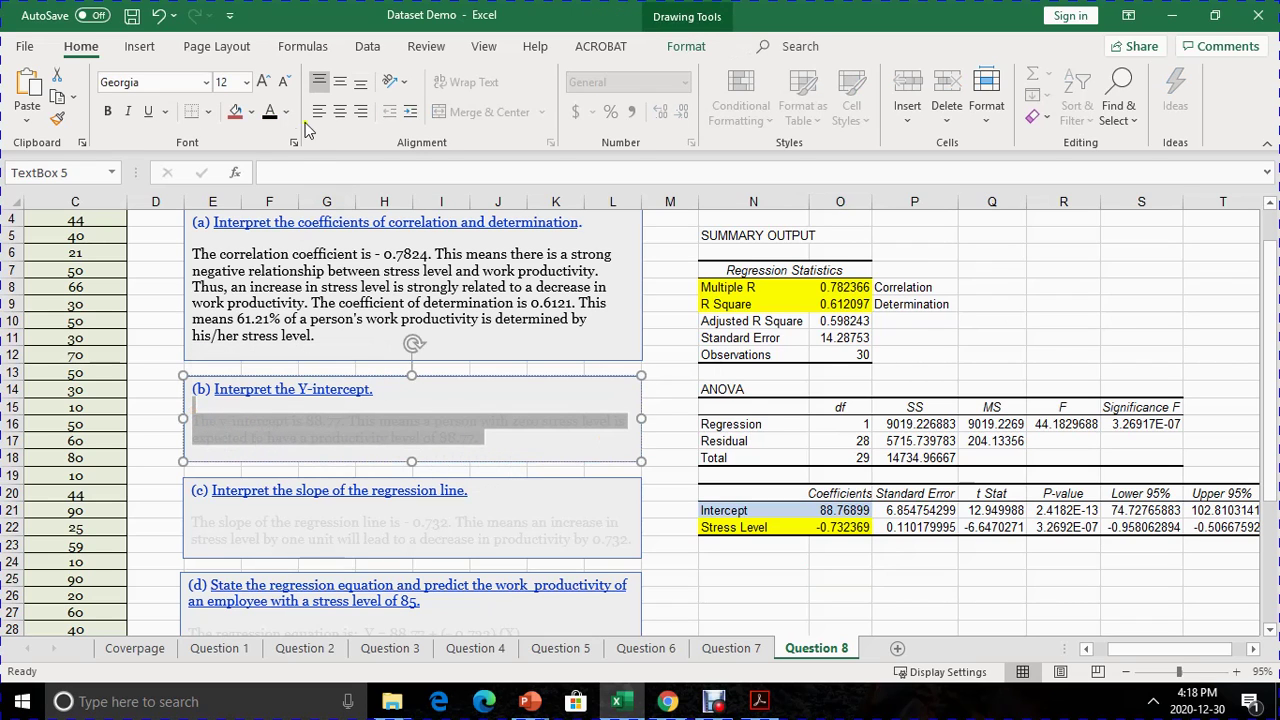
{"action": "left_click", "coordinate": [295, 539]}
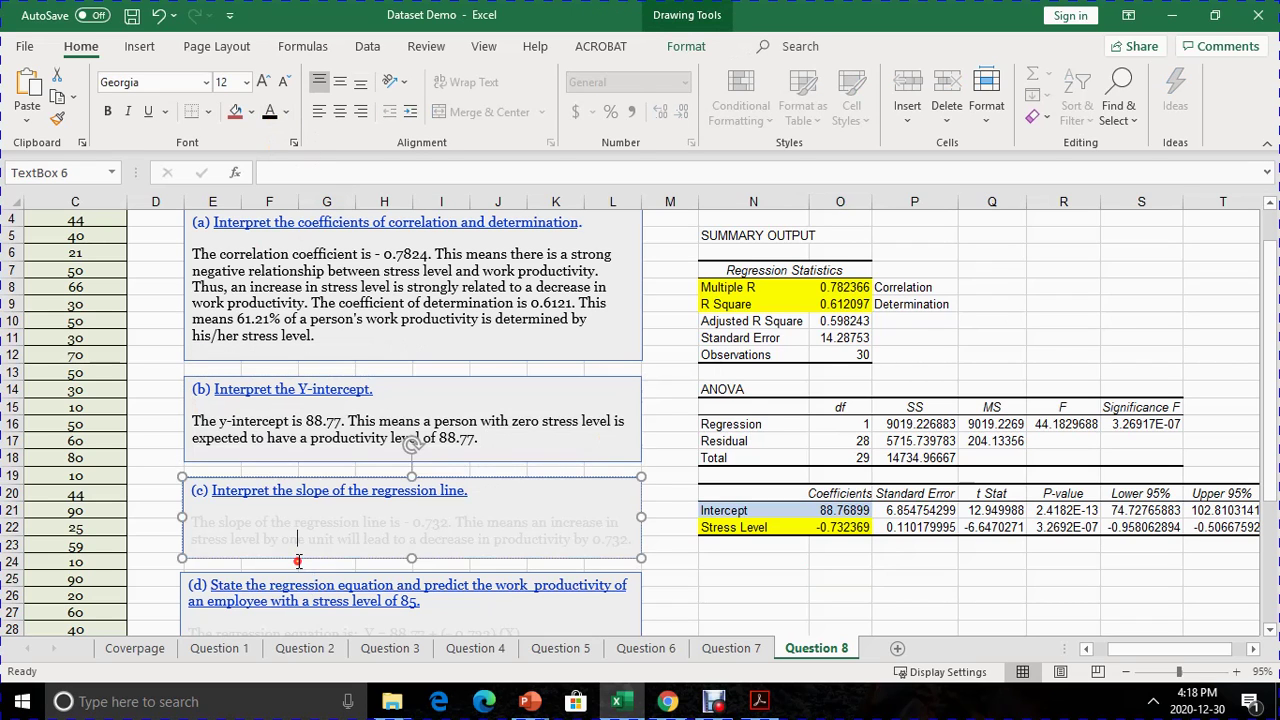
{"action": "scroll", "coordinate": [293, 541], "scroll_direction": "down", "scroll_amount": 2}
{"action": "scroll", "coordinate": [293, 541], "scroll_direction": "down", "scroll_amount": 1}
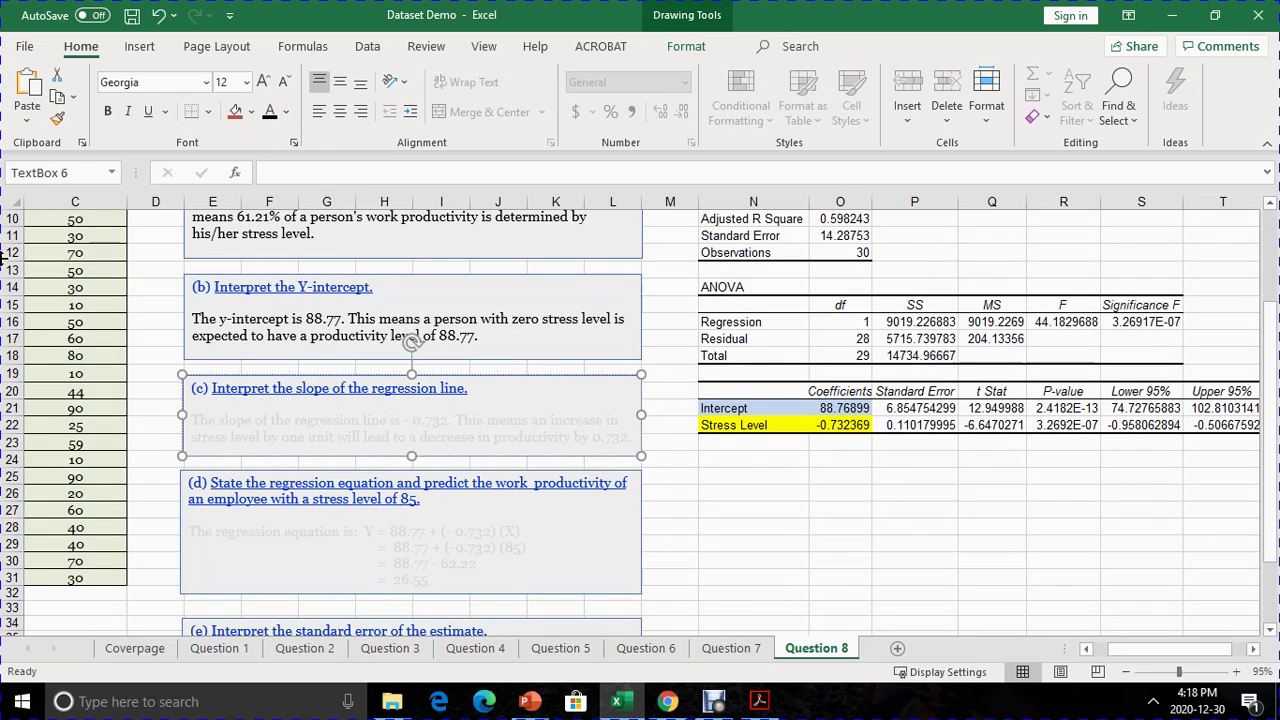
Examine part (c) on the slope of the regression line against the Stress Level row of the coefficients table
{"action": "left_click", "coordinate": [492, 437]}
{"action": "left_click", "coordinate": [776, 490]}
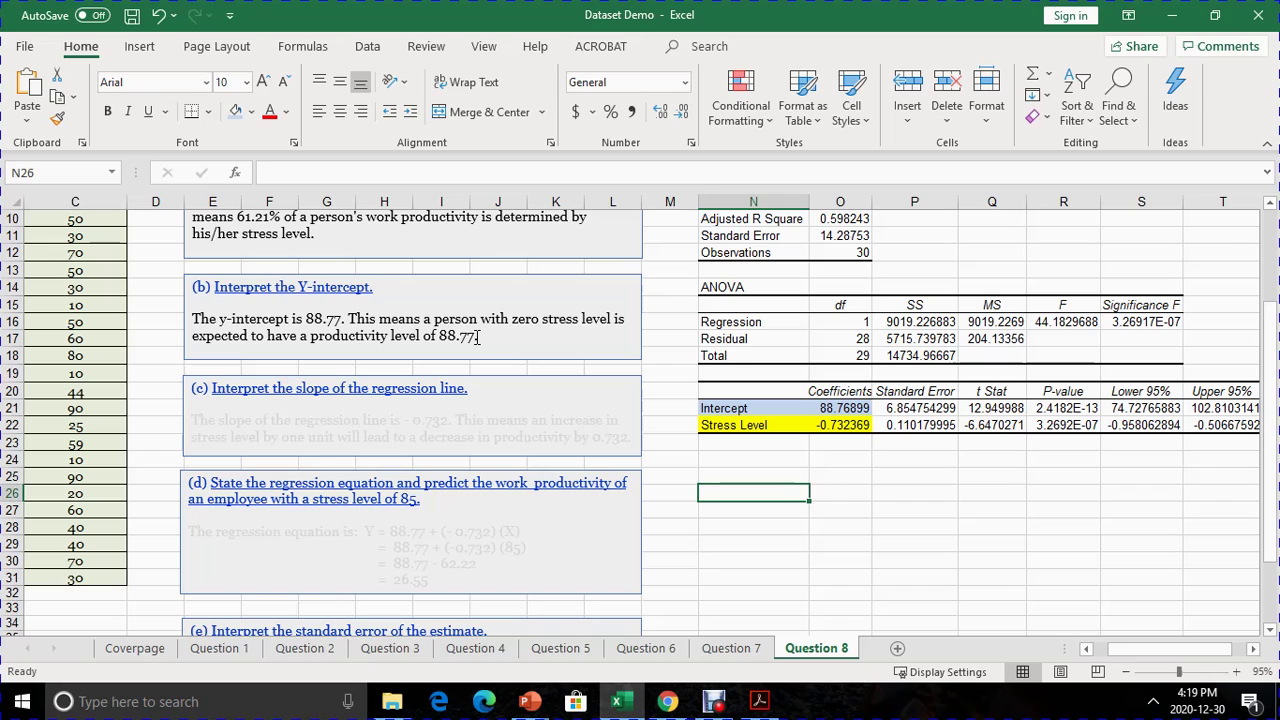
{"action": "left_click", "coordinate": [212, 390]}
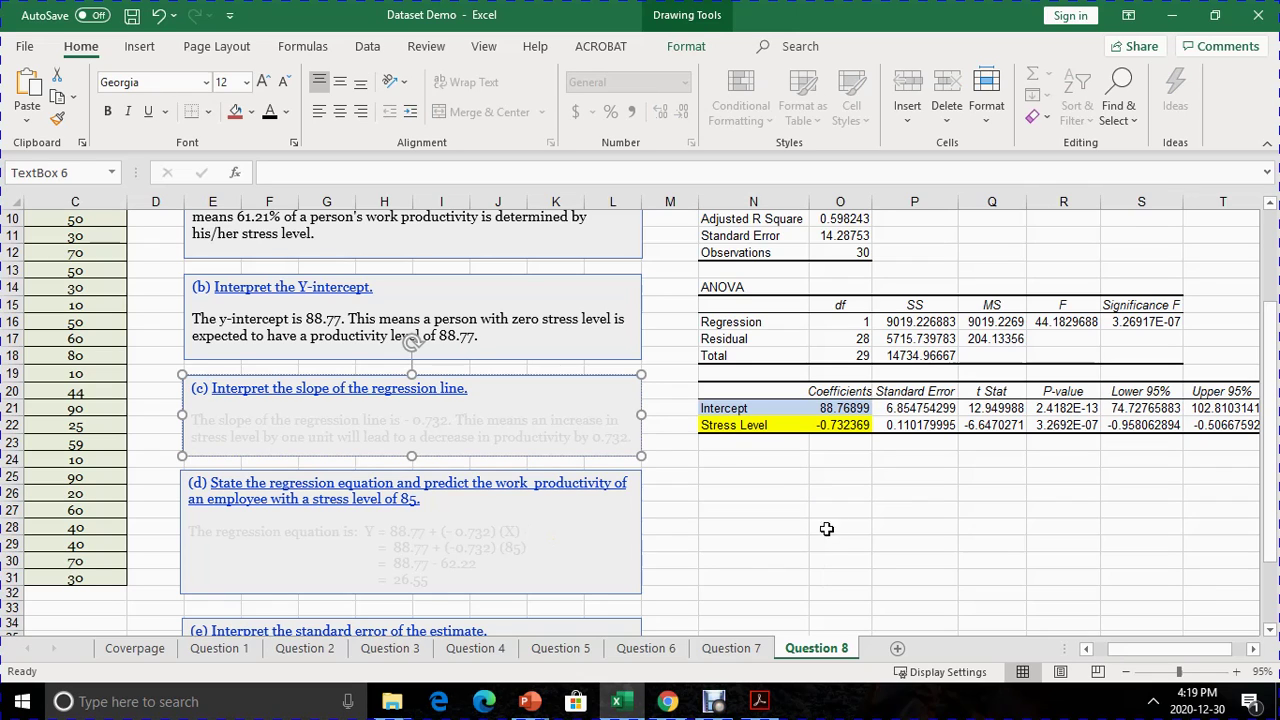
{"action": "left_click", "coordinate": [750, 515]}
{"action": "left_click", "coordinate": [706, 427]}
{"action": "left_click_drag", "start_coordinate": [706, 427], "coordinate": [850, 416]}
{"action": "left_click", "coordinate": [838, 458]}
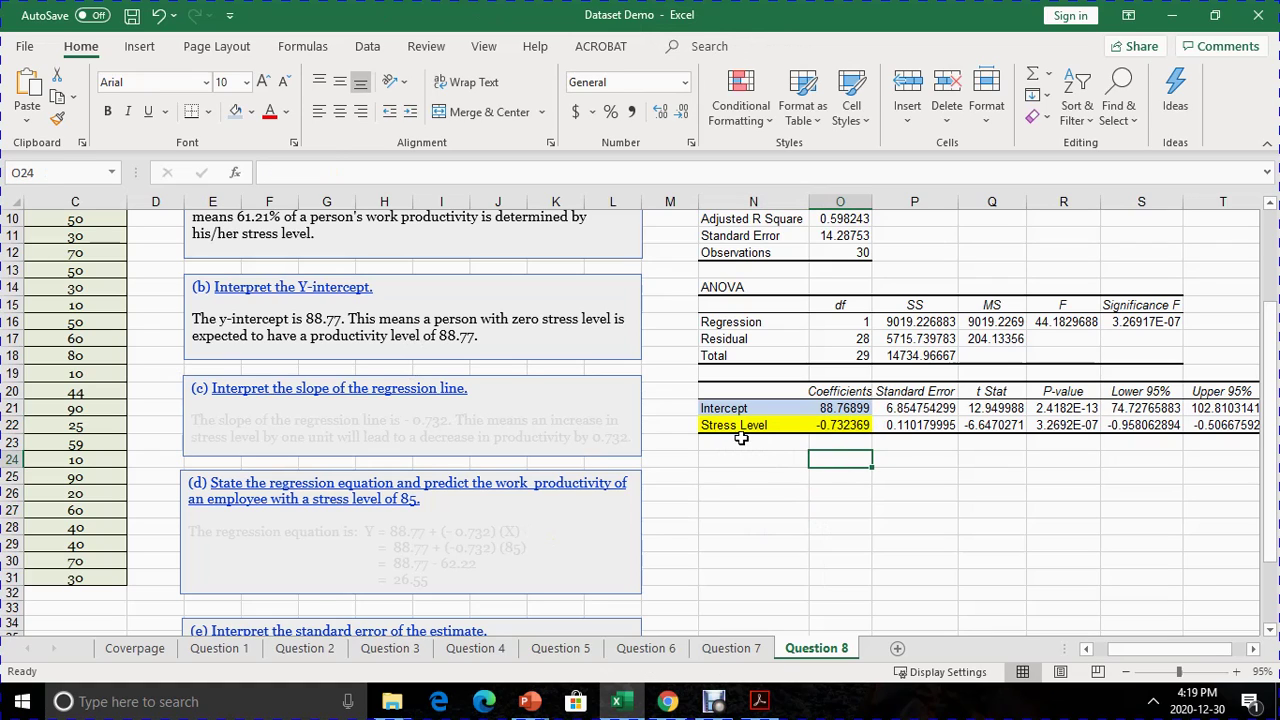
{"action": "left_click", "coordinate": [831, 440]}
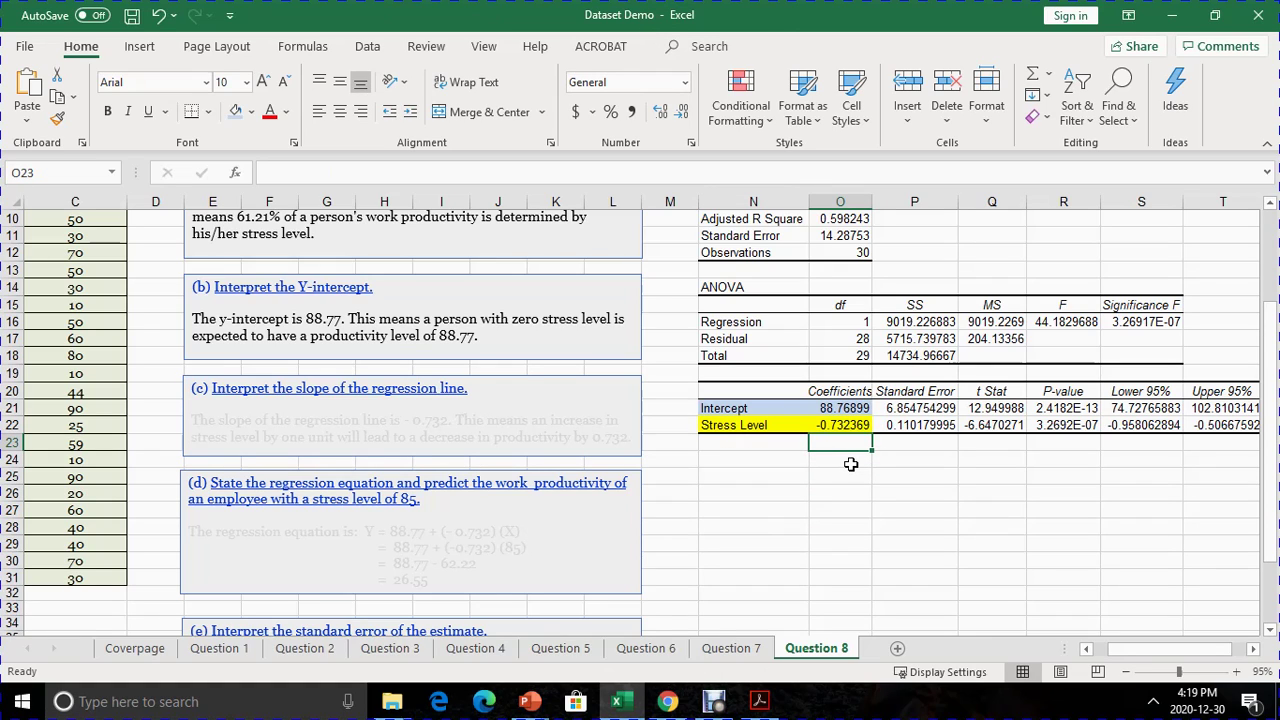
Change the faded answer text under part (c), on the slope of the regression line, to black, including its final value
{"action": "left_click", "coordinate": [225, 422]}
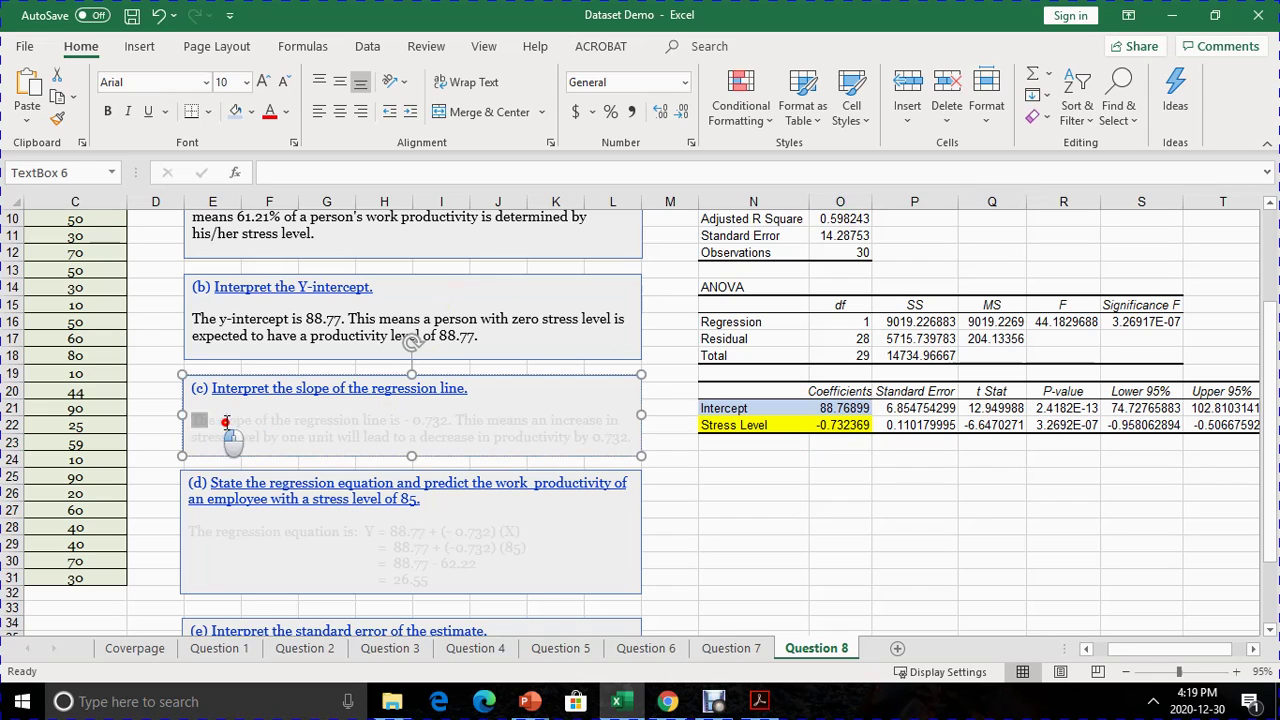
{"action": "left_click_drag", "start_coordinate": [225, 422], "coordinate": [628, 444]}
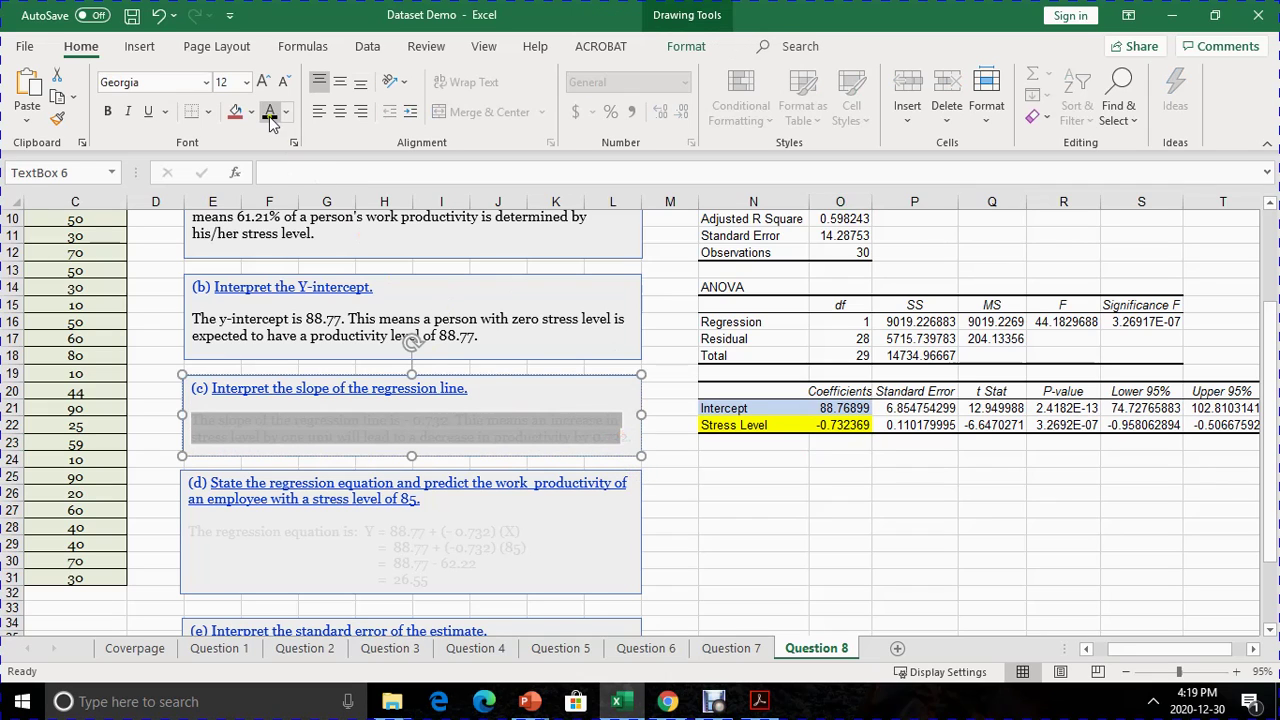
{"action": "left_click", "coordinate": [270, 114]}
{"action": "left_click", "coordinate": [282, 532]}
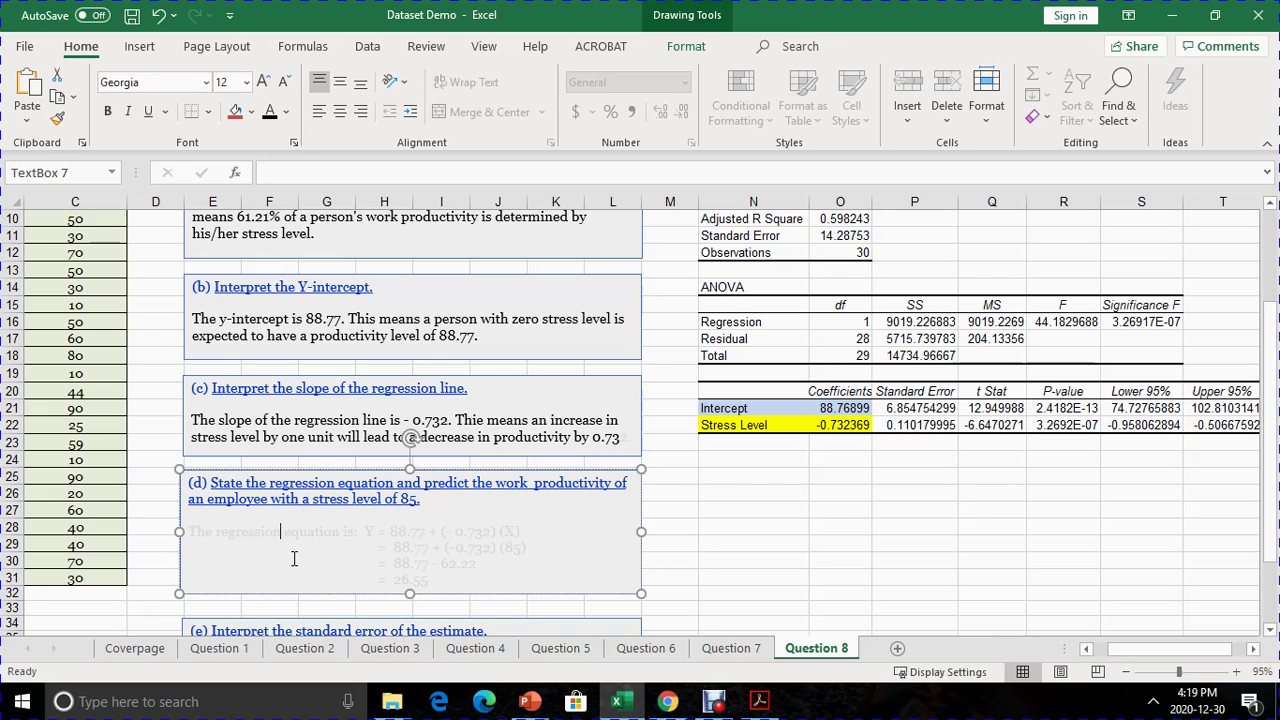
{"action": "double_click", "coordinate": [608, 437]}
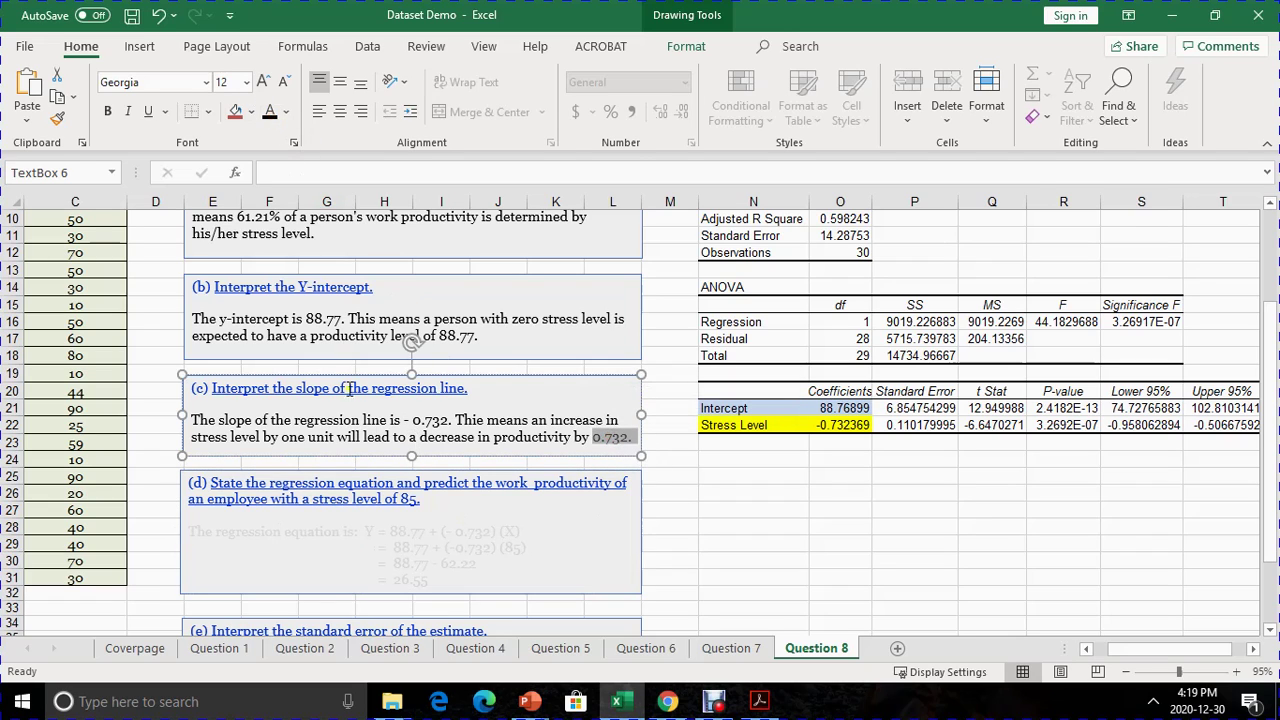
{"action": "left_click", "coordinate": [343, 421]}
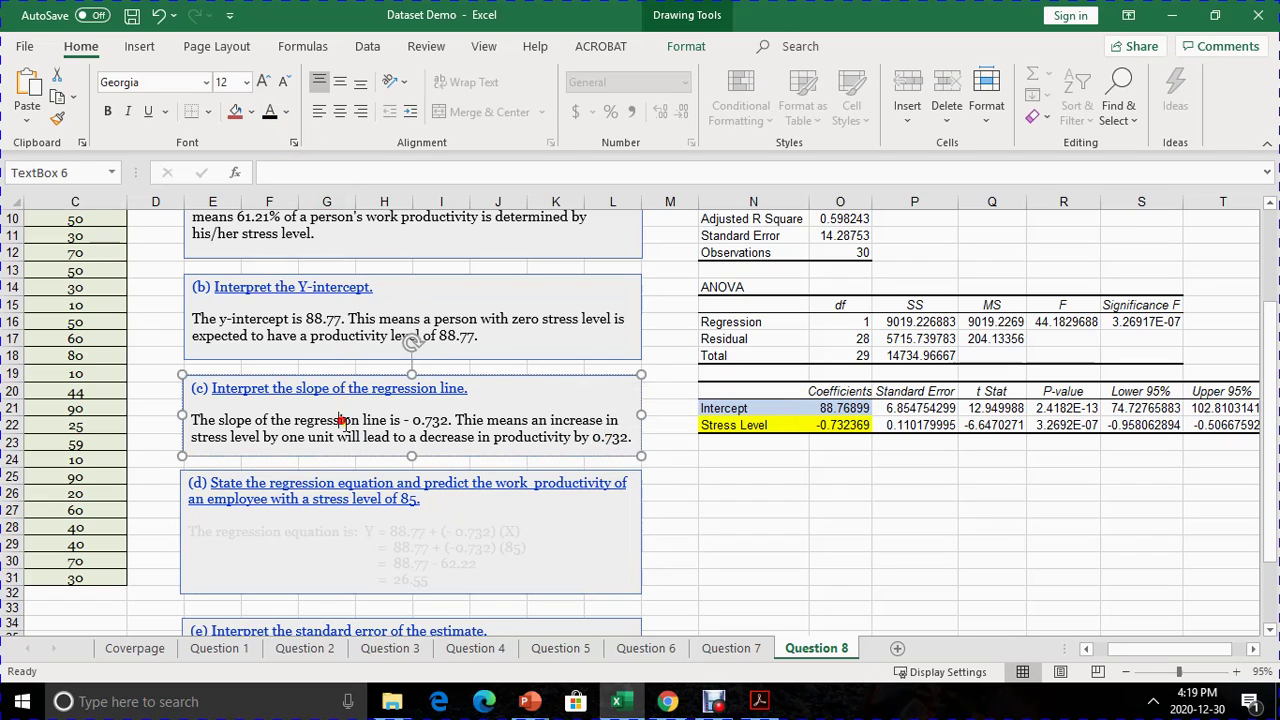
{"action": "left_click", "coordinate": [828, 560]}
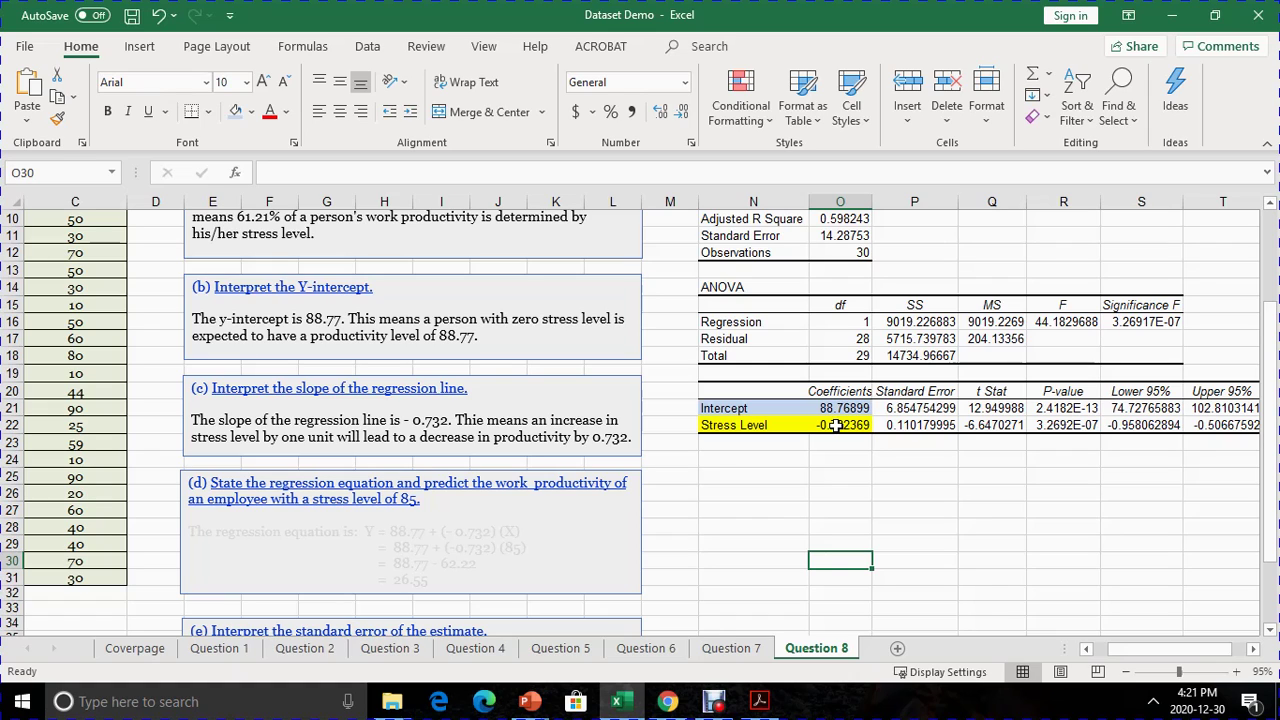
Change the faded answer text under part (d), on the regression equation and the predicted productivity, to black
{"action": "left_click", "coordinate": [325, 545]}
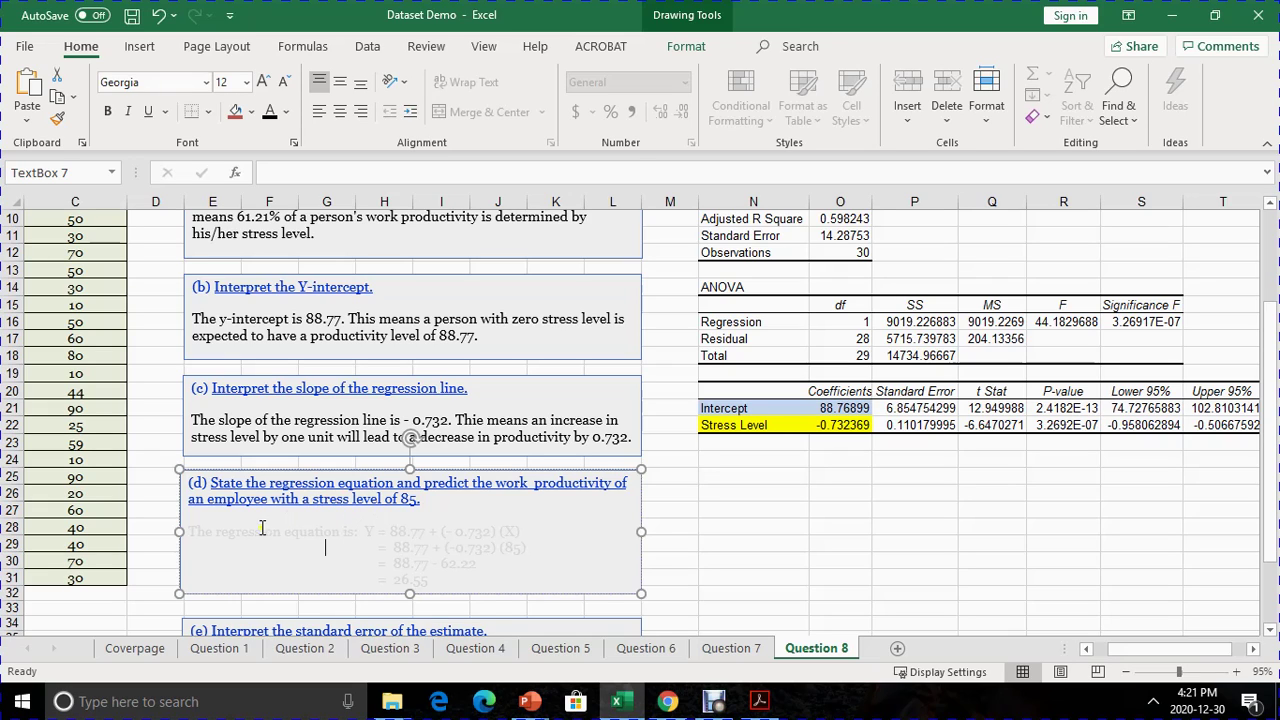
{"action": "left_click_drag", "start_coordinate": [190, 530], "coordinate": [472, 596]}
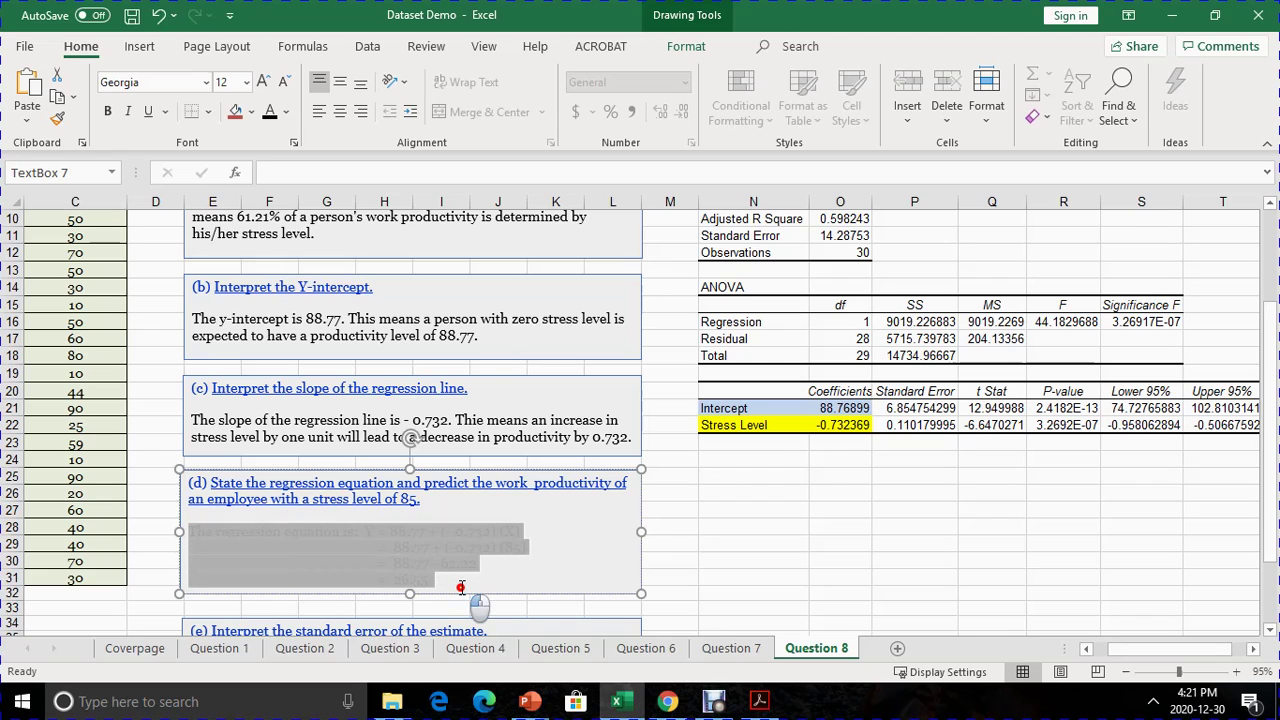
{"action": "left_click", "coordinate": [272, 113]}
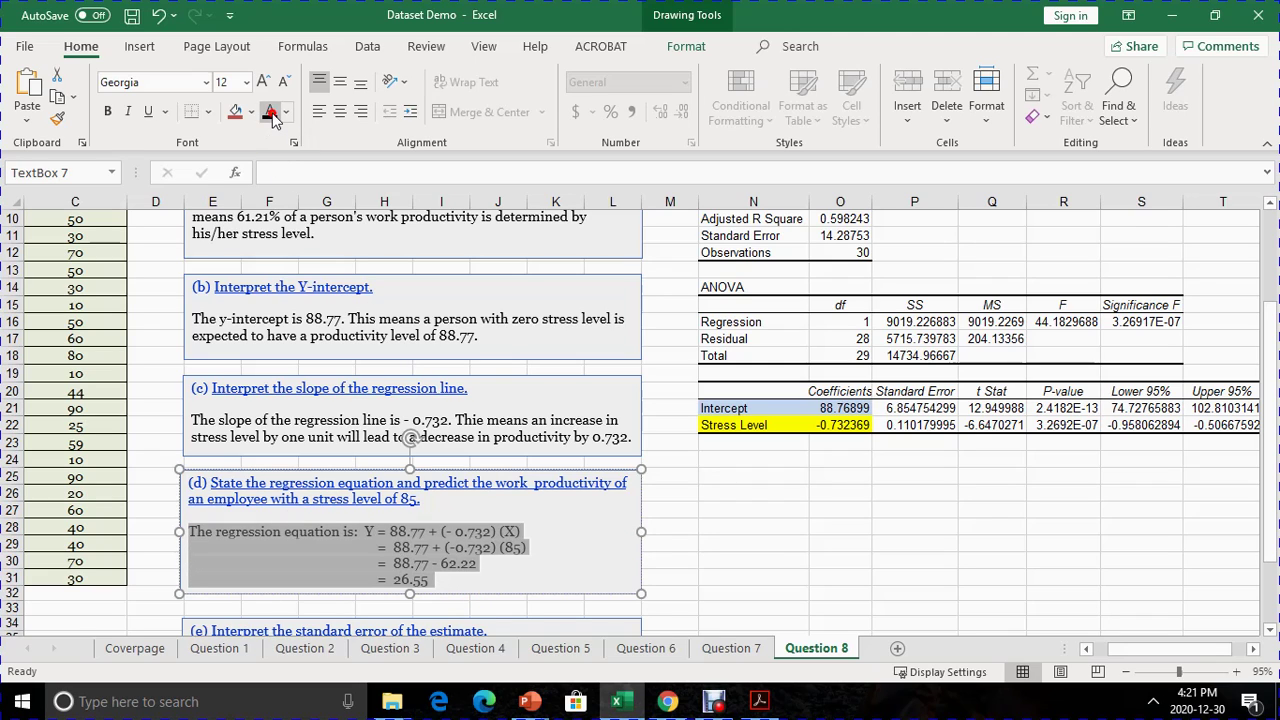
{"action": "left_click", "coordinate": [490, 580]}
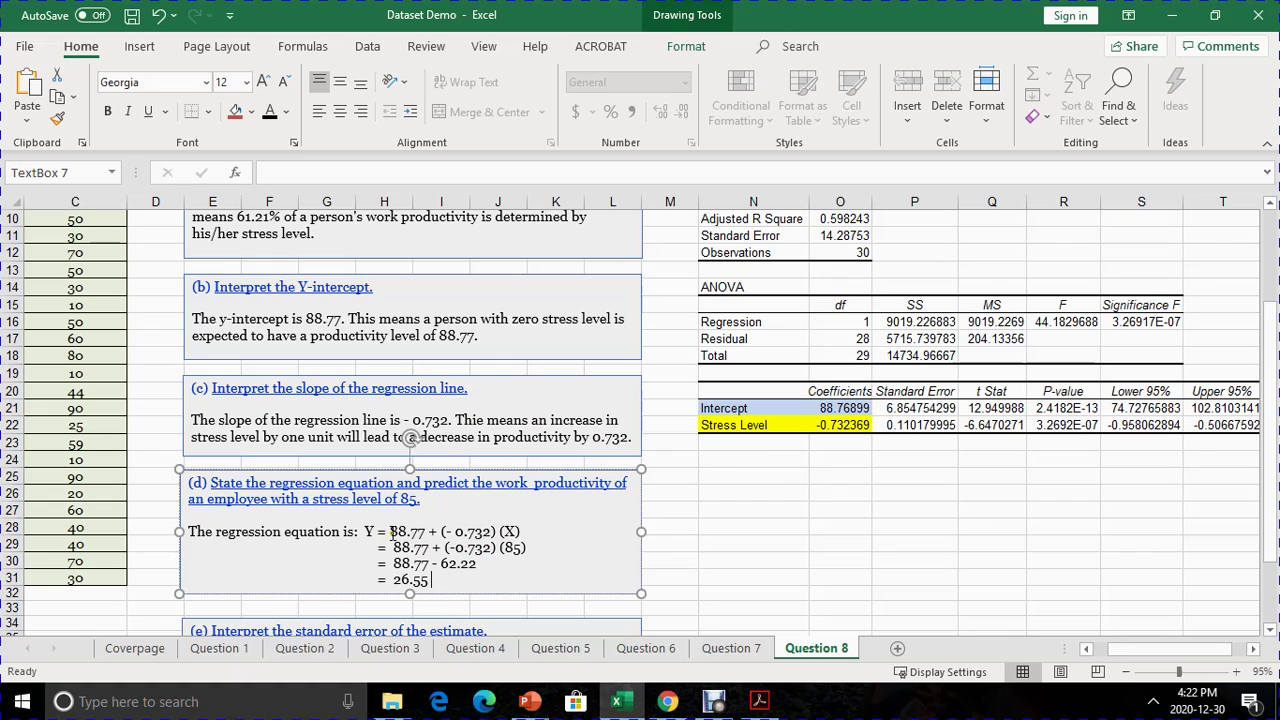
Examine the regression equation in part (d), the substitution of 85 for X, and the resulting productivity prediction
{"action": "left_click_drag", "start_coordinate": [390, 531], "coordinate": [521, 531]}
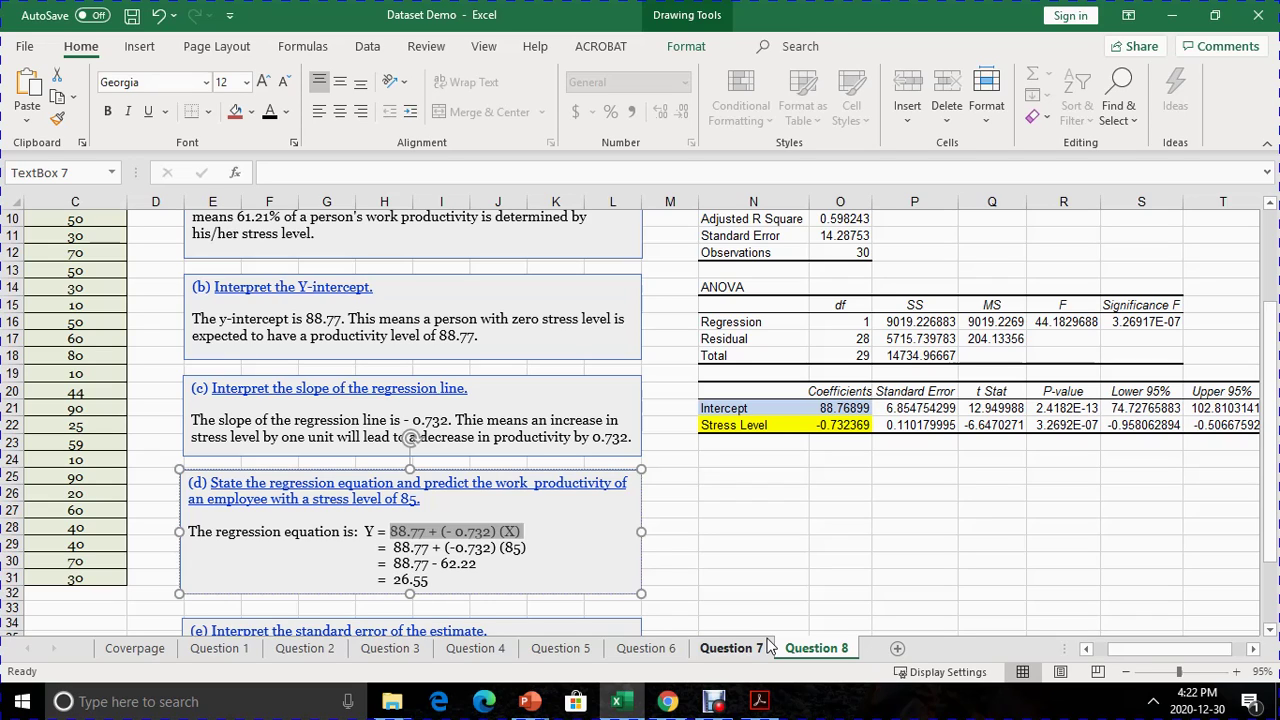
{"action": "left_click", "coordinate": [542, 560]}
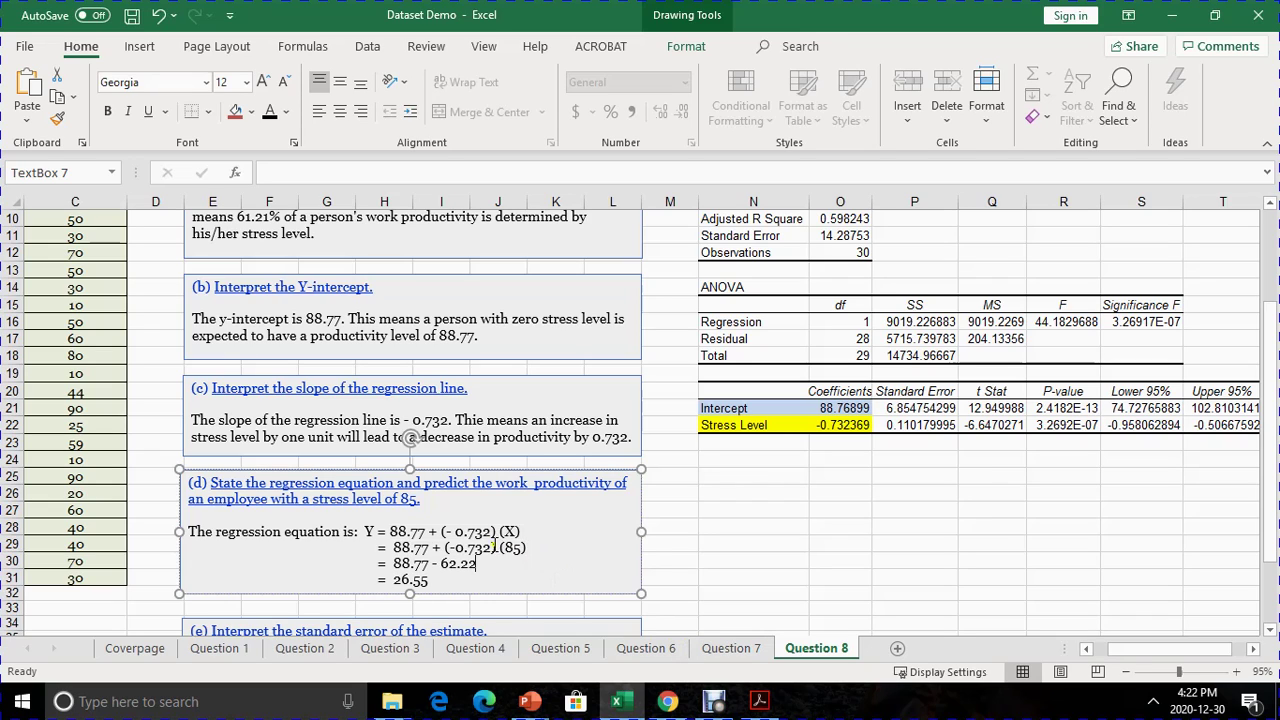
{"action": "left_click_drag", "start_coordinate": [364, 533], "coordinate": [369, 531]}
{"action": "left_click", "coordinate": [521, 549]}
{"action": "left_click_drag", "start_coordinate": [521, 549], "coordinate": [499, 548]}
{"action": "left_click", "coordinate": [513, 553]}
{"action": "left_click", "coordinate": [507, 529]}
{"action": "left_click_drag", "start_coordinate": [509, 549], "coordinate": [518, 552]}
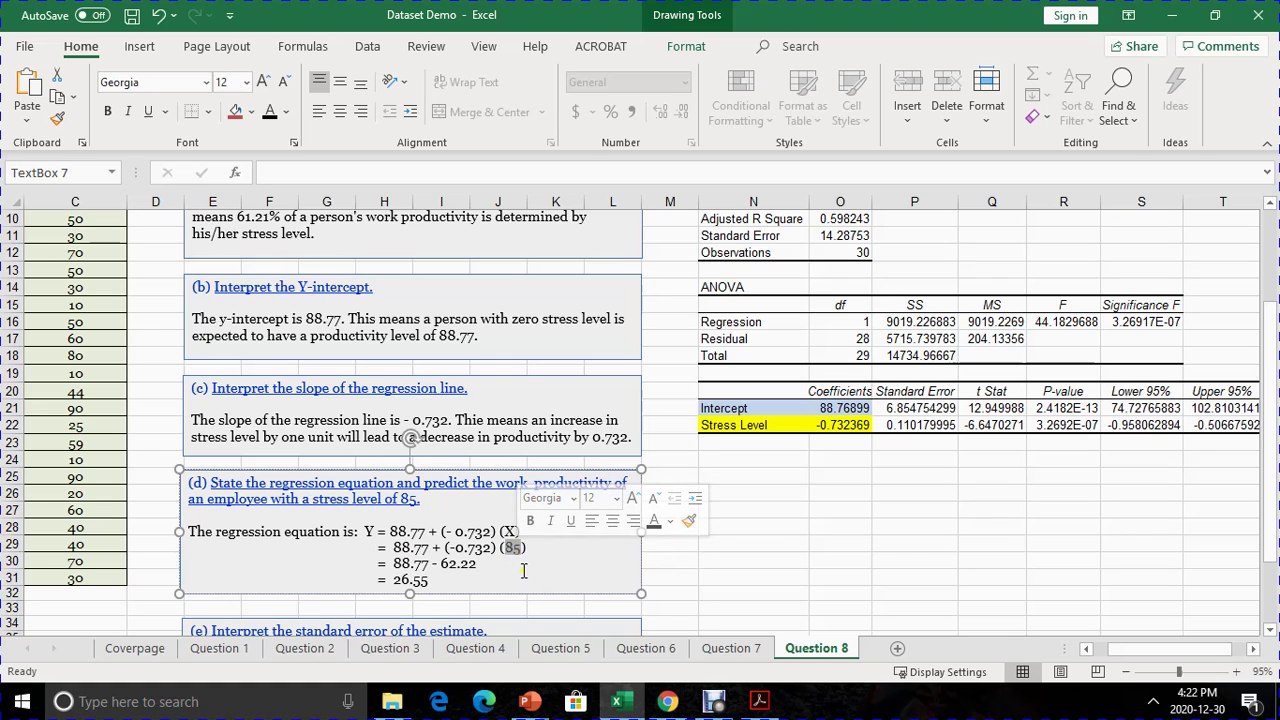
{"action": "left_click", "coordinate": [509, 531]}
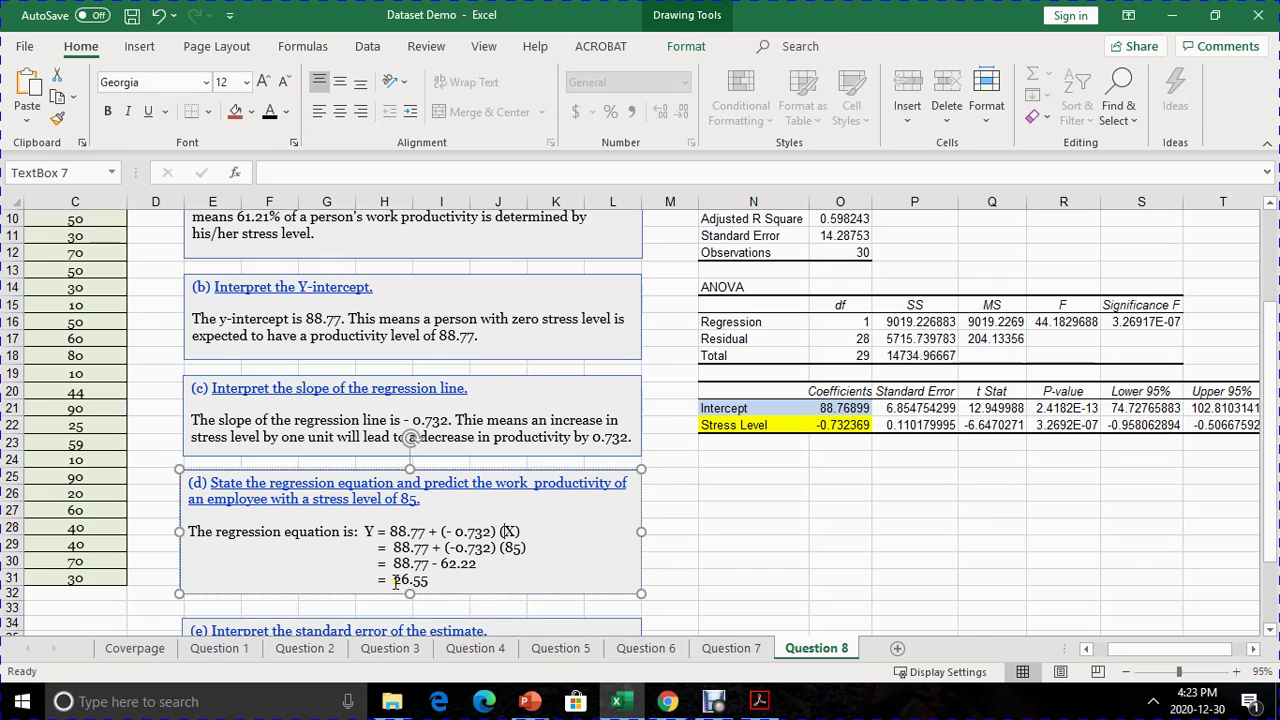
{"action": "left_click_drag", "start_coordinate": [393, 581], "coordinate": [440, 583]}
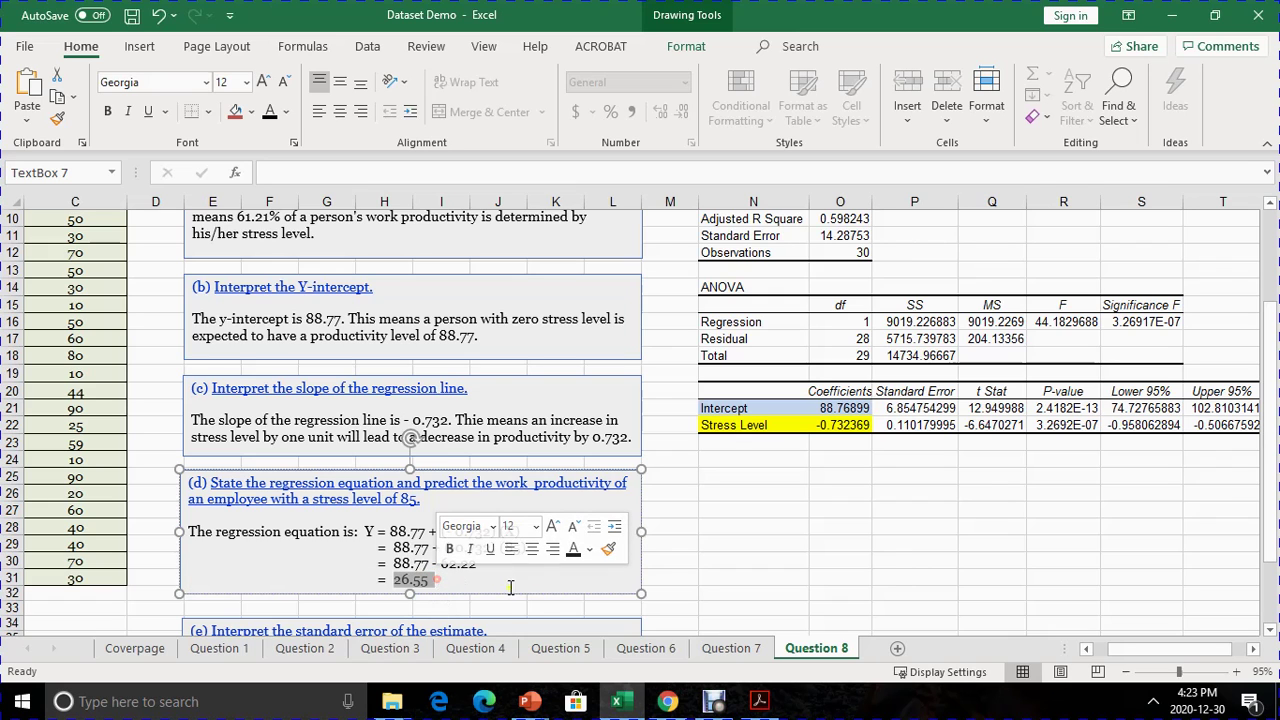
Review the part (e) question on the standard error of the estimate and the area below it
{"action": "scroll", "coordinate": [495, 570], "scroll_direction": "down", "scroll_amount": 2}
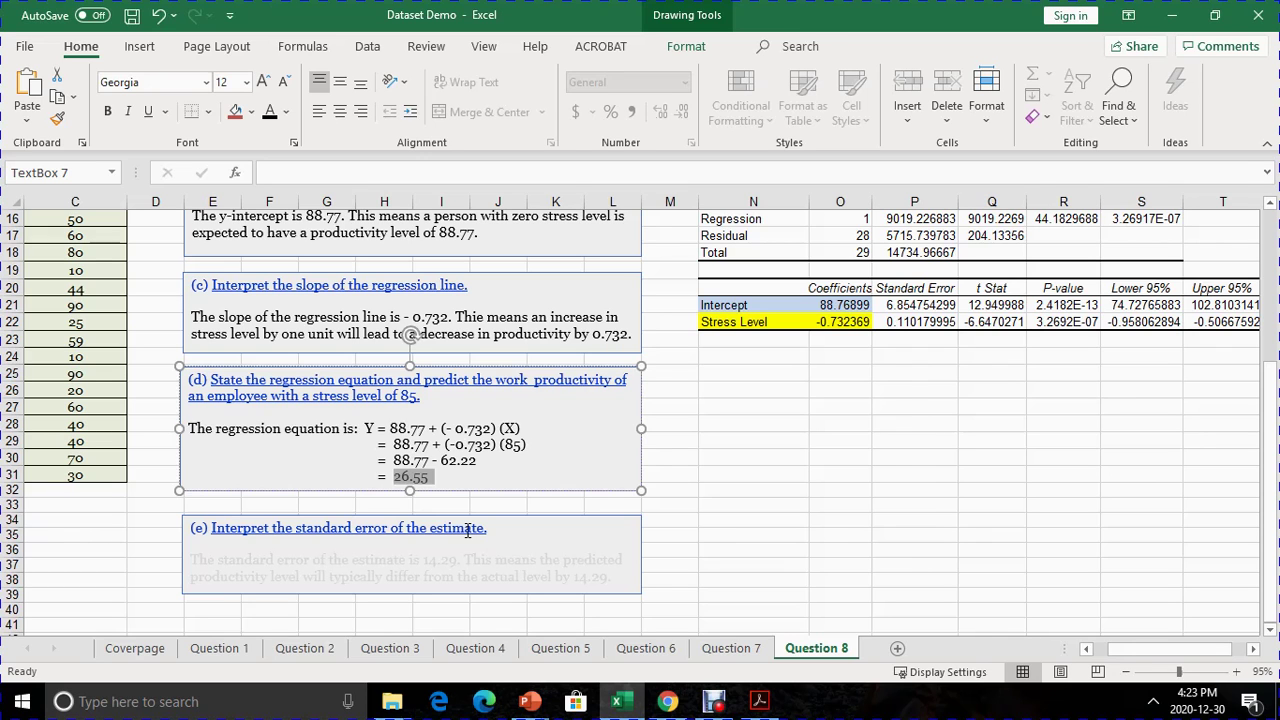
{"action": "left_click", "coordinate": [672, 546]}
{"action": "scroll", "coordinate": [674, 540], "scroll_direction": "down", "scroll_amount": 1}
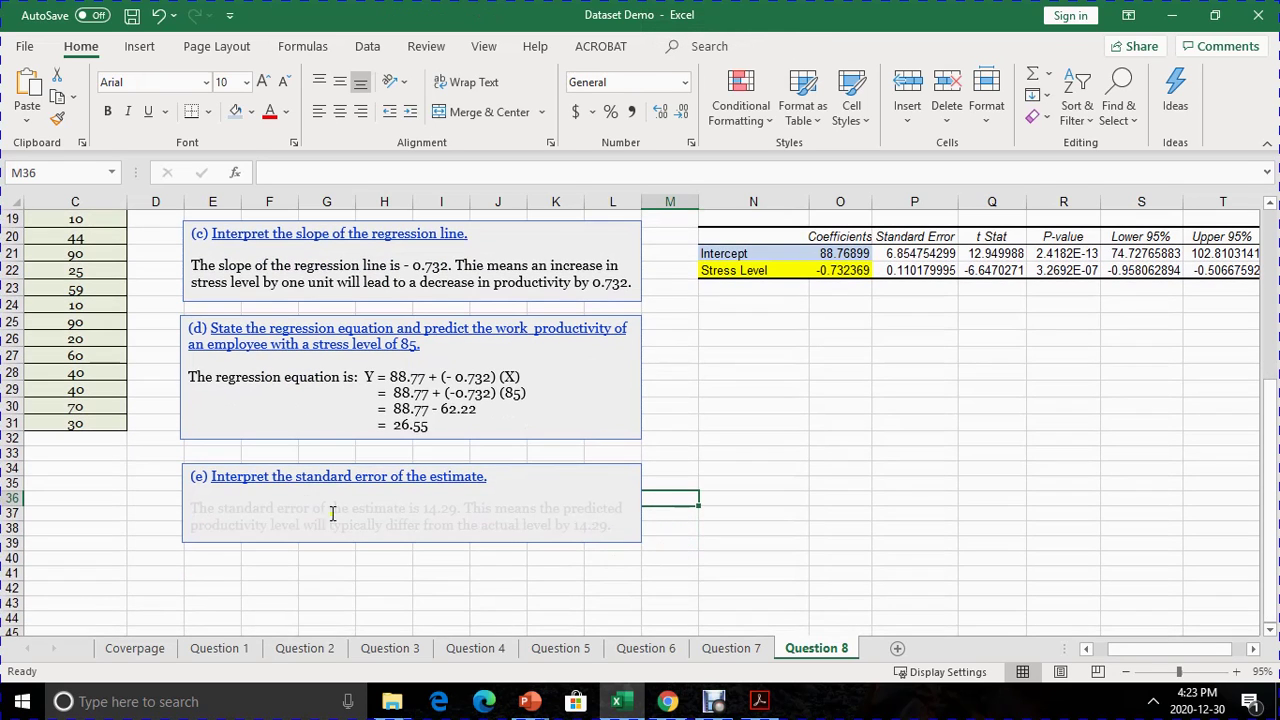
{"action": "scroll", "coordinate": [343, 534], "scroll_direction": "up", "scroll_amount": 1}
{"action": "scroll", "coordinate": [344, 536], "scroll_direction": "down", "scroll_amount": 3}
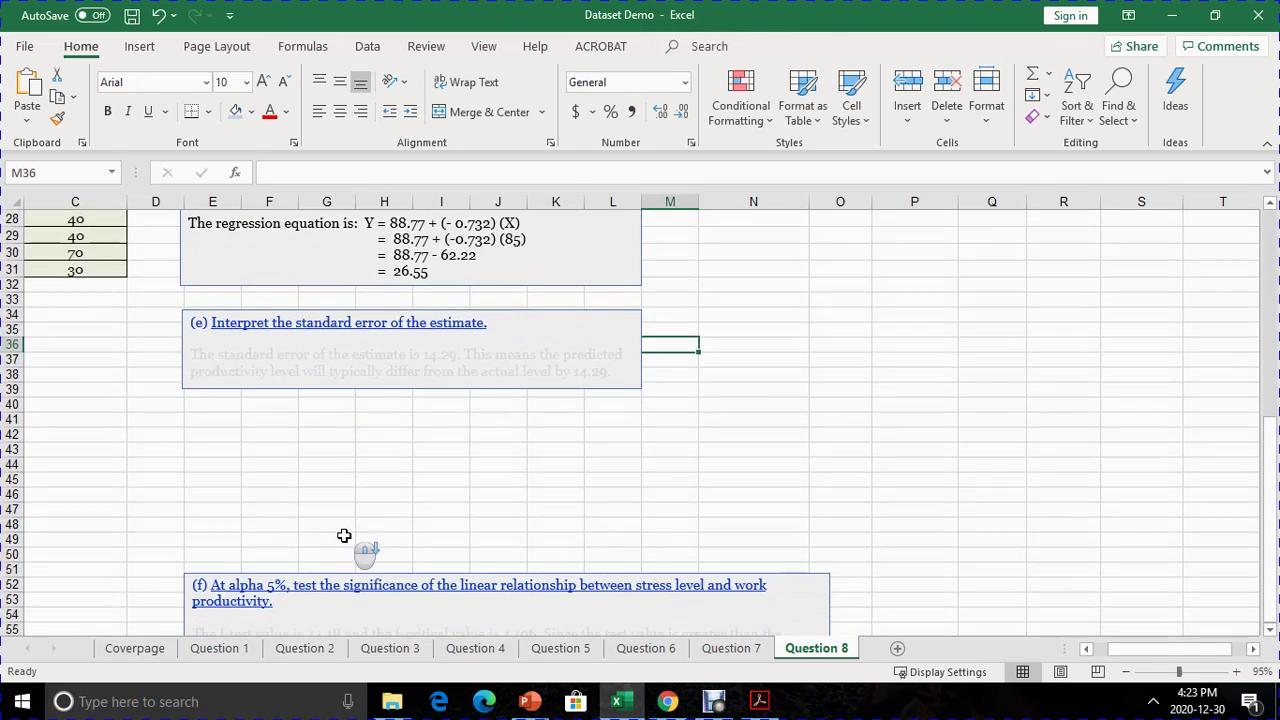
{"action": "scroll", "coordinate": [340, 532], "scroll_direction": "up", "scroll_amount": 3}
{"action": "scroll", "coordinate": [343, 540], "scroll_direction": "down", "scroll_amount": 4}
{"action": "scroll", "coordinate": [329, 528], "scroll_direction": "up", "scroll_amount": 2}
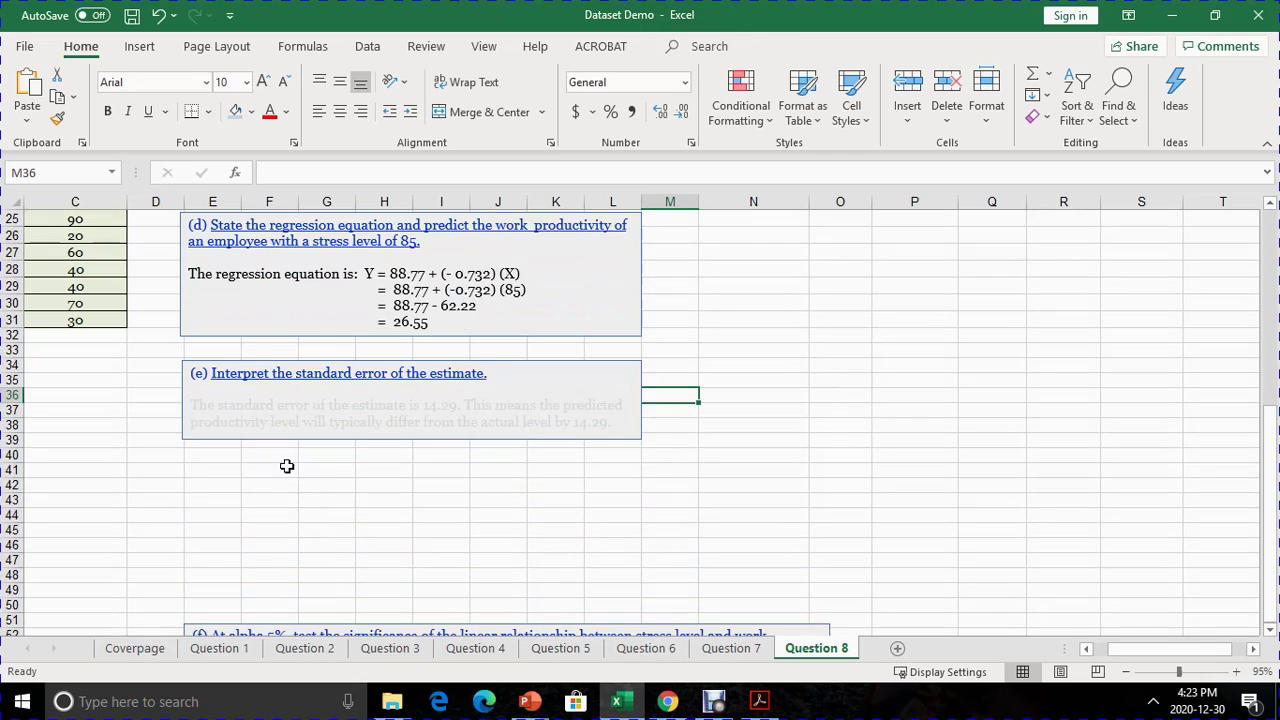
{"action": "scroll", "coordinate": [286, 466], "scroll_direction": "up", "scroll_amount": 1}
{"action": "scroll", "coordinate": [280, 480], "scroll_direction": "up", "scroll_amount": 1}
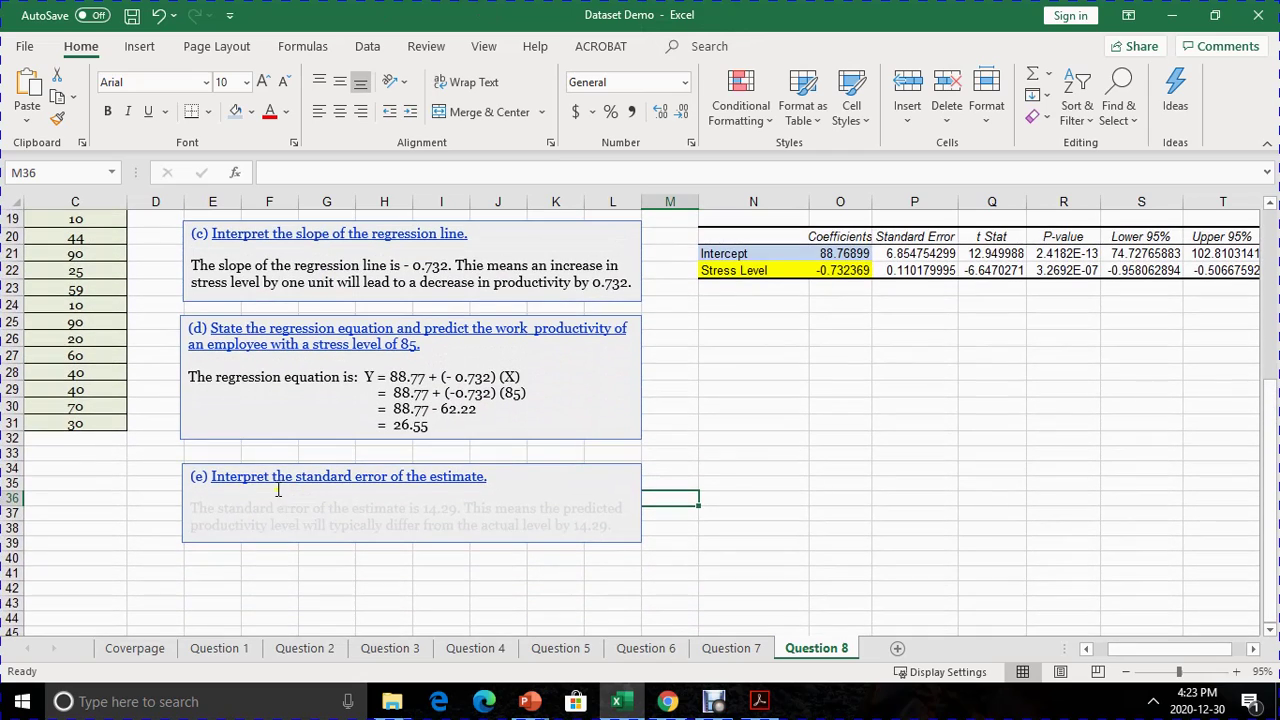
{"action": "scroll", "coordinate": [305, 487], "scroll_direction": "up", "scroll_amount": 1}
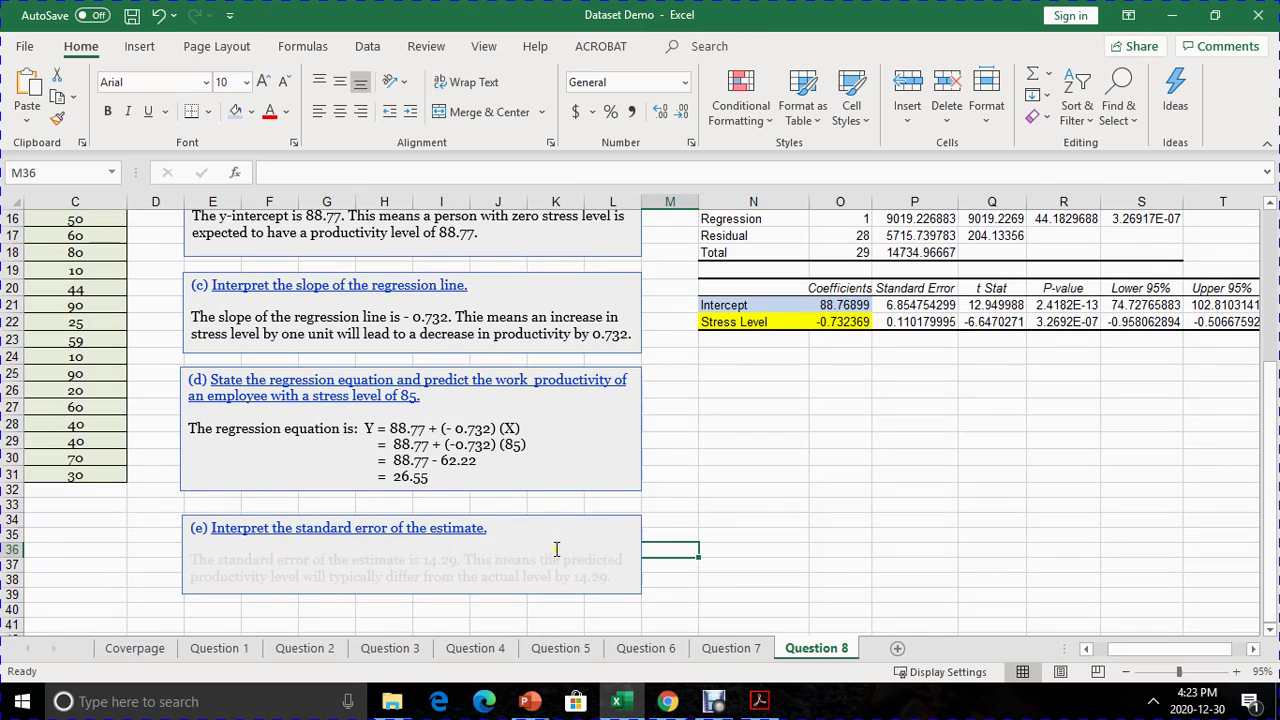
Highlight the Standard Error label and its value in N11:O11 of the regression statistics with a light tan fill
{"action": "scroll", "coordinate": [751, 554], "scroll_direction": "up", "scroll_amount": 5}
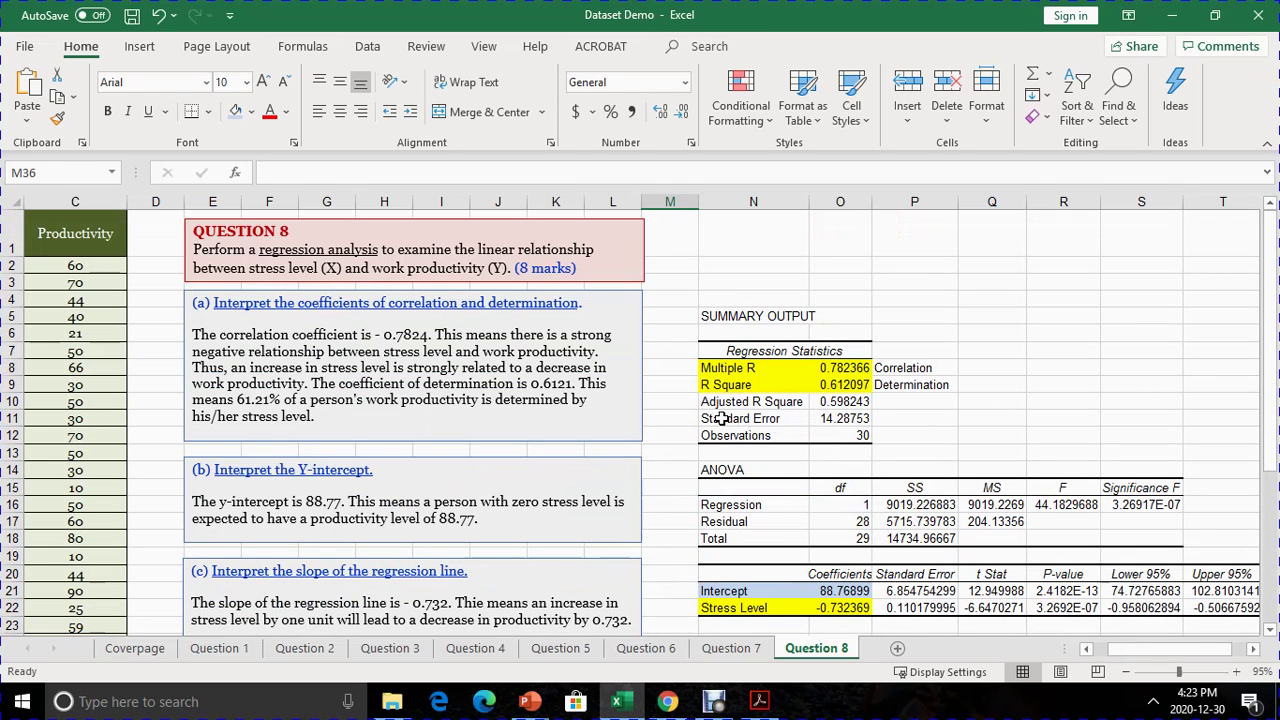
{"action": "left_click_drag", "start_coordinate": [722, 419], "coordinate": [830, 418]}
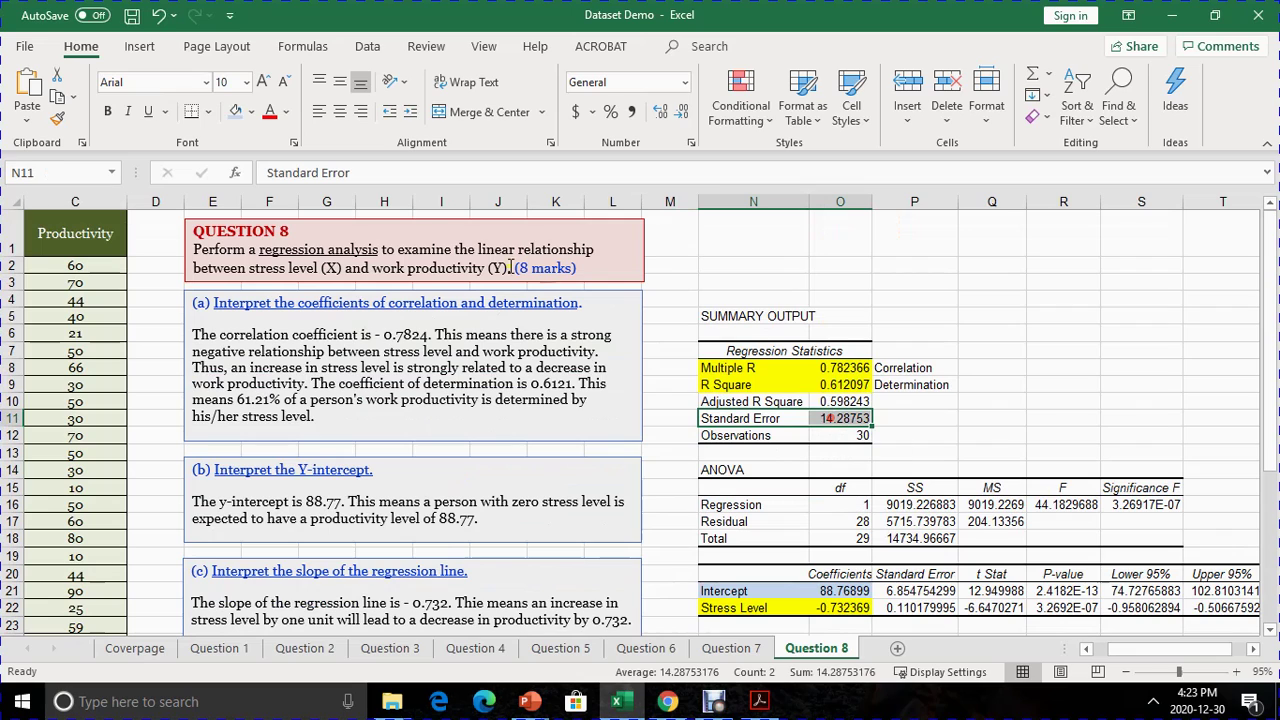
{"action": "left_click", "coordinate": [251, 112]}
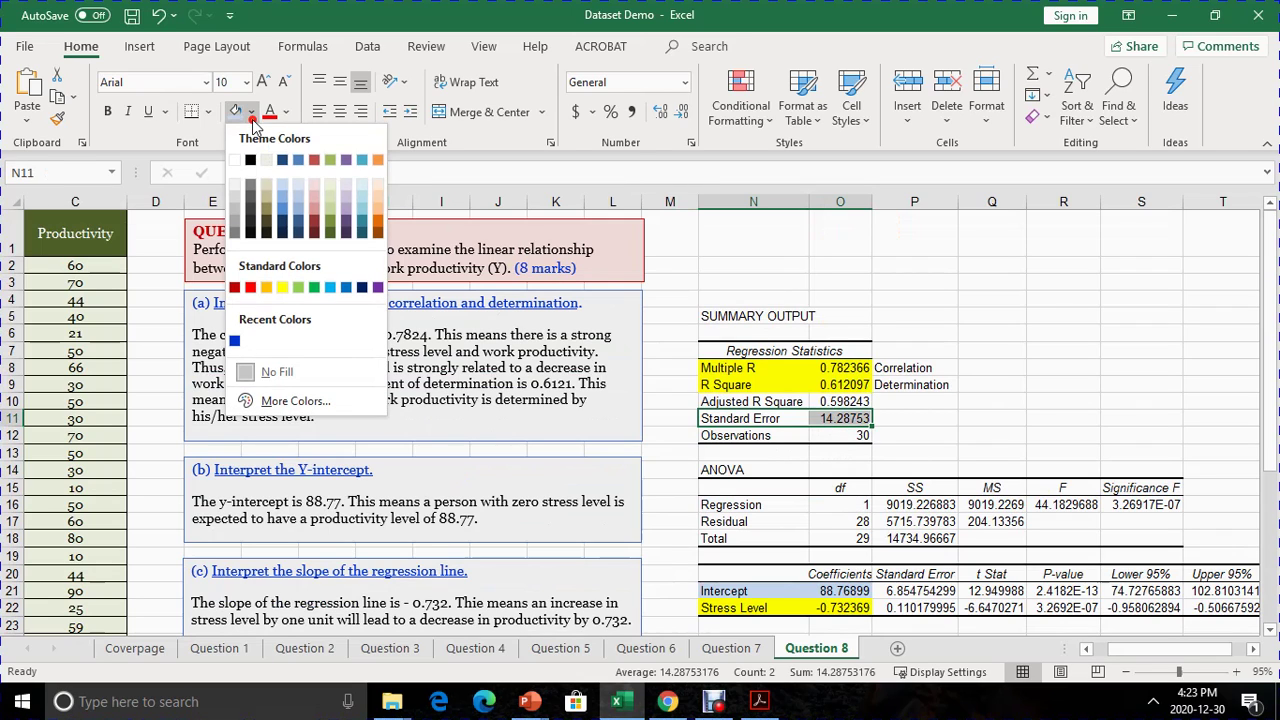
{"action": "left_click", "coordinate": [269, 184]}
Enter the label "Standard Error" in P11, beside the highlighted standard error value
{"action": "left_click_drag", "start_coordinate": [962, 420], "coordinate": [915, 420]}
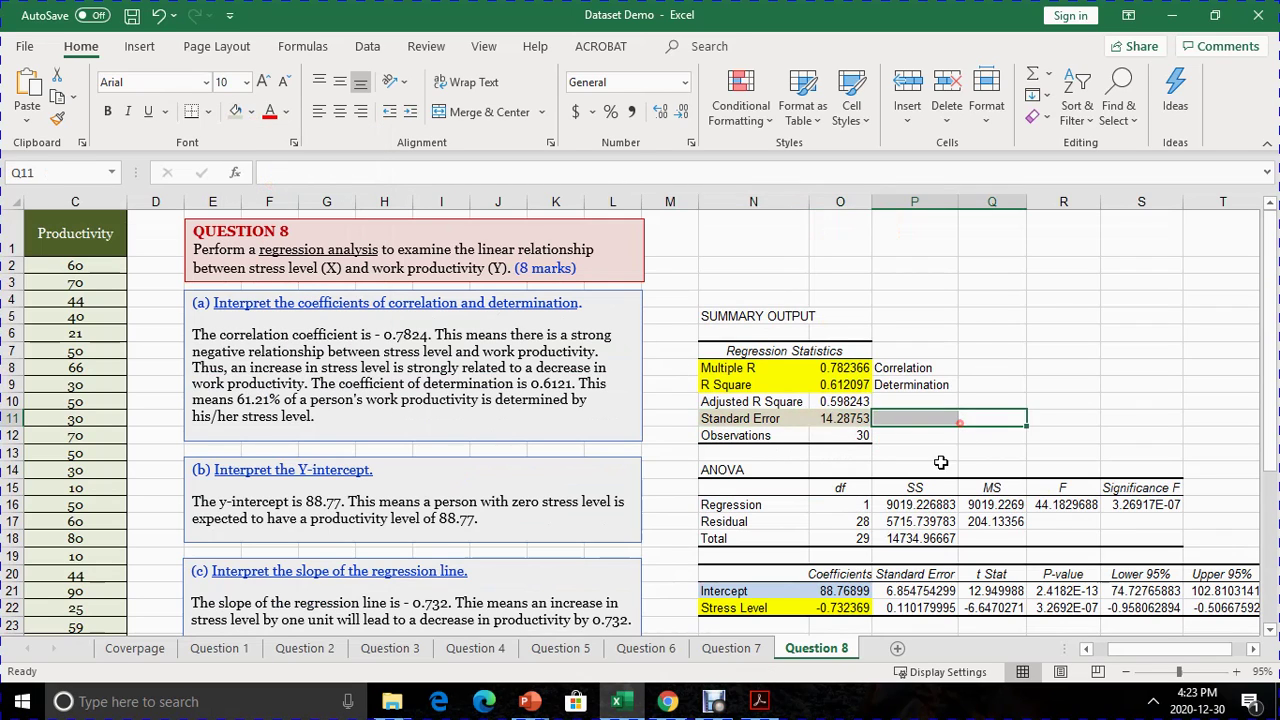
{"action": "left_click", "coordinate": [910, 420]}
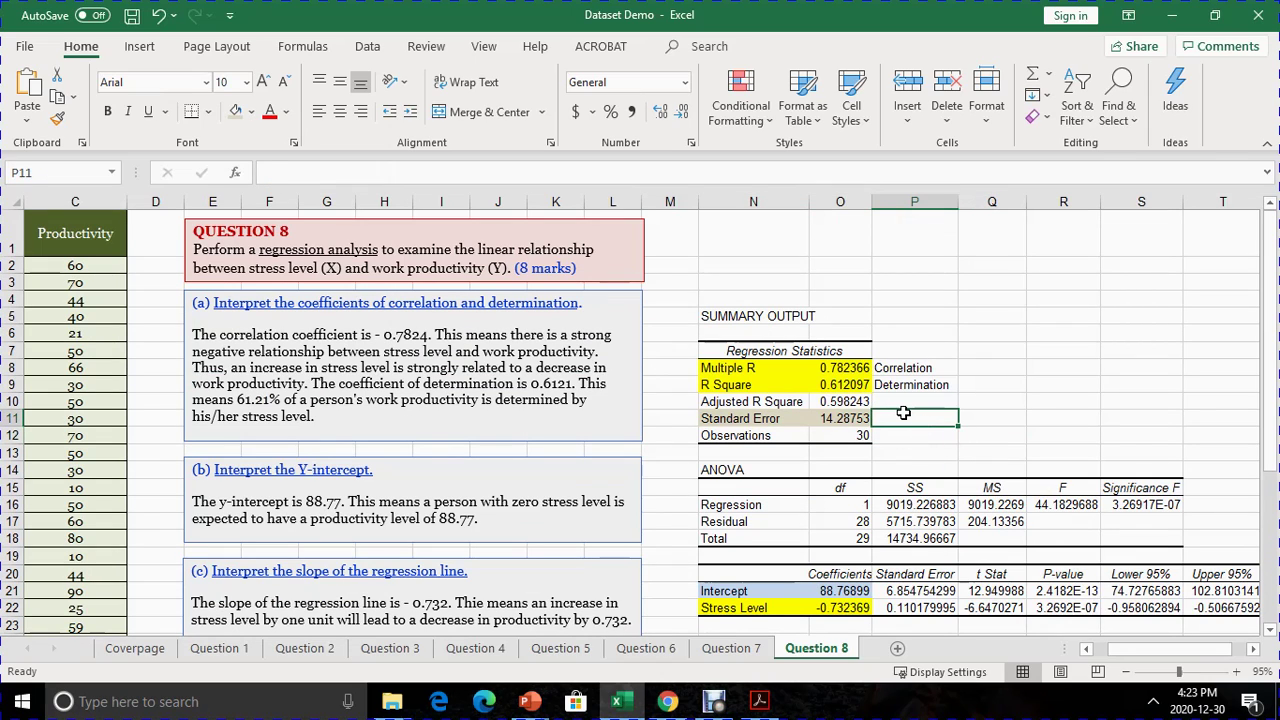
{"action": "type", "text": "Standard "}
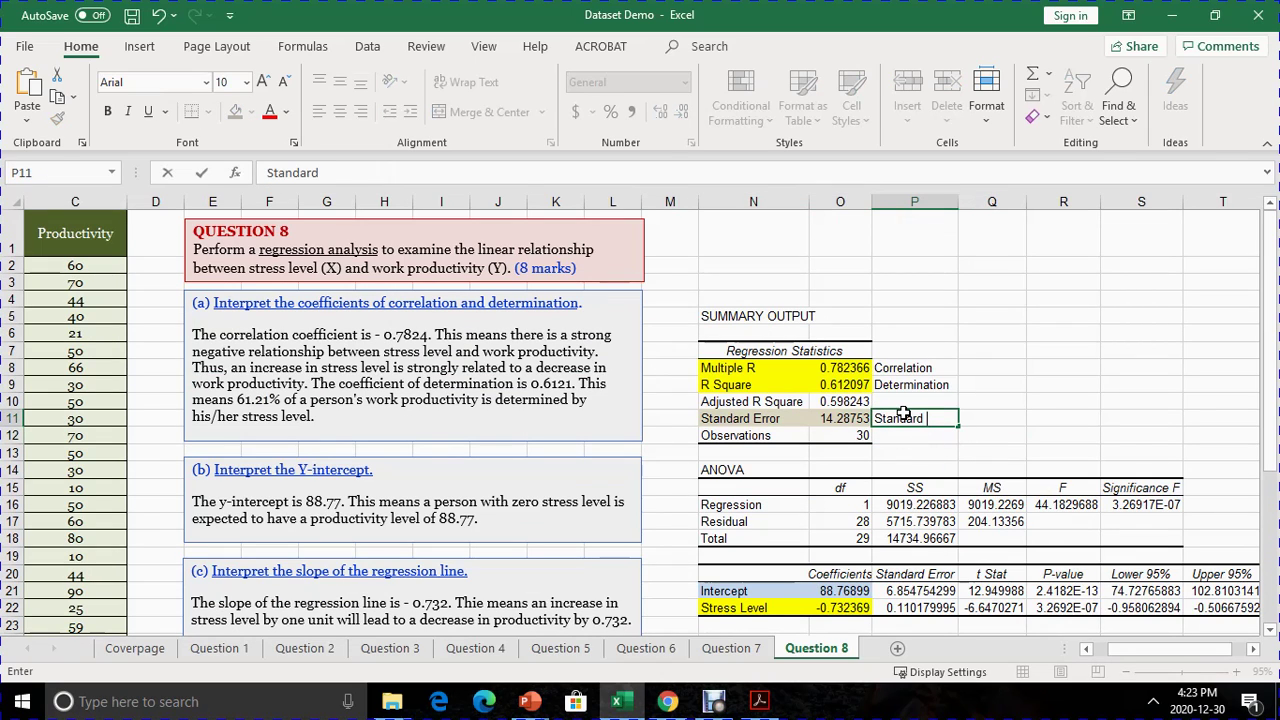
{"action": "type", "text": "Error"}
{"action": "left_click", "coordinate": [933, 456]}
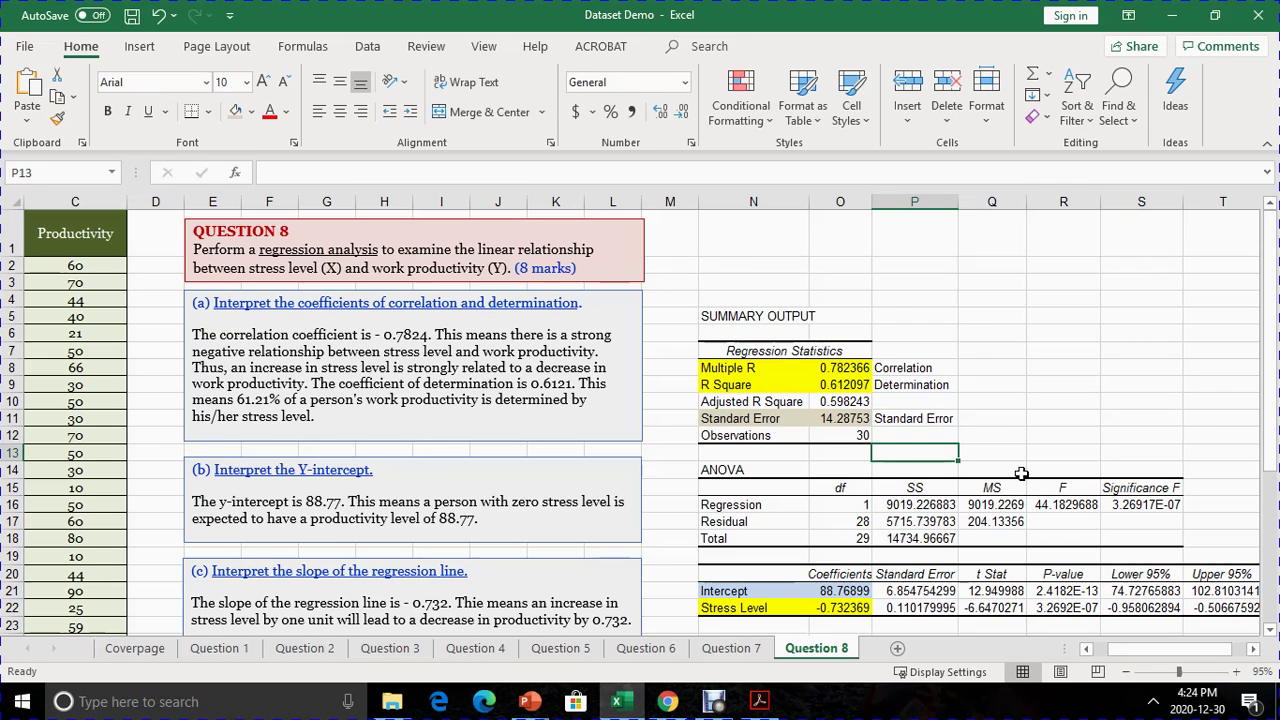
Change the faded answer text under part (e), on the standard error of the estimate, to black
{"action": "scroll", "coordinate": [657, 357], "scroll_direction": "down", "scroll_amount": 6}
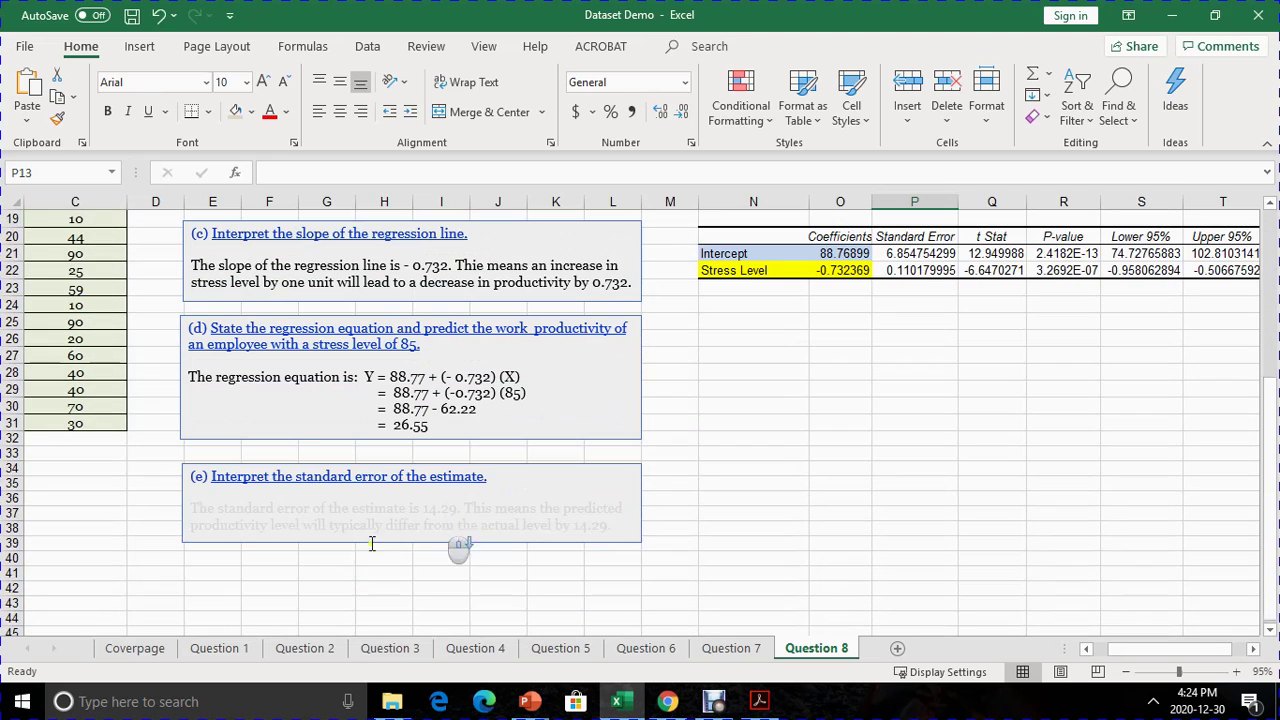
{"action": "mouse_move", "coordinate": [188, 510]}
{"action": "left_mouse_down"}
{"action": "mouse_move", "coordinate": [237, 523]}
{"action": "mouse_move", "coordinate": [590, 522]}
{"action": "mouse_move", "coordinate": [651, 557]}
{"action": "mouse_move", "coordinate": [628, 505]}
{"action": "left_mouse_up"}
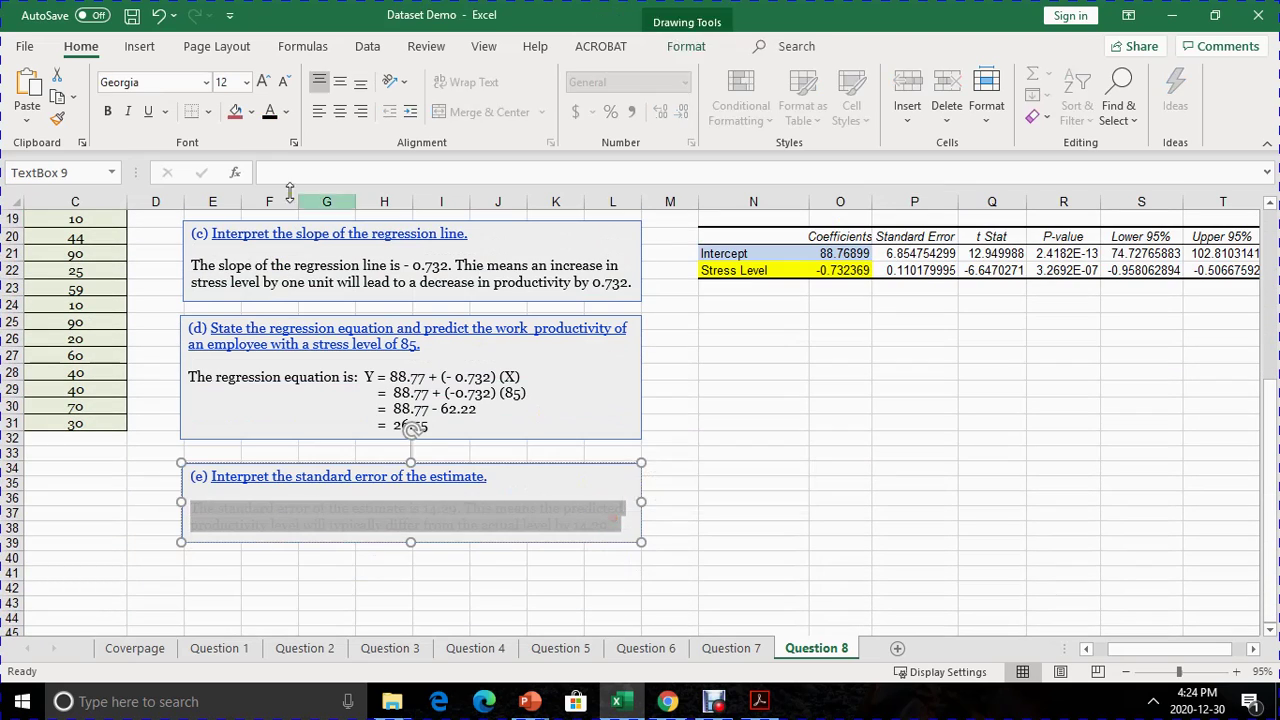
{"action": "left_click", "coordinate": [356, 588]}
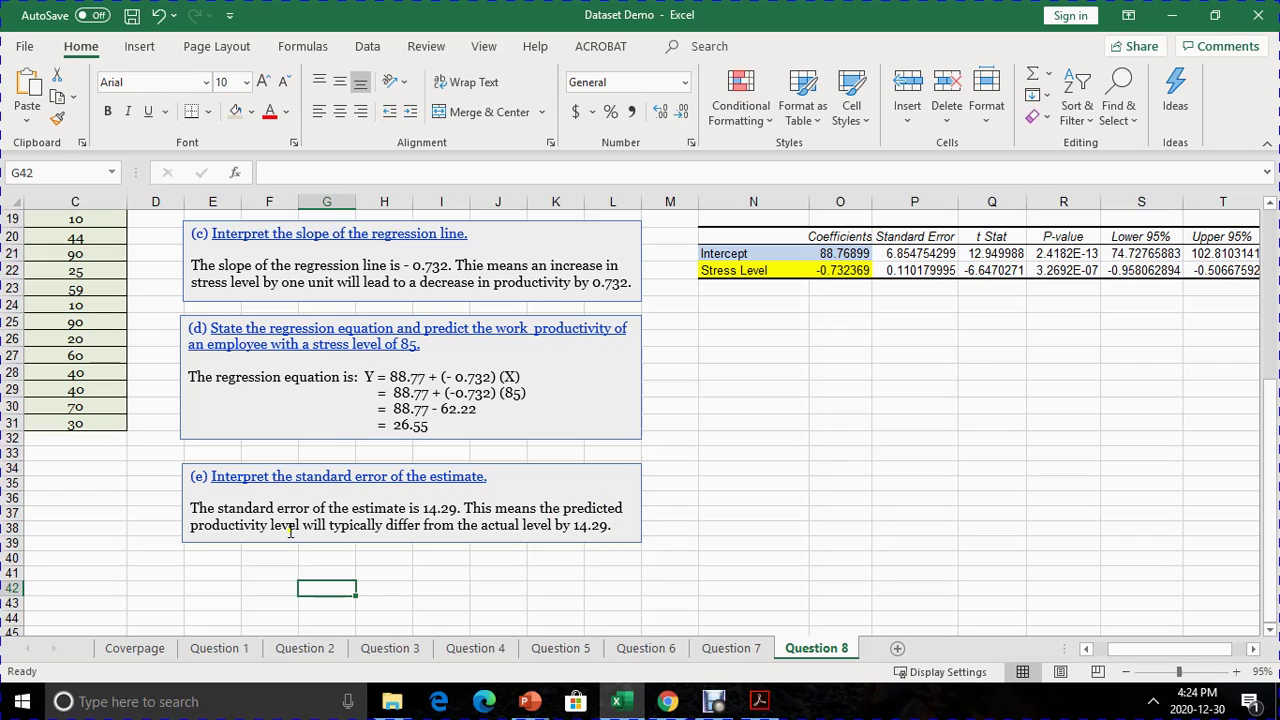
Compare the predicted productivity in part (d) with the standard error interpretation in part (e)
{"action": "left_click_drag", "start_coordinate": [432, 424], "coordinate": [381, 421]}
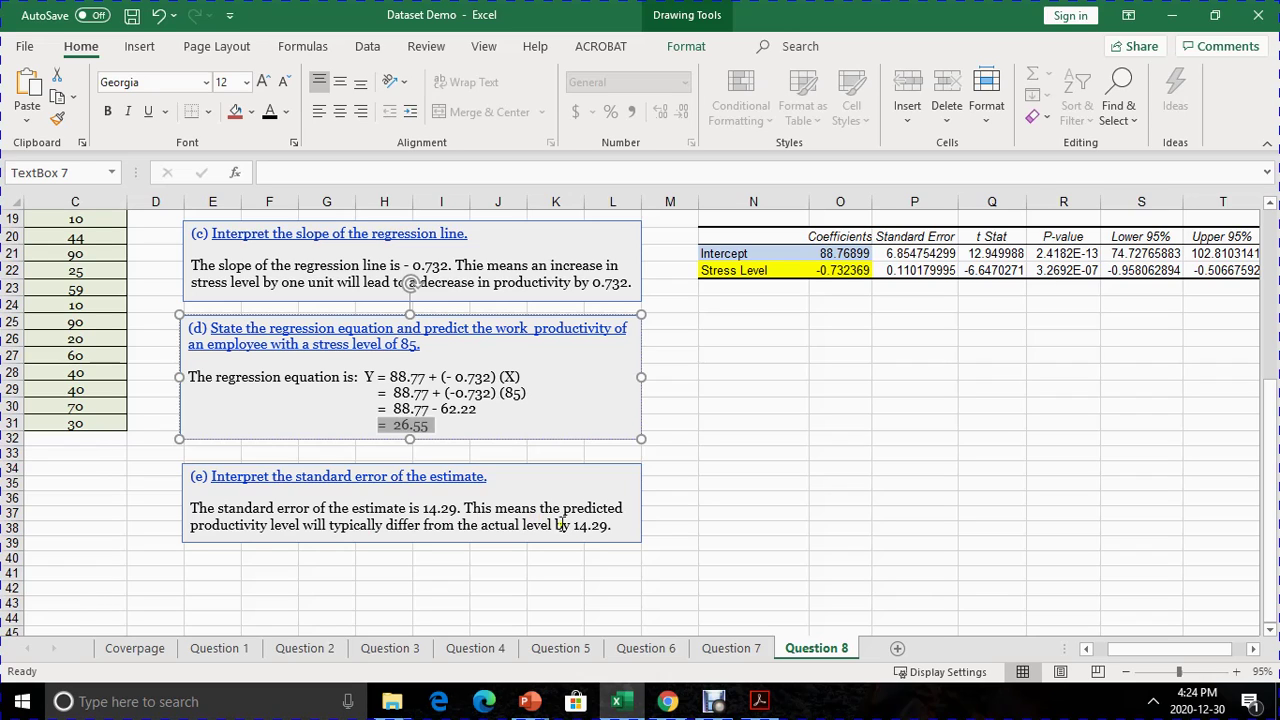
{"action": "left_click", "coordinate": [611, 530]}
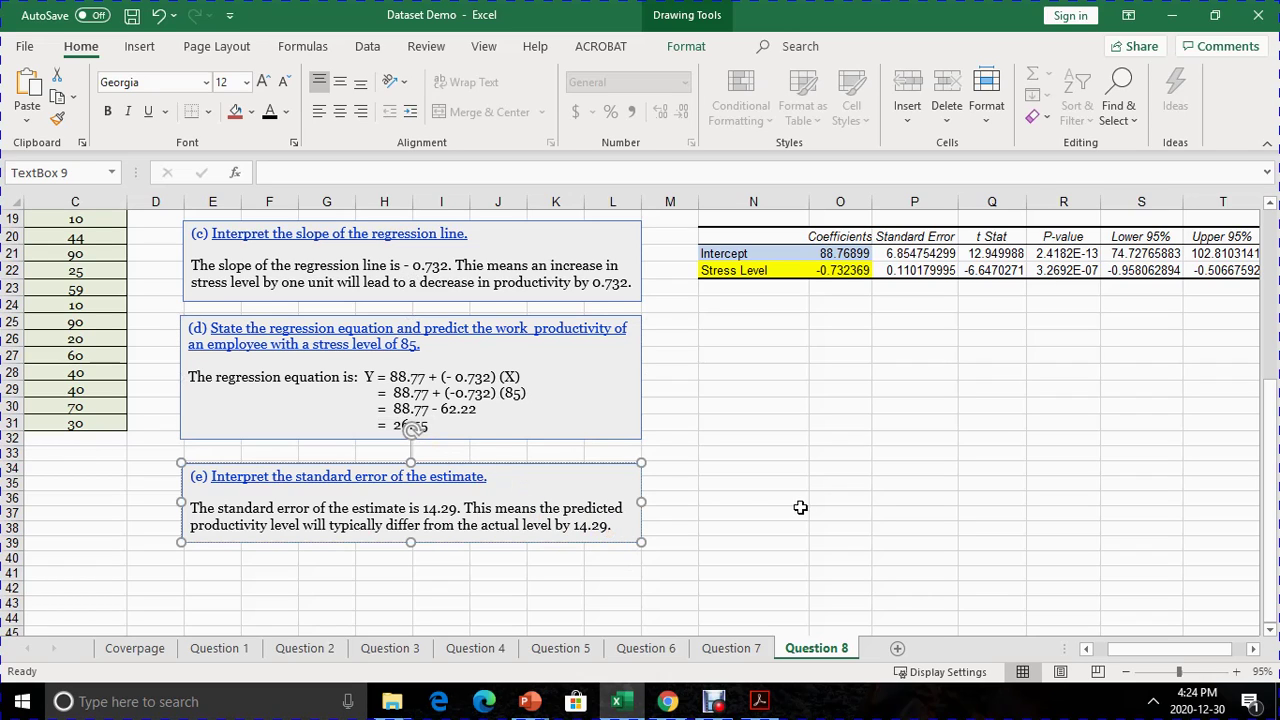
{"action": "left_click", "coordinate": [755, 509]}
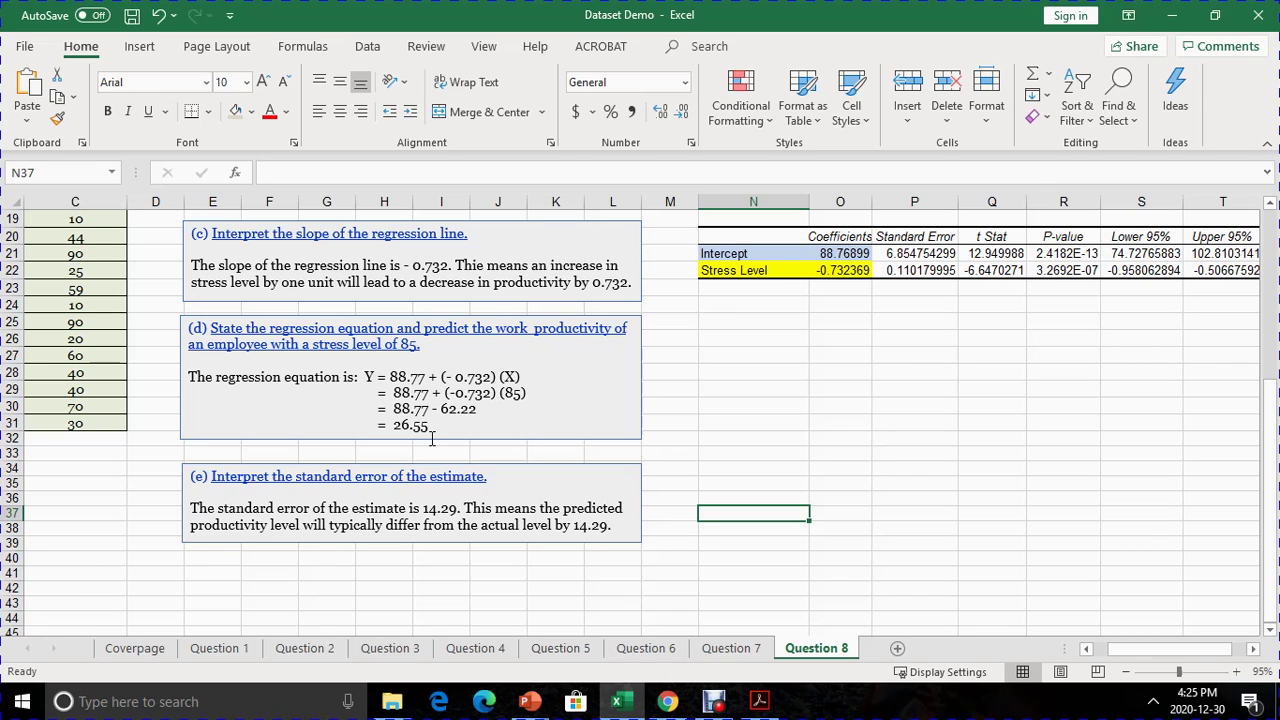
Move the part (f) significance test text box up to row 40, directly beneath the part (e) box
{"action": "scroll", "coordinate": [330, 450], "scroll_direction": "down", "scroll_amount": 3}
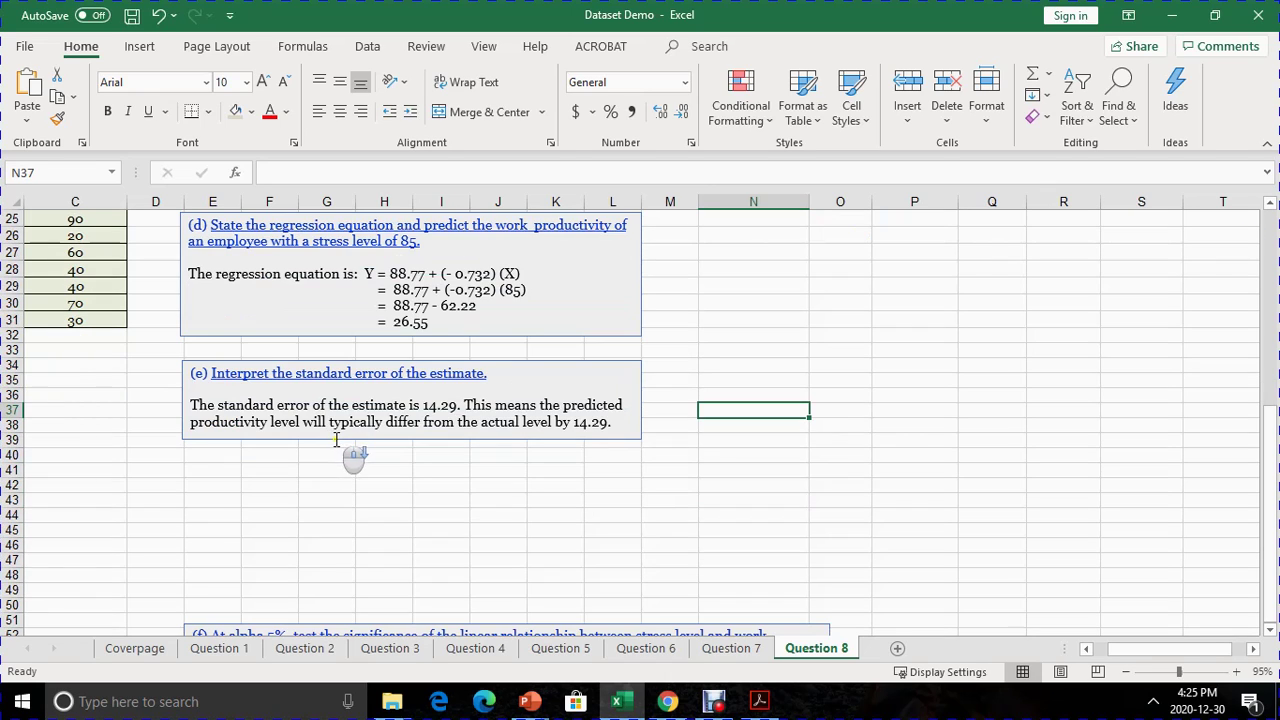
{"action": "scroll", "coordinate": [328, 455], "scroll_direction": "down", "scroll_amount": 6}
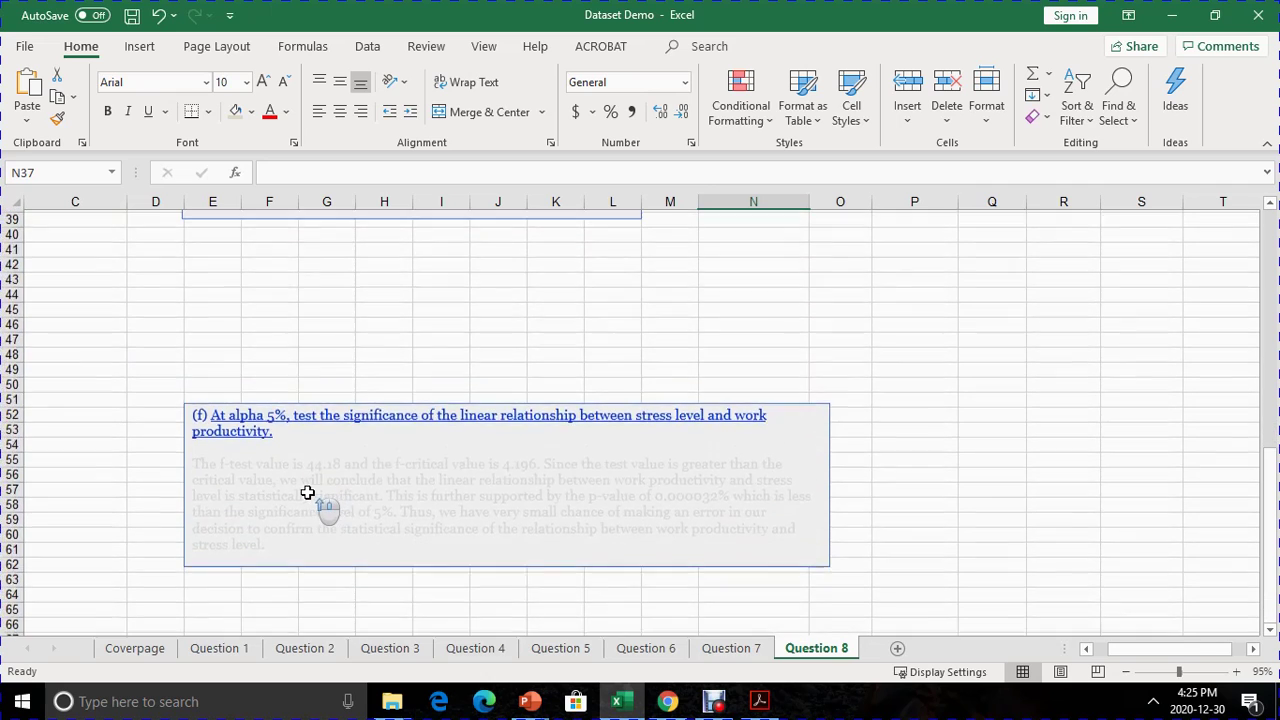
{"action": "scroll", "coordinate": [306, 491], "scroll_direction": "up", "scroll_amount": 5}
{"action": "scroll", "coordinate": [300, 515], "scroll_direction": "down", "scroll_amount": 1}
{"action": "left_click", "coordinate": [270, 537]}
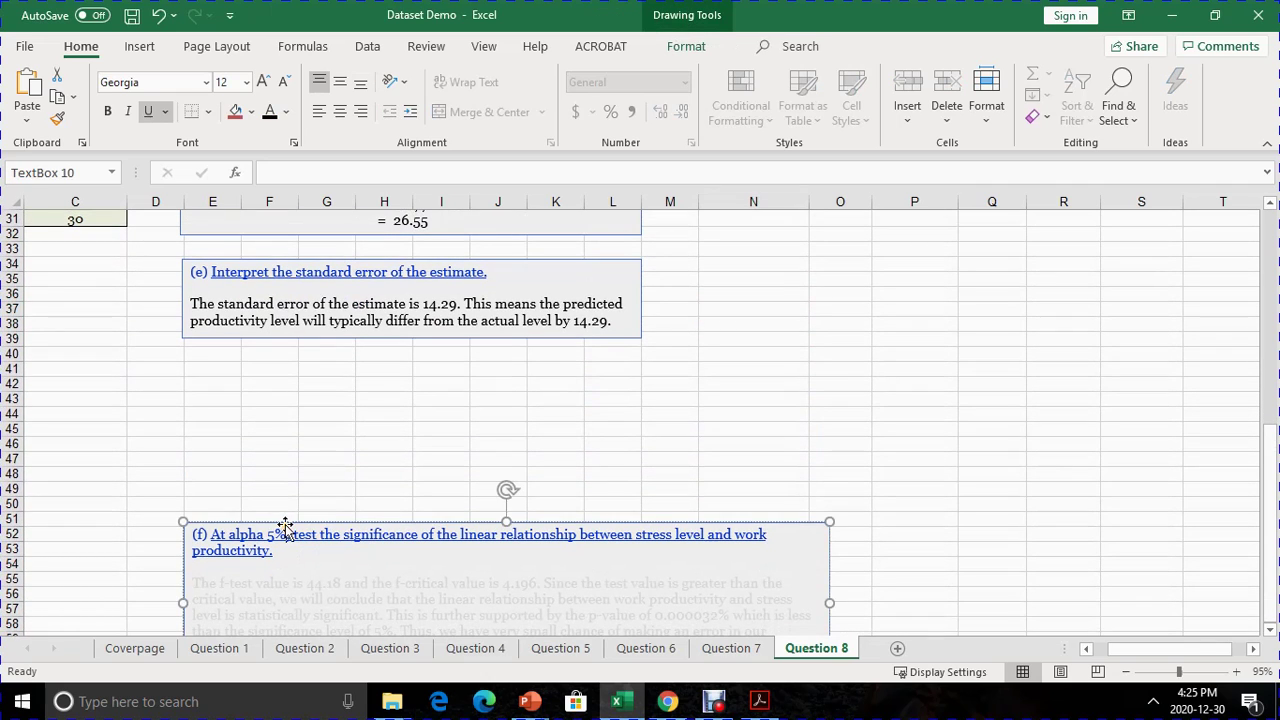
{"action": "left_click_drag", "start_coordinate": [286, 528], "coordinate": [285, 350]}
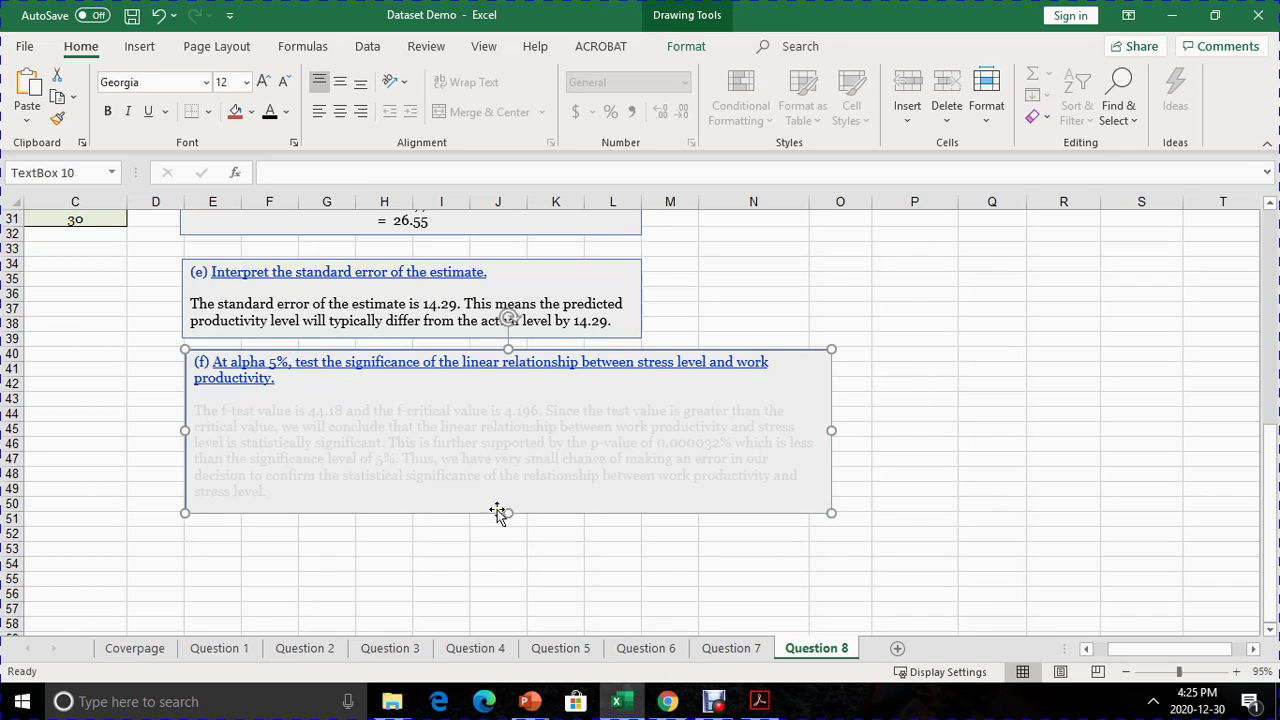
Review the part (f) question on testing significance at alpha 5% alongside the regression output and earlier answers
{"action": "scroll", "coordinate": [365, 537], "scroll_direction": "up", "scroll_amount": 2}
{"action": "scroll", "coordinate": [365, 537], "scroll_direction": "up", "scroll_amount": 1}
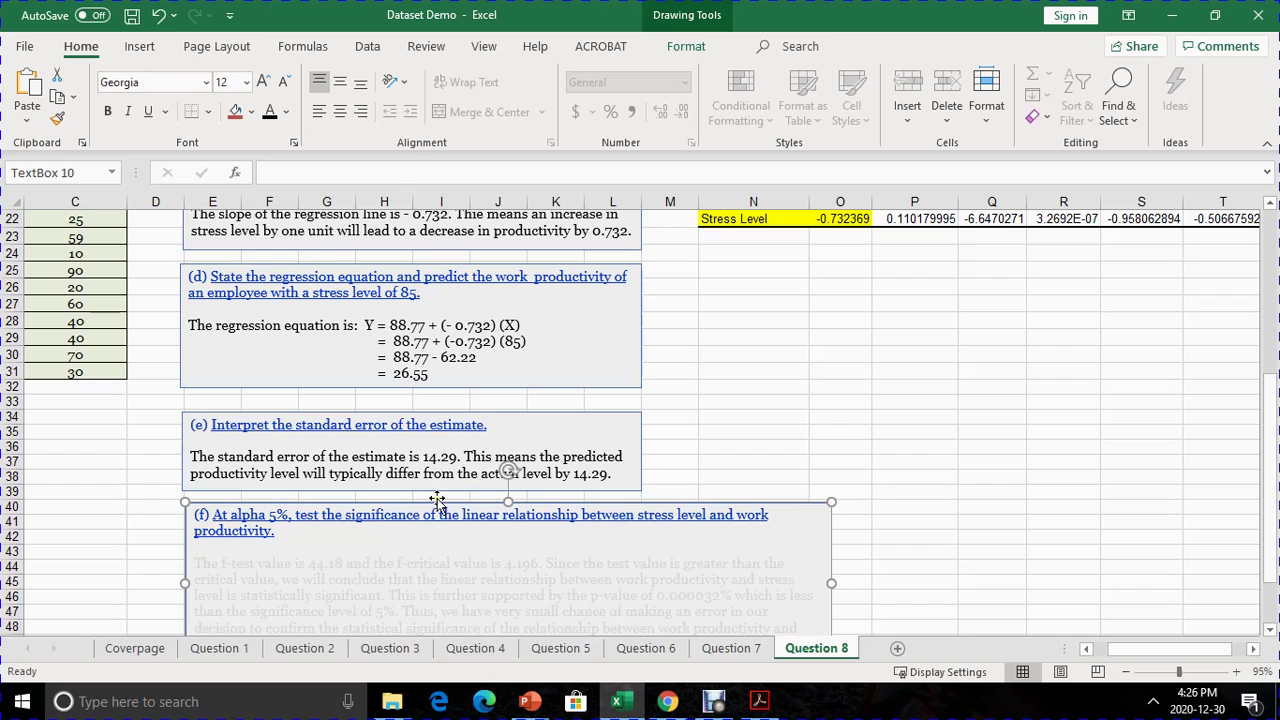
{"action": "scroll", "coordinate": [420, 480], "scroll_direction": "up", "scroll_amount": 7}
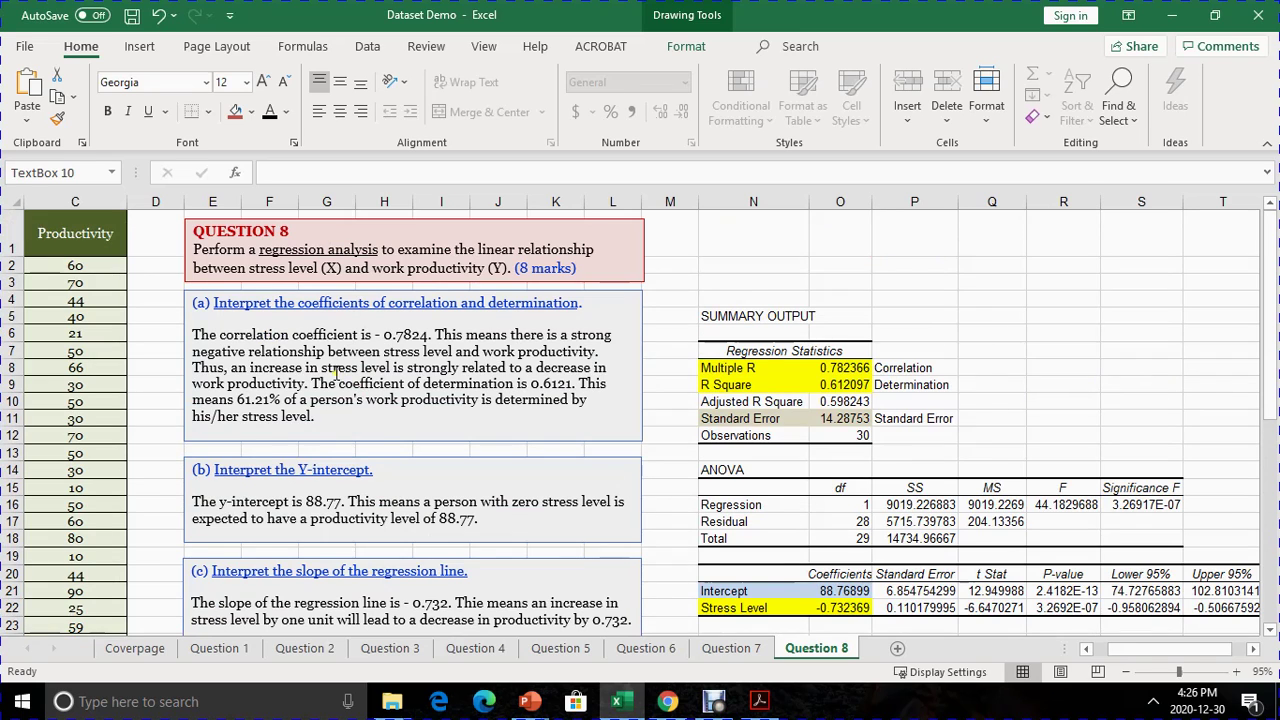
{"action": "scroll", "coordinate": [350, 395], "scroll_direction": "down", "scroll_amount": 8}
{"action": "scroll", "coordinate": [365, 418], "scroll_direction": "down", "scroll_amount": 1}
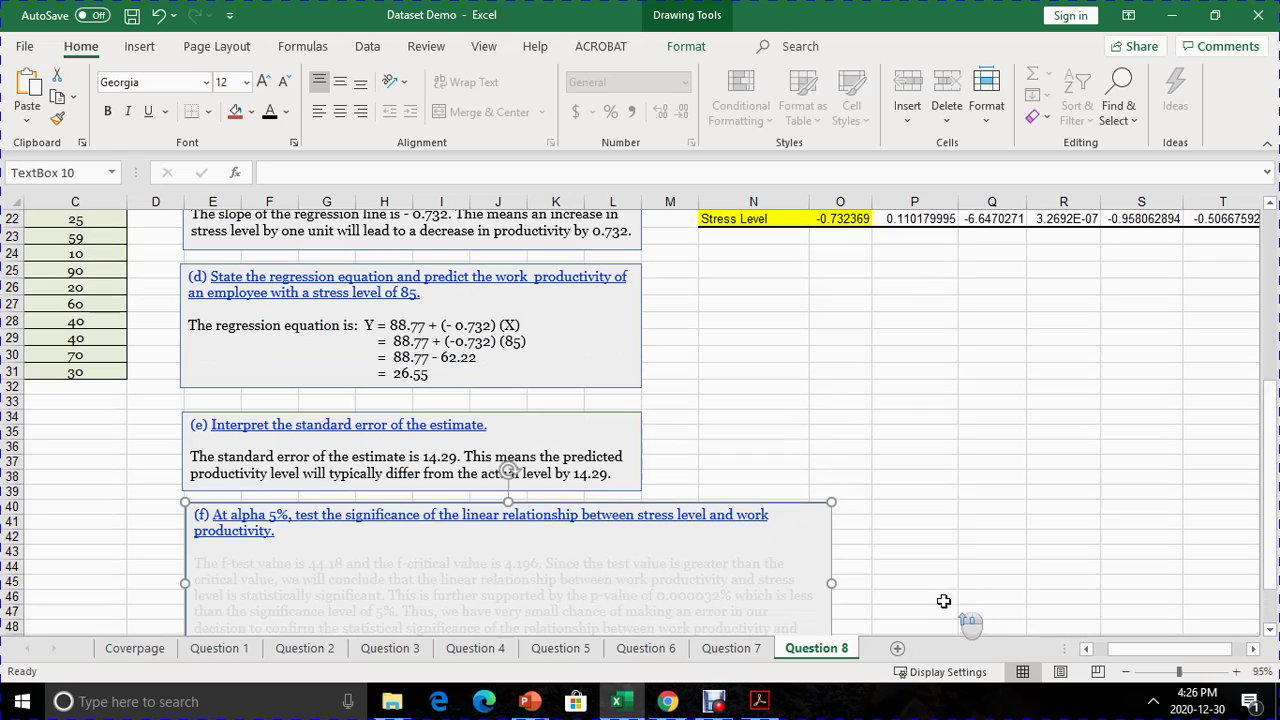
{"action": "scroll", "coordinate": [943, 600], "scroll_direction": "up", "scroll_amount": 2}
{"action": "scroll", "coordinate": [914, 591], "scroll_direction": "up", "scroll_amount": 1}
Highlight the F value in R16 of the ANOVA table with a yellow fill
{"action": "left_click", "coordinate": [914, 545]}
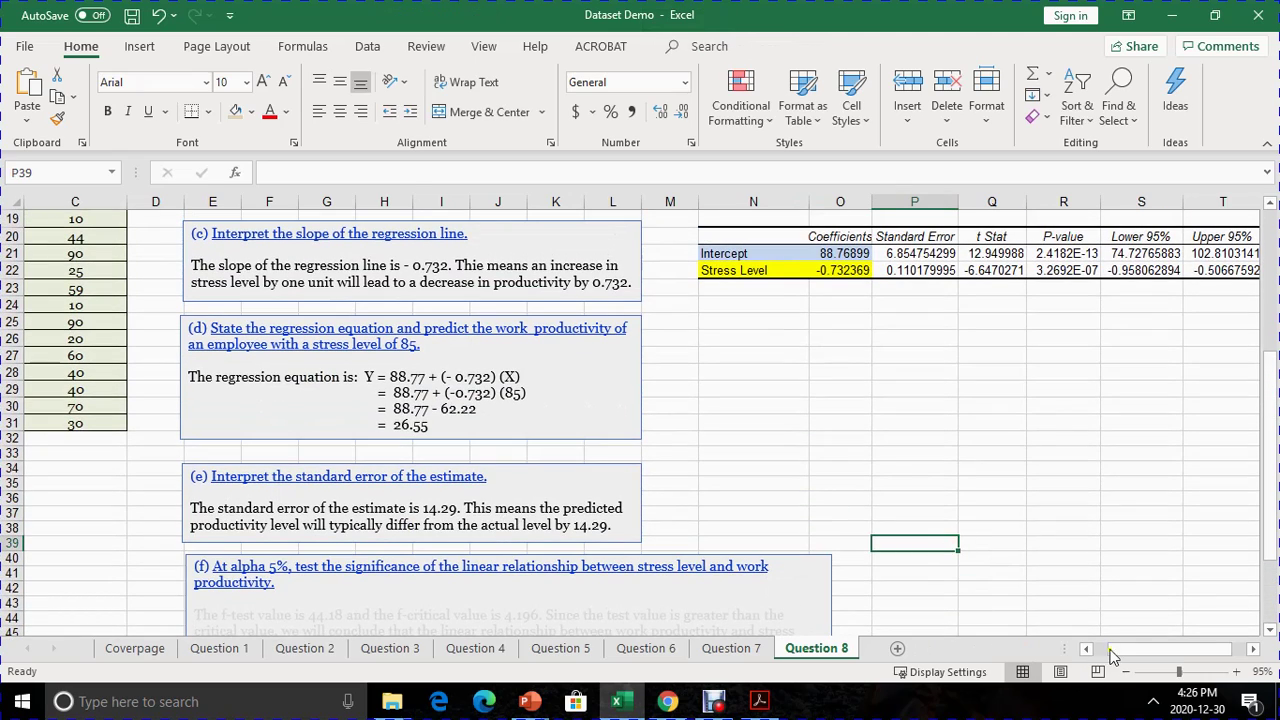
{"action": "left_click_drag", "start_coordinate": [1127, 650], "coordinate": [1136, 650]}
{"action": "scroll", "coordinate": [1060, 585], "scroll_direction": "up", "scroll_amount": 3}
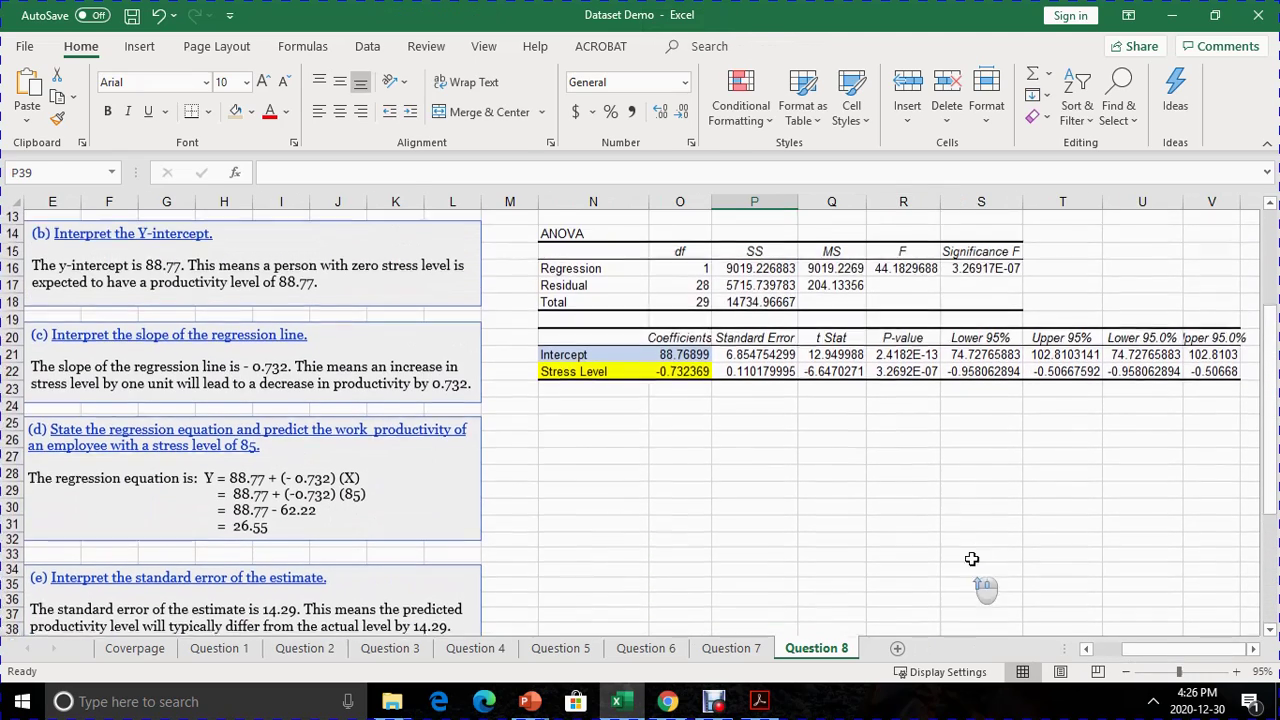
{"action": "left_click", "coordinate": [1135, 650]}
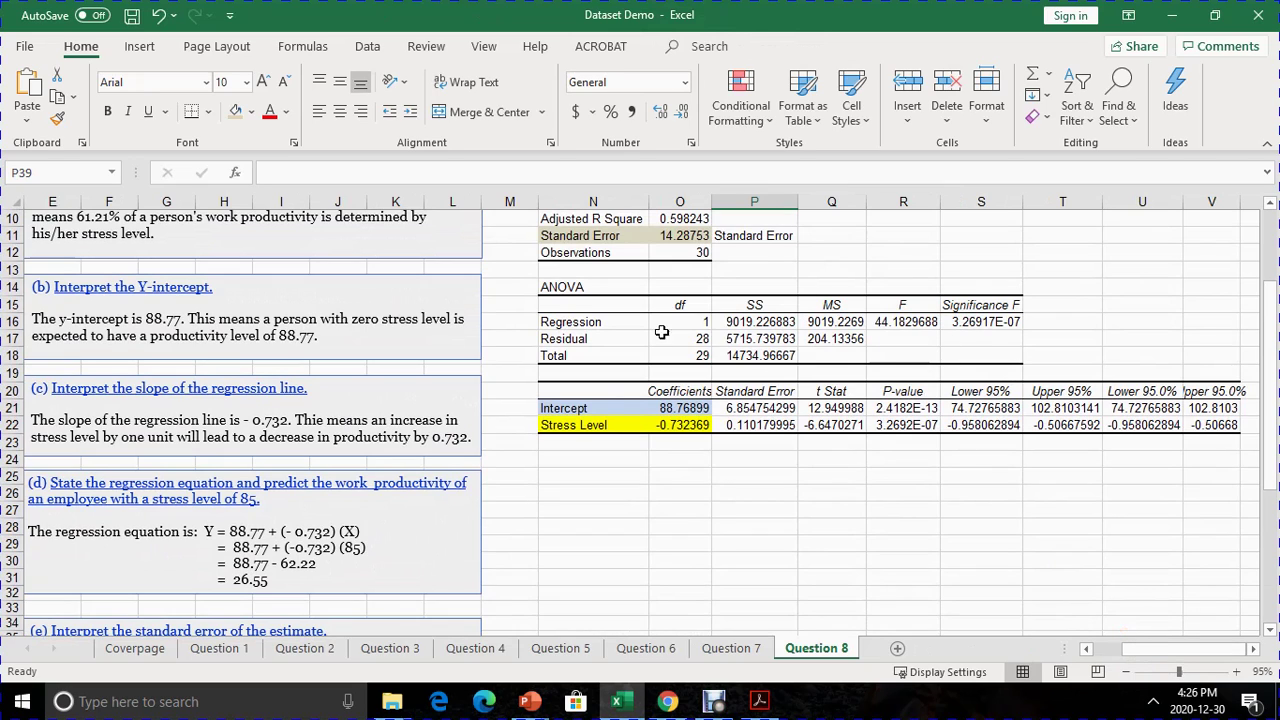
{"action": "left_click", "coordinate": [902, 321]}
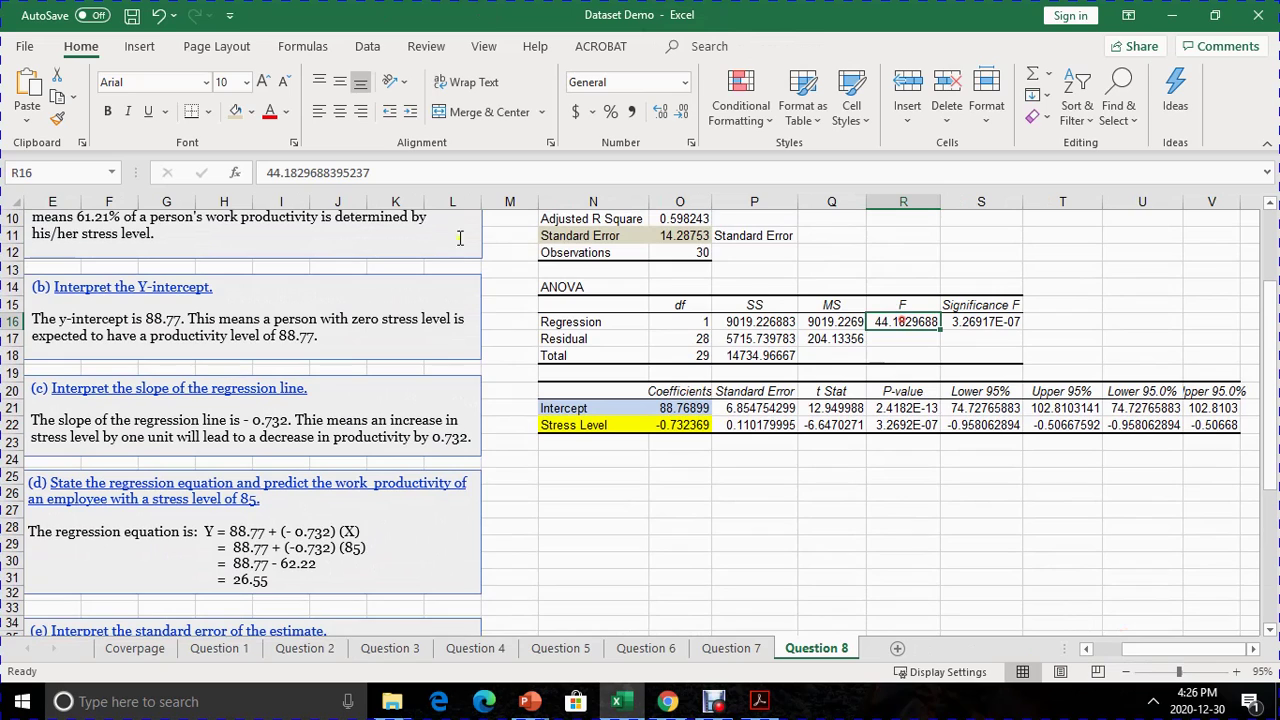
{"action": "left_click", "coordinate": [254, 113]}
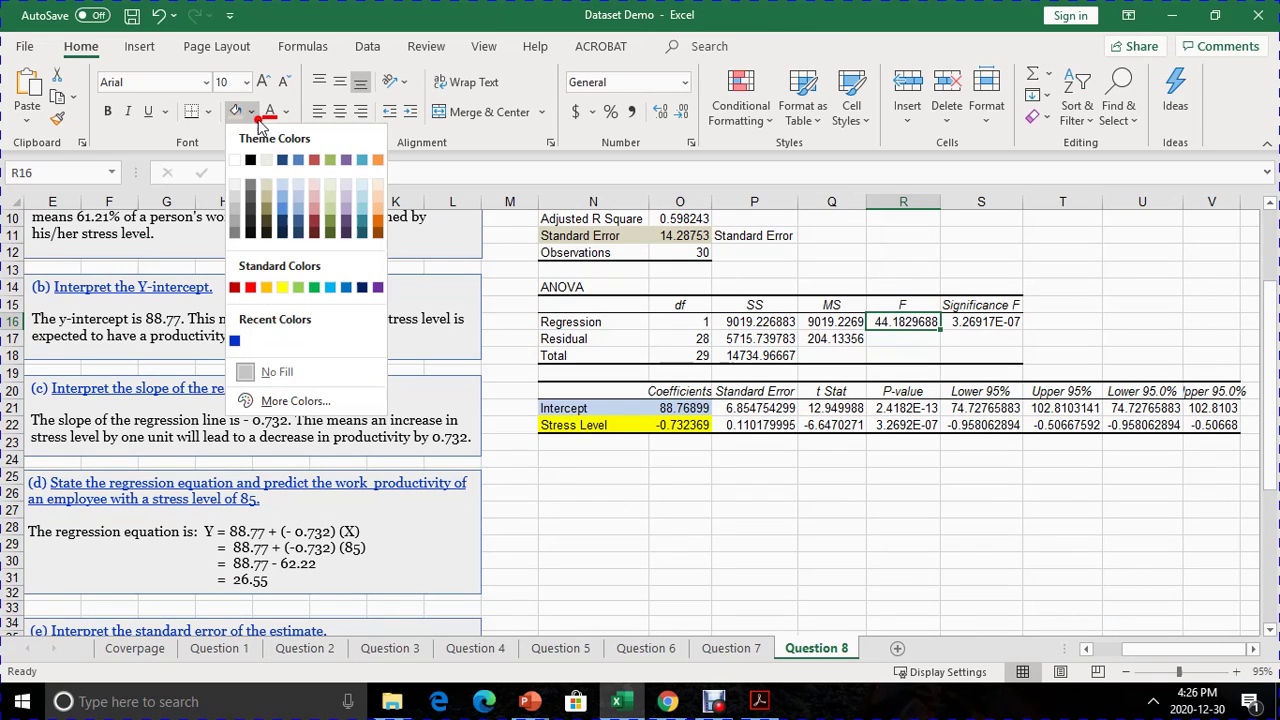
{"action": "left_click", "coordinate": [279, 286]}
{"action": "left_click", "coordinate": [904, 360]}
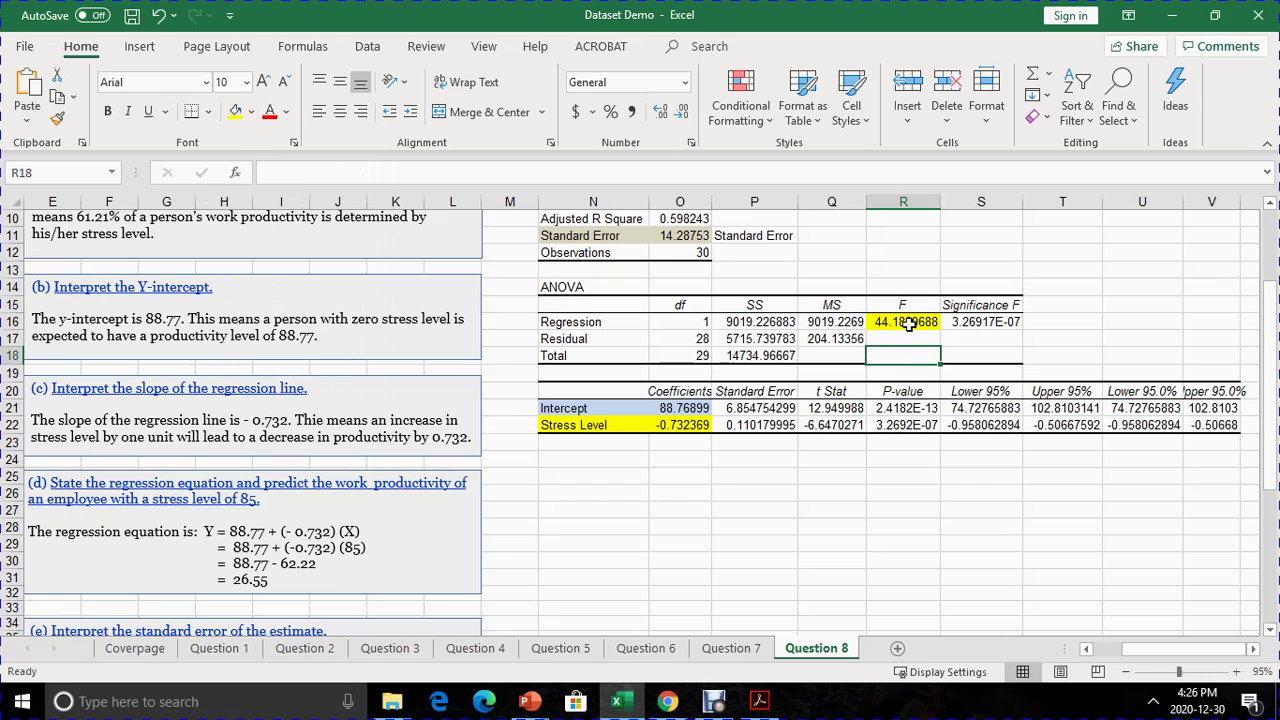
Enter the label "Test Value" in R14, above the F column of the ANOVA table
{"action": "left_click", "coordinate": [903, 284]}
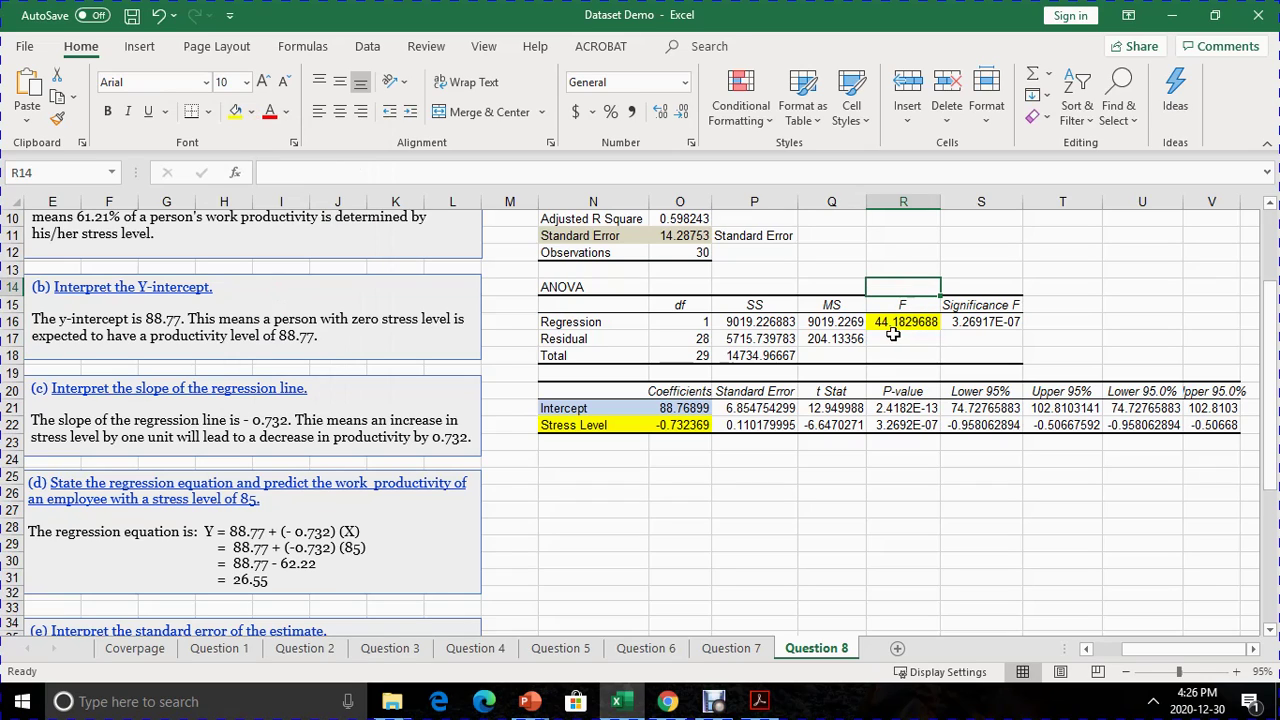
{"action": "left_click", "coordinate": [896, 325]}
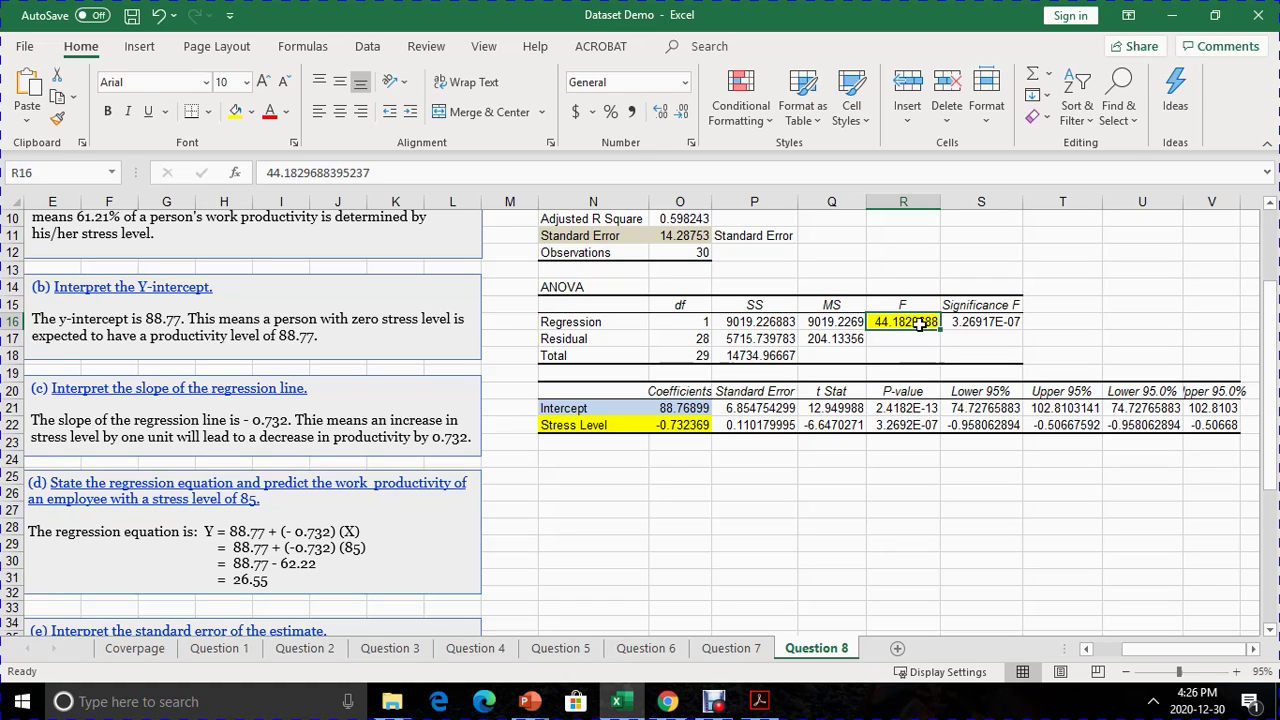
{"action": "left_click", "coordinate": [901, 285]}
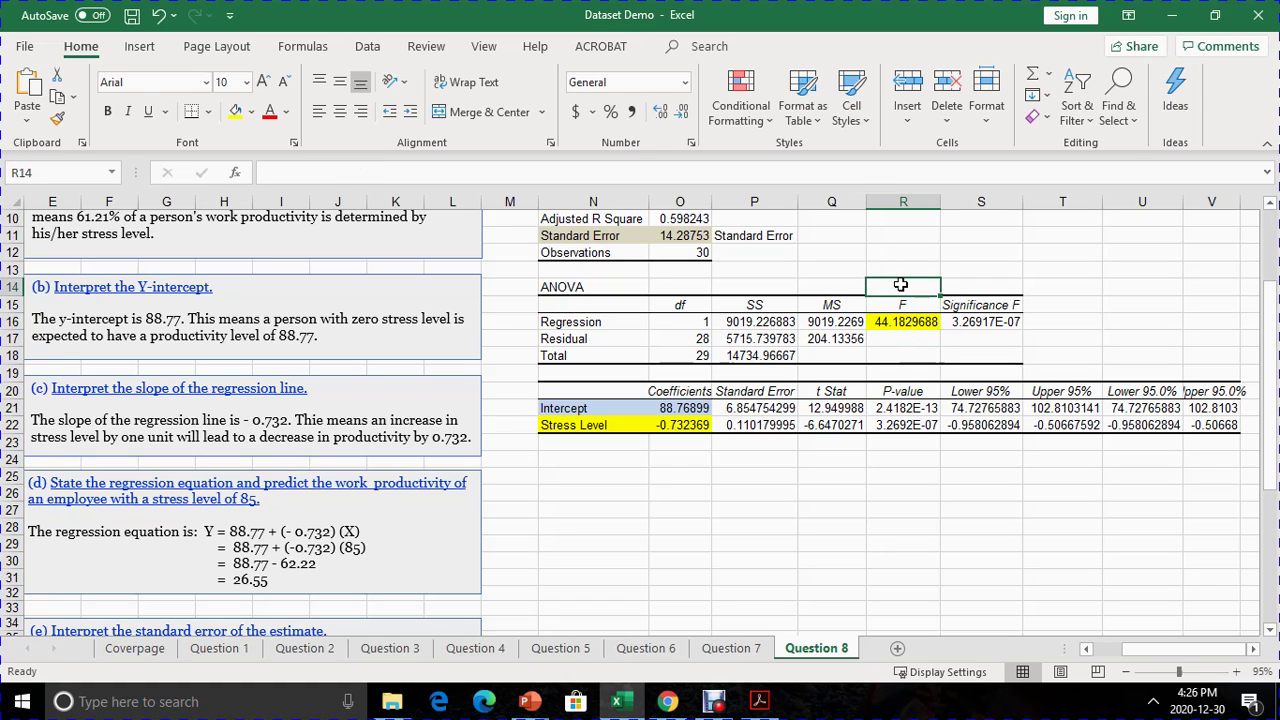
{"action": "type", "text": "Test Value"}
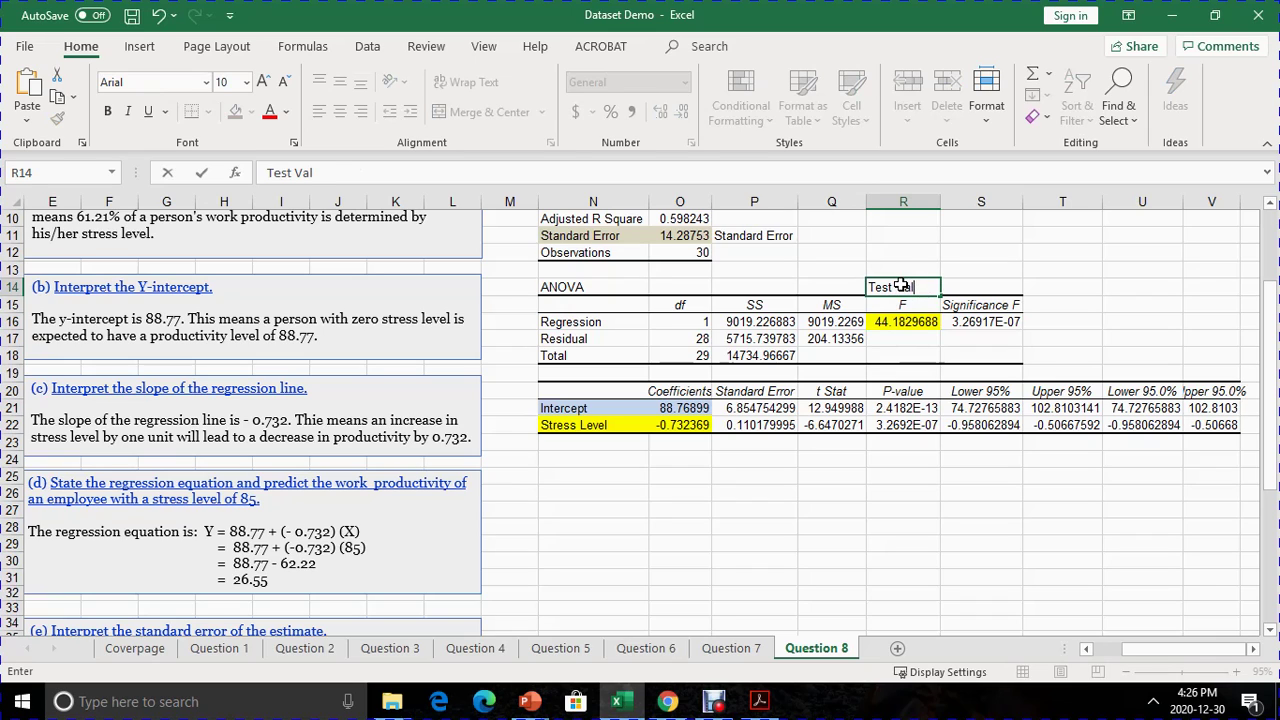
{"action": "left_click", "coordinate": [903, 339]}
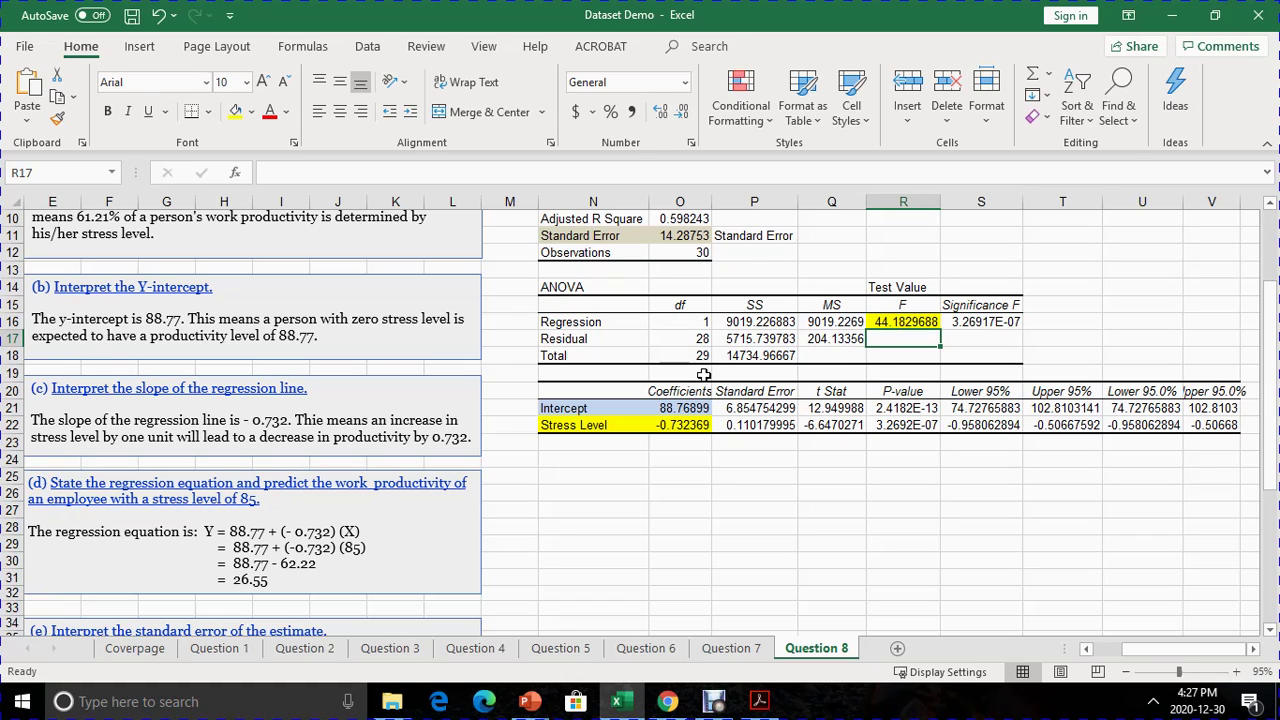
Highlight the regression and residual degrees of freedom in O16:O17 with a light blue fill
{"action": "left_click", "coordinate": [687, 322]}
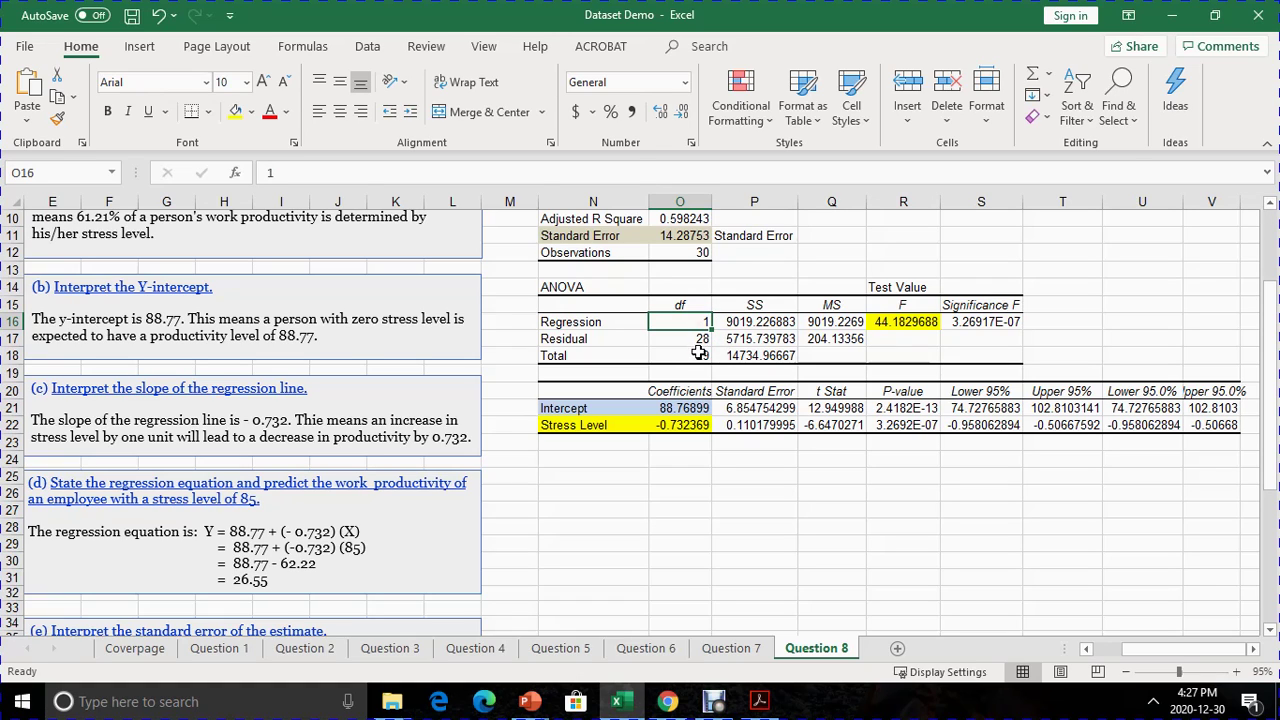
{"action": "left_click", "coordinate": [676, 341]}
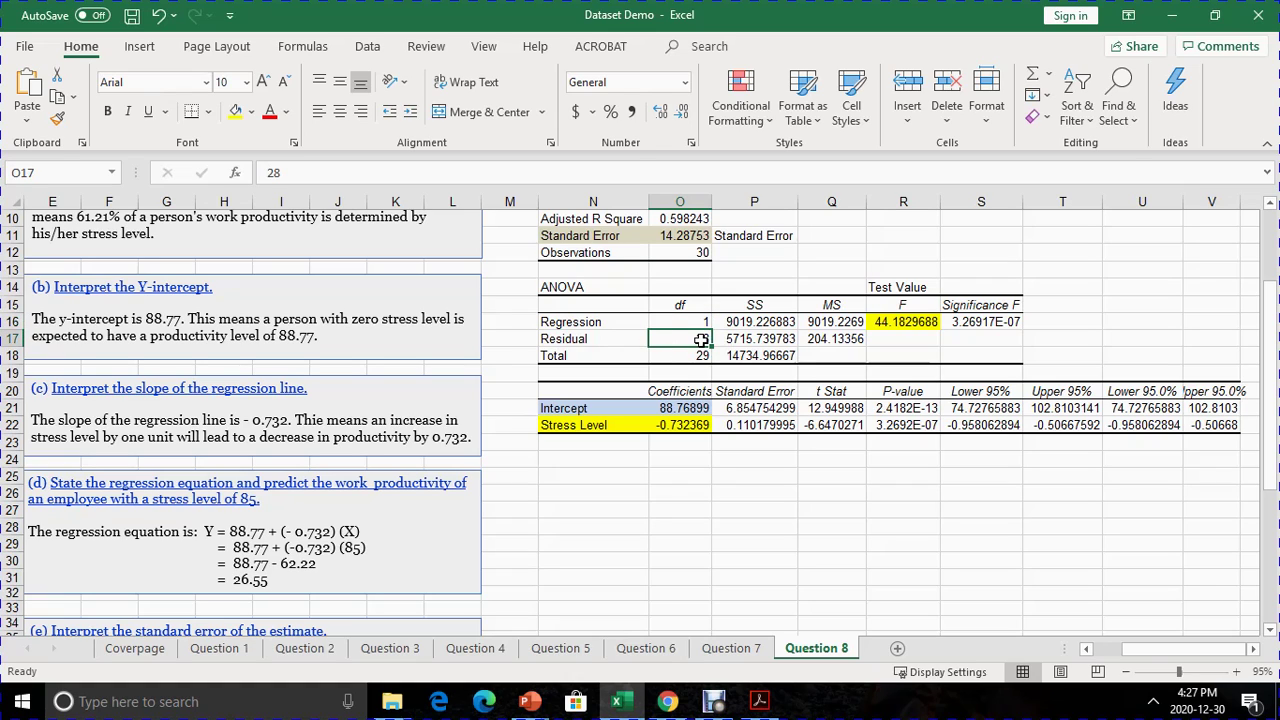
{"action": "left_click_drag", "start_coordinate": [690, 322], "coordinate": [697, 336]}
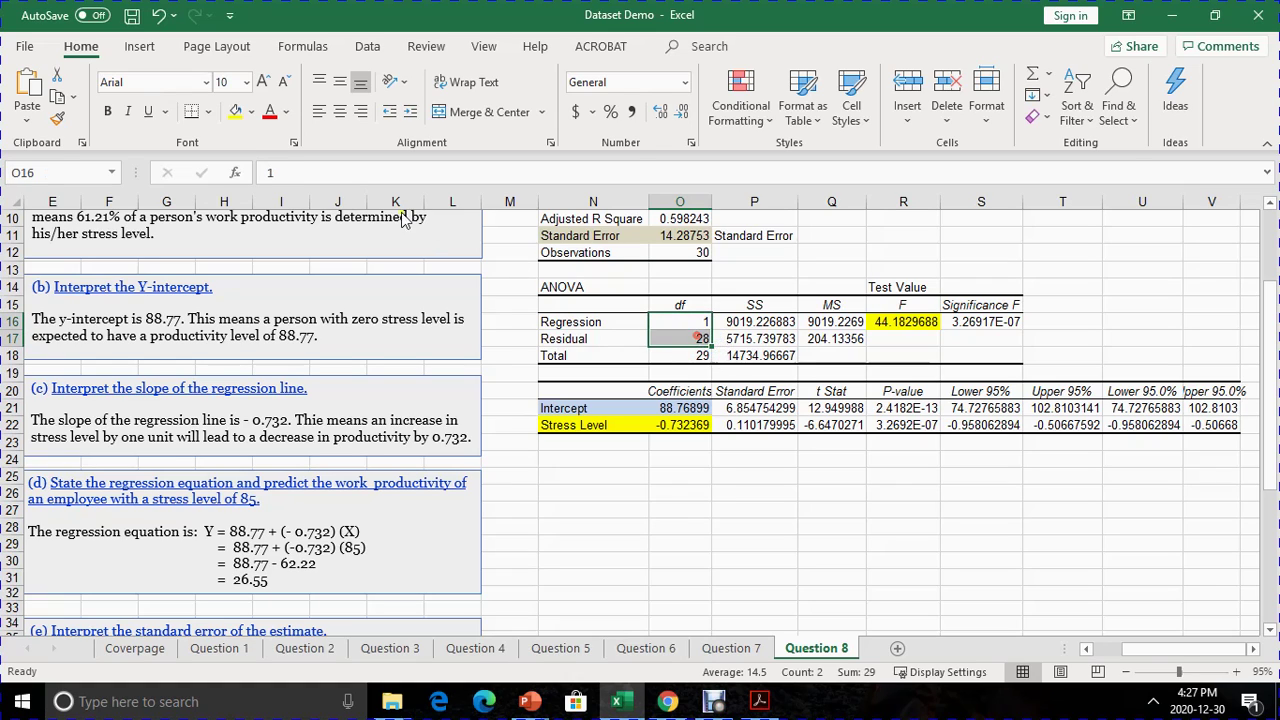
{"action": "left_click", "coordinate": [257, 112]}
{"action": "left_click", "coordinate": [277, 204]}
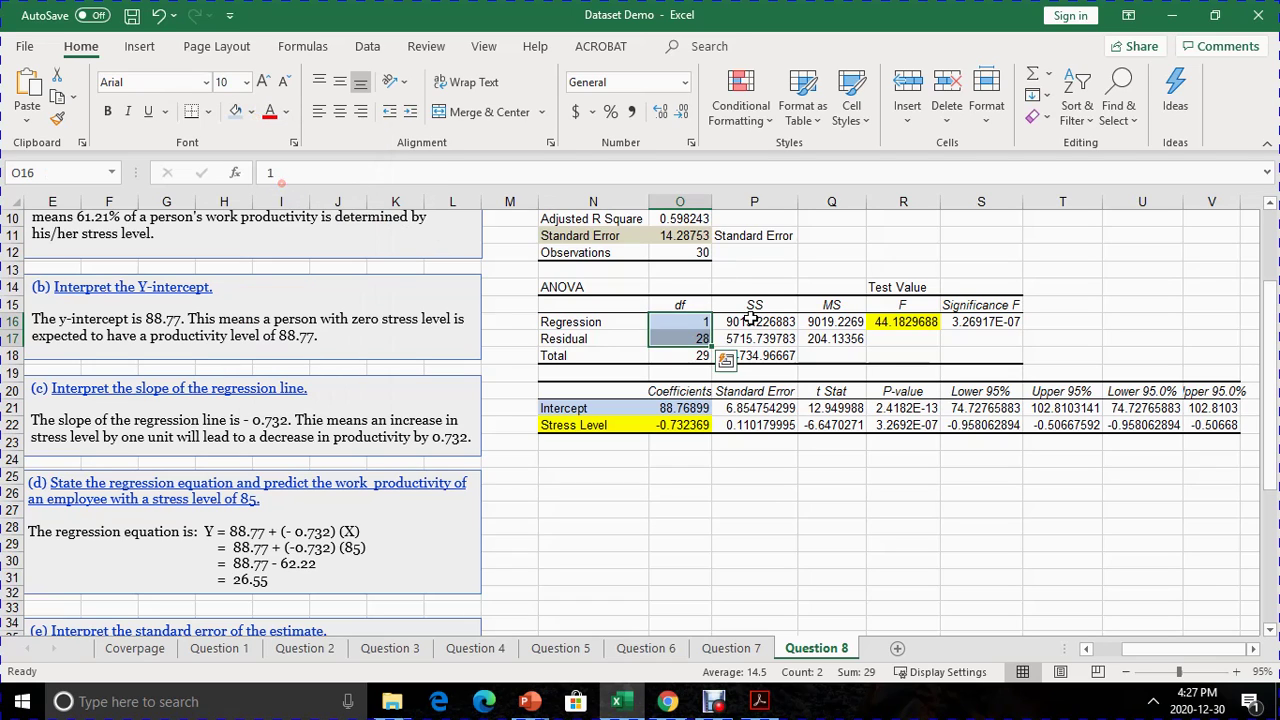
{"action": "left_click", "coordinate": [768, 492]}
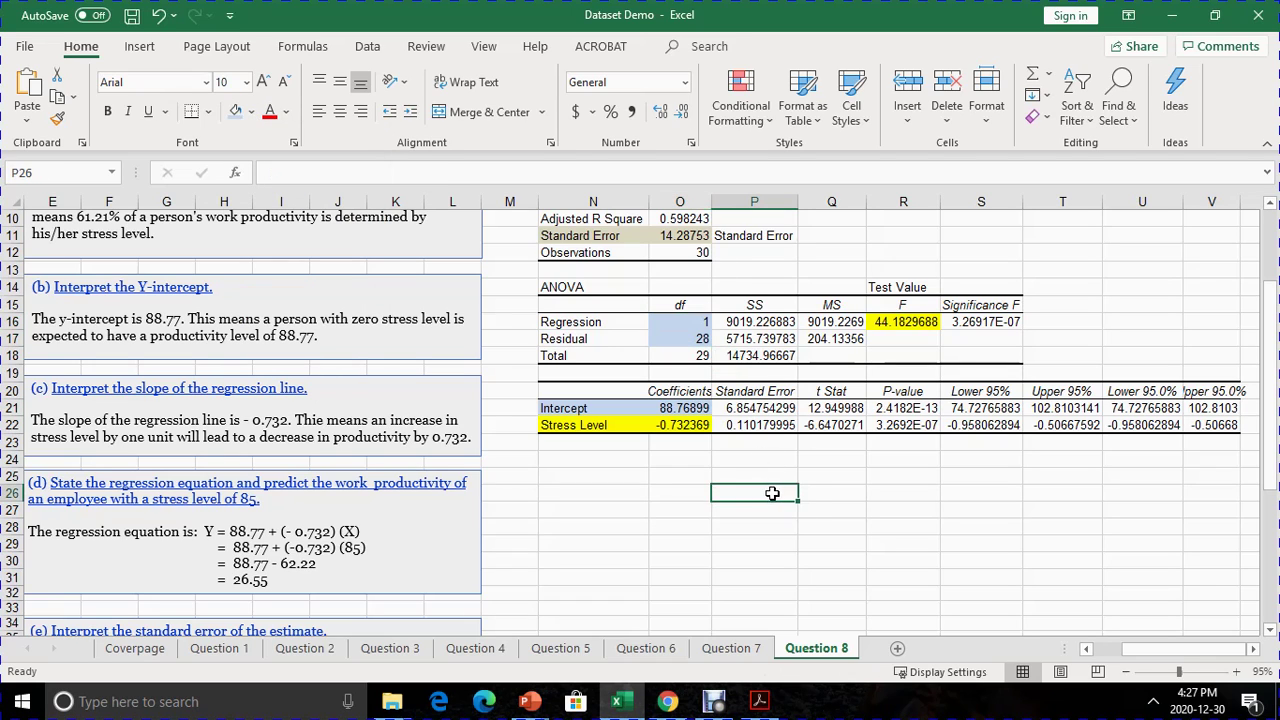
Examine the regression and residual degrees of freedom in O16 and O17 for finding the F critical value
{"action": "left_click", "coordinate": [680, 325]}
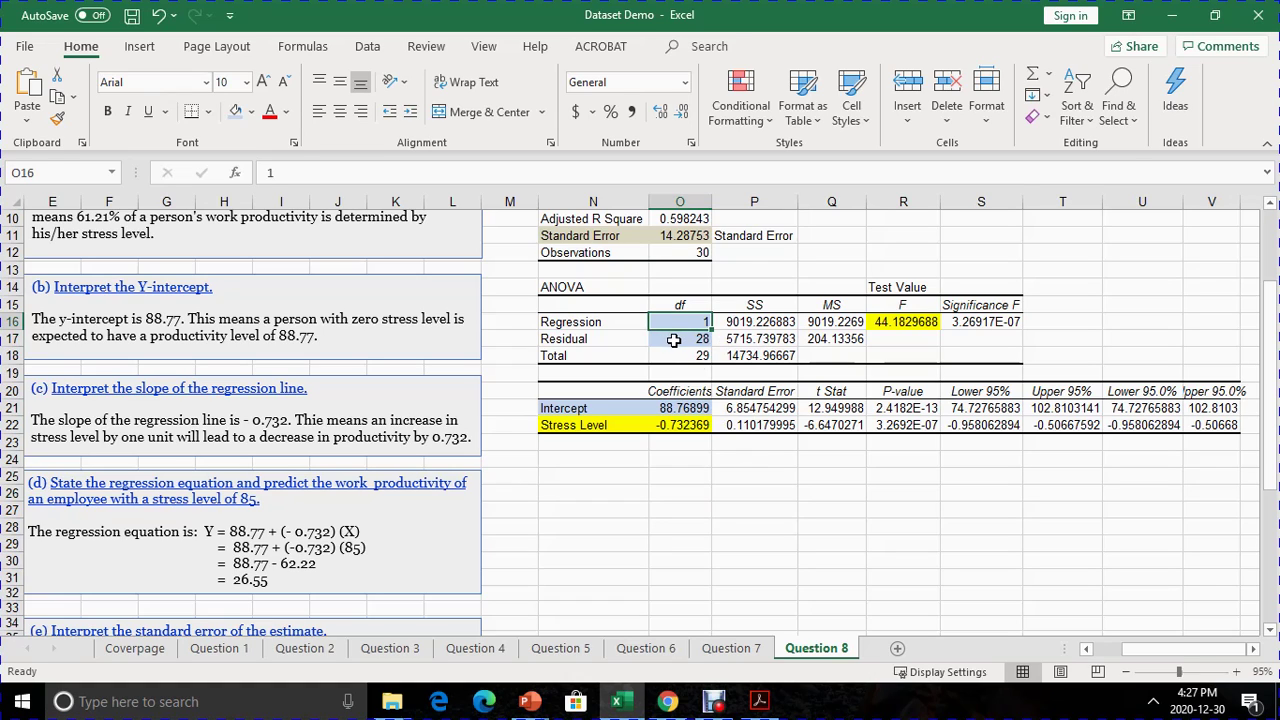
{"action": "left_click", "coordinate": [675, 341]}
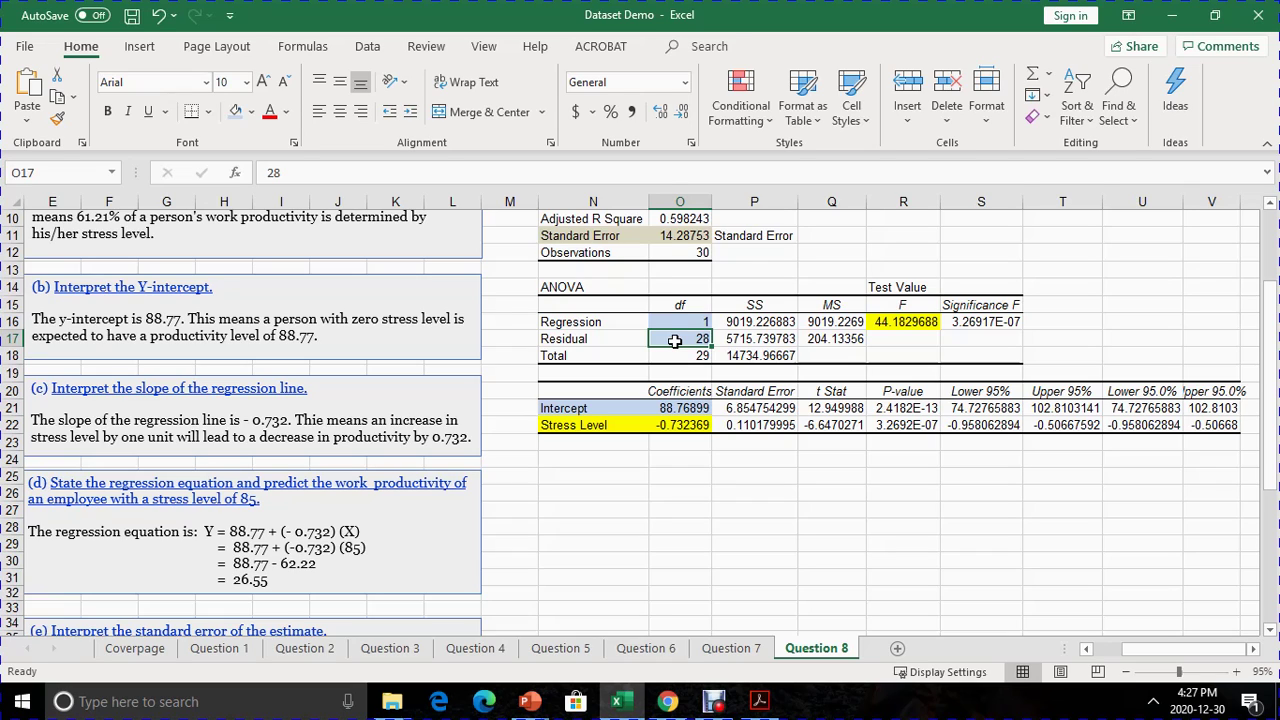
{"action": "left_click", "coordinate": [691, 322]}
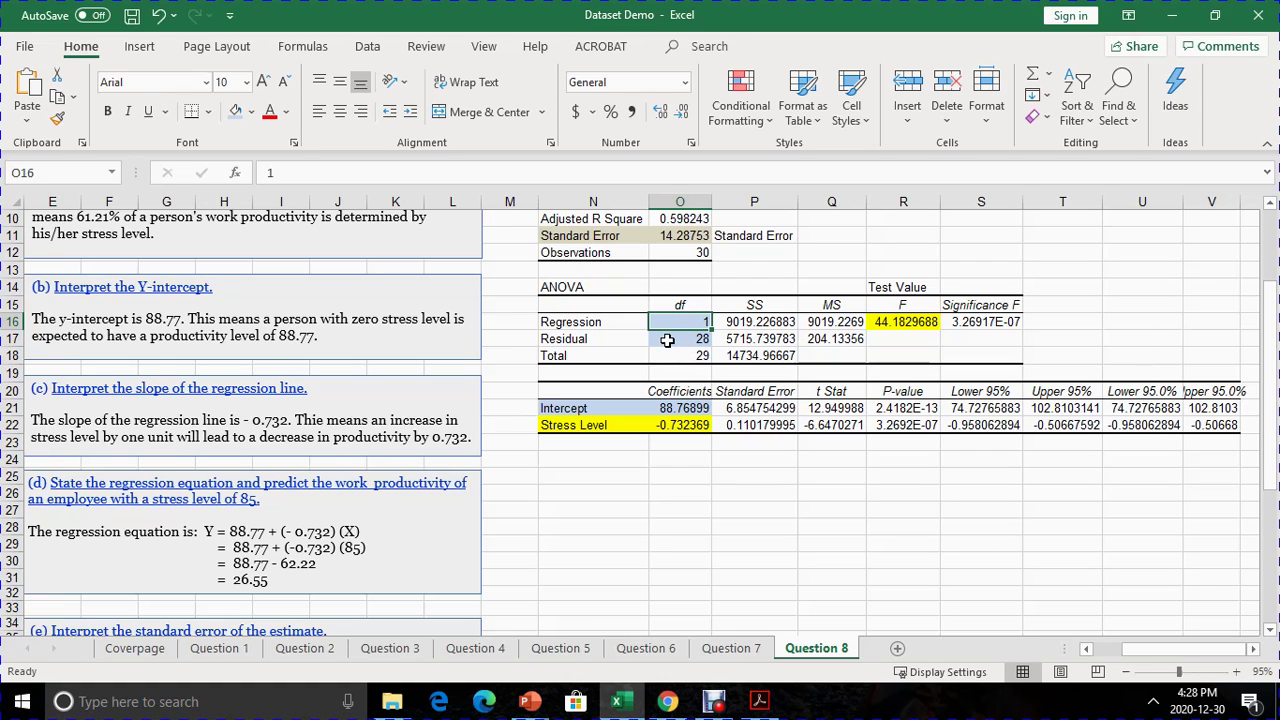
{"action": "key", "text": "Return"}
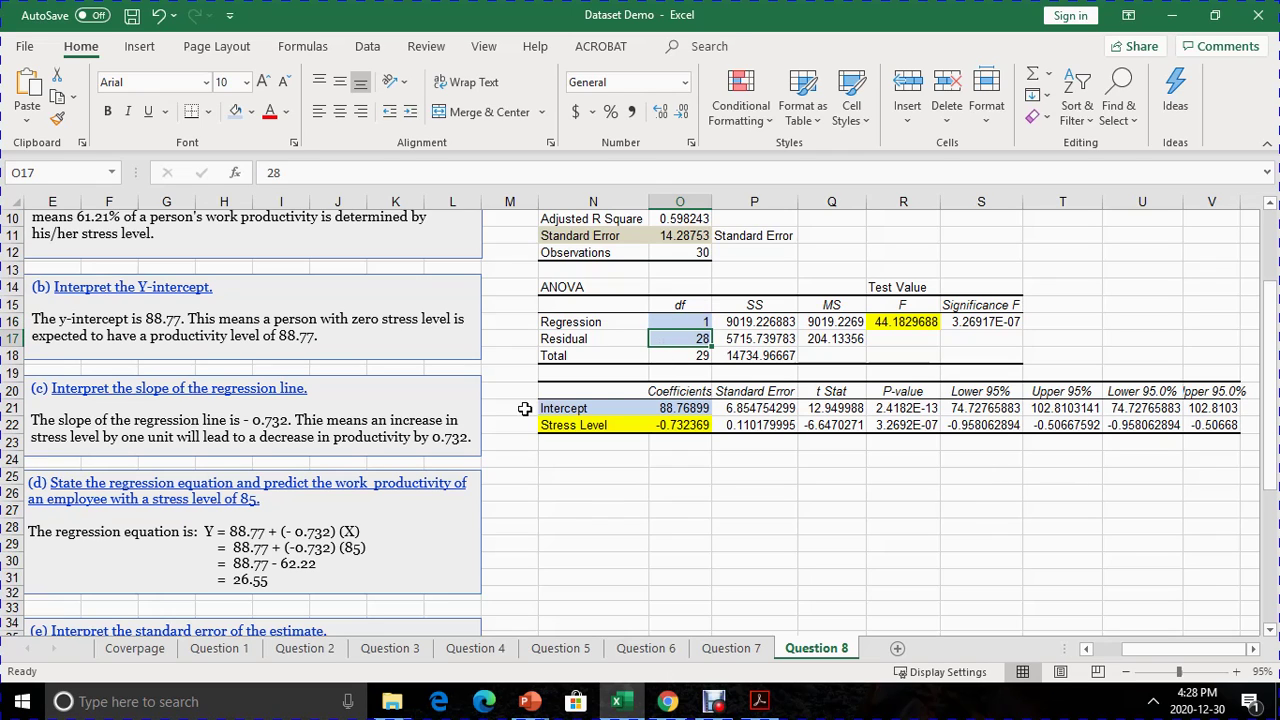
Change the faded answer text under part (f), on the significance of the linear relationship, to black
{"action": "left_click_drag", "start_coordinate": [1135, 648], "coordinate": [1105, 648]}
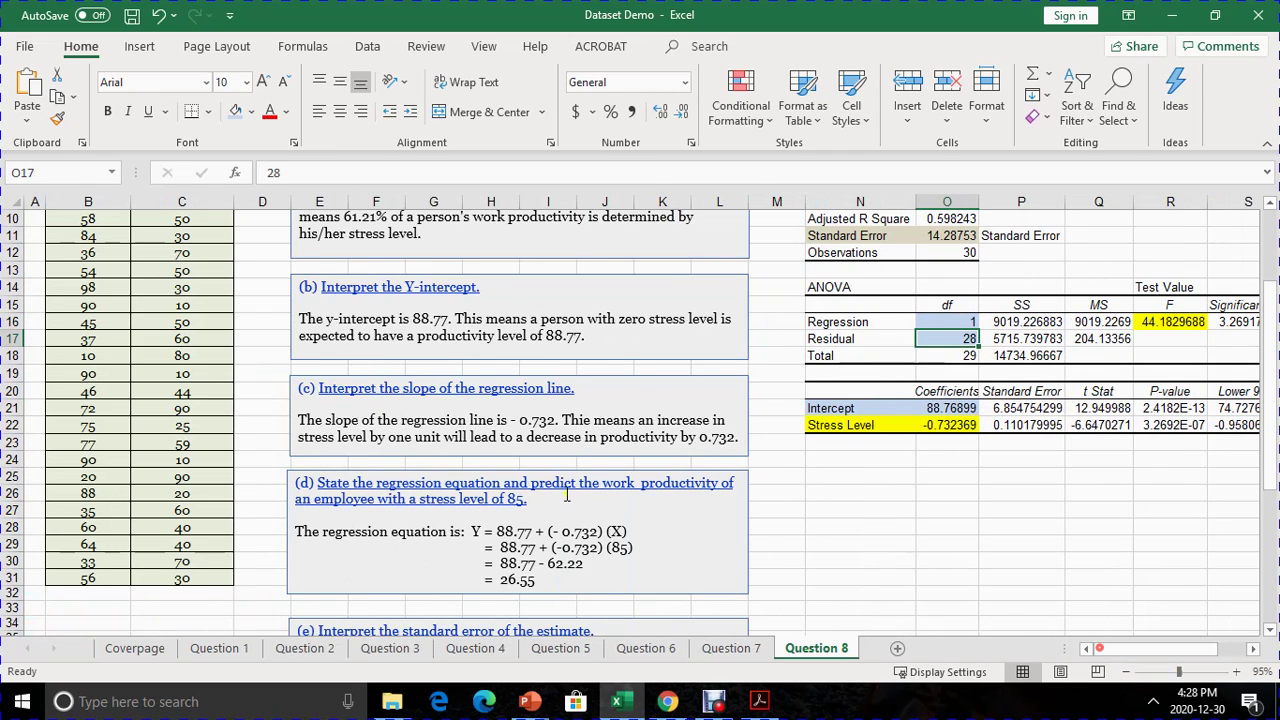
{"action": "scroll", "coordinate": [548, 512], "scroll_direction": "down", "scroll_amount": 4}
{"action": "scroll", "coordinate": [548, 512], "scroll_direction": "down", "scroll_amount": 2}
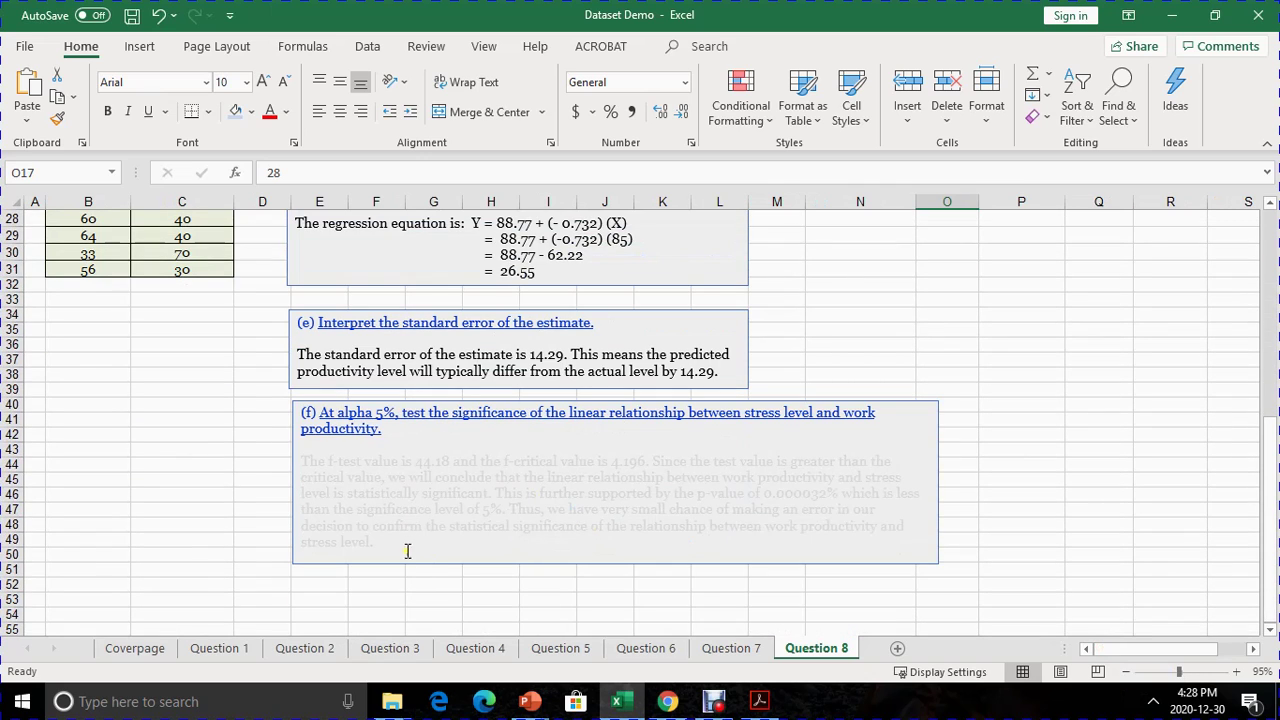
{"action": "left_click", "coordinate": [368, 541]}
{"action": "mouse_move", "coordinate": [368, 541]}
{"action": "left_mouse_down"}
{"action": "mouse_move", "coordinate": [323, 509]}
{"action": "mouse_move", "coordinate": [305, 462]}
{"action": "left_mouse_up"}
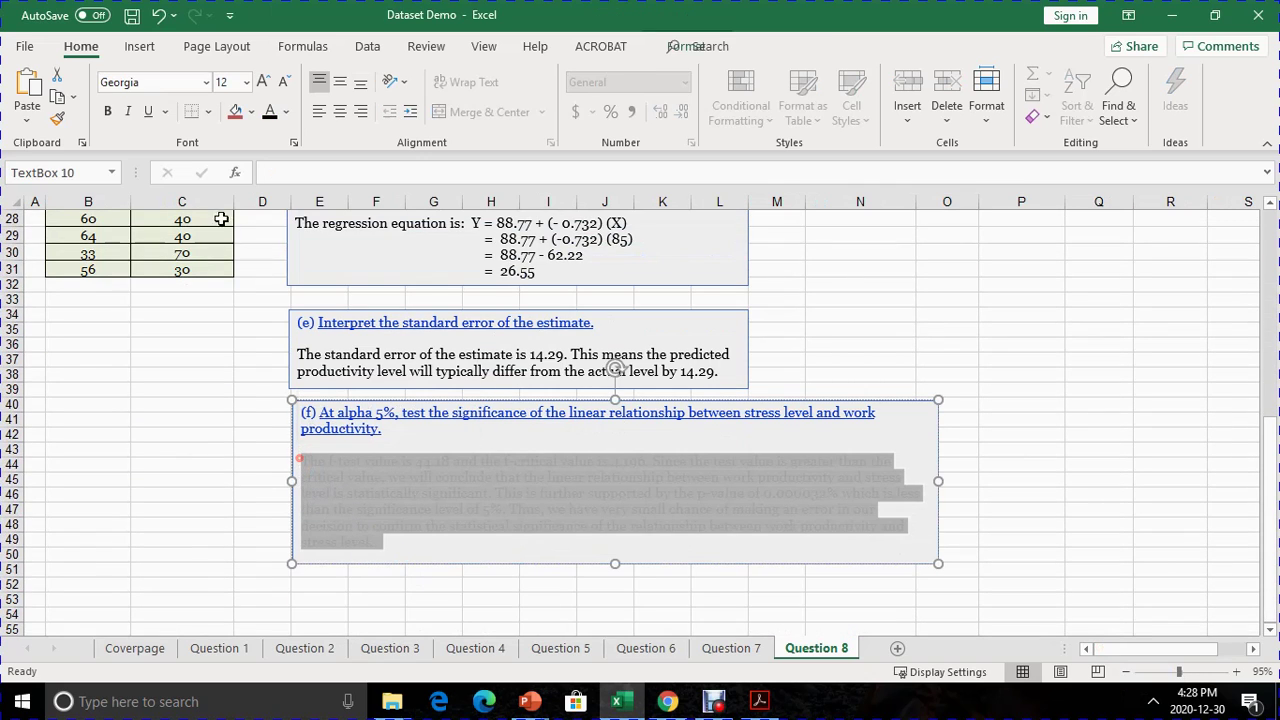
{"action": "left_click", "coordinate": [271, 113]}
{"action": "left_click", "coordinate": [447, 546]}
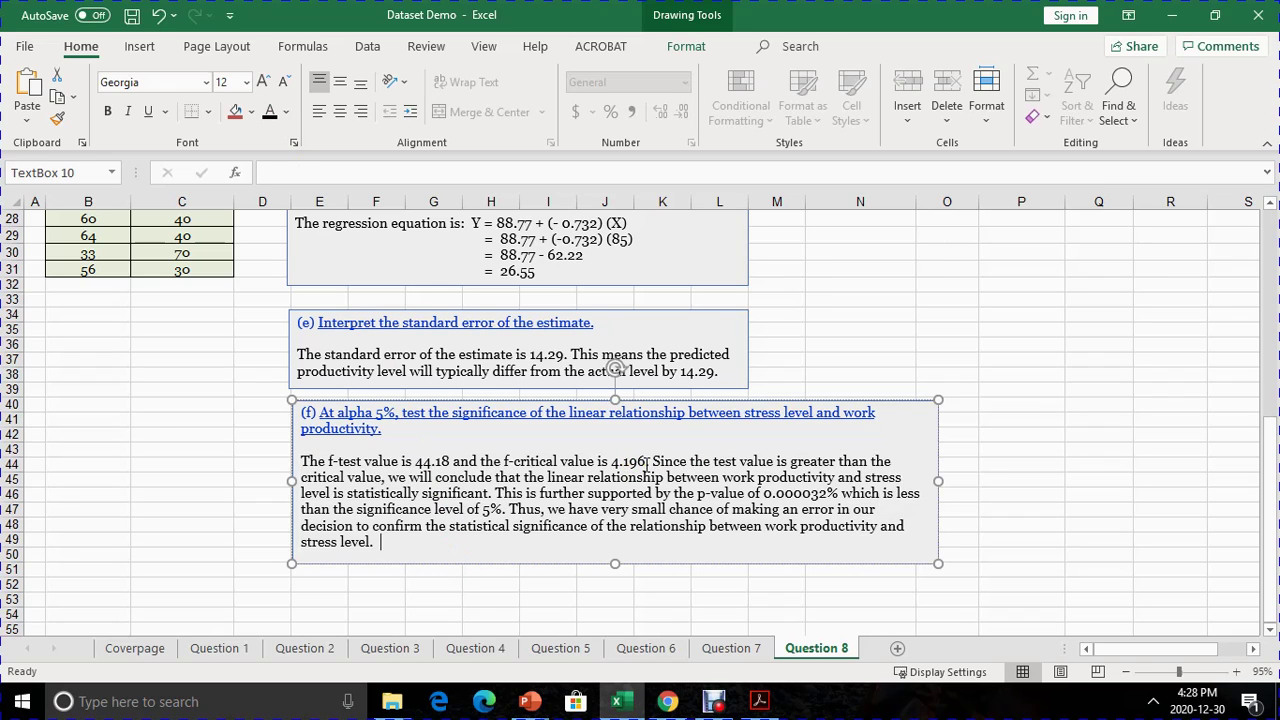
{"action": "scroll", "coordinate": [646, 462], "scroll_direction": "up", "scroll_amount": 1}
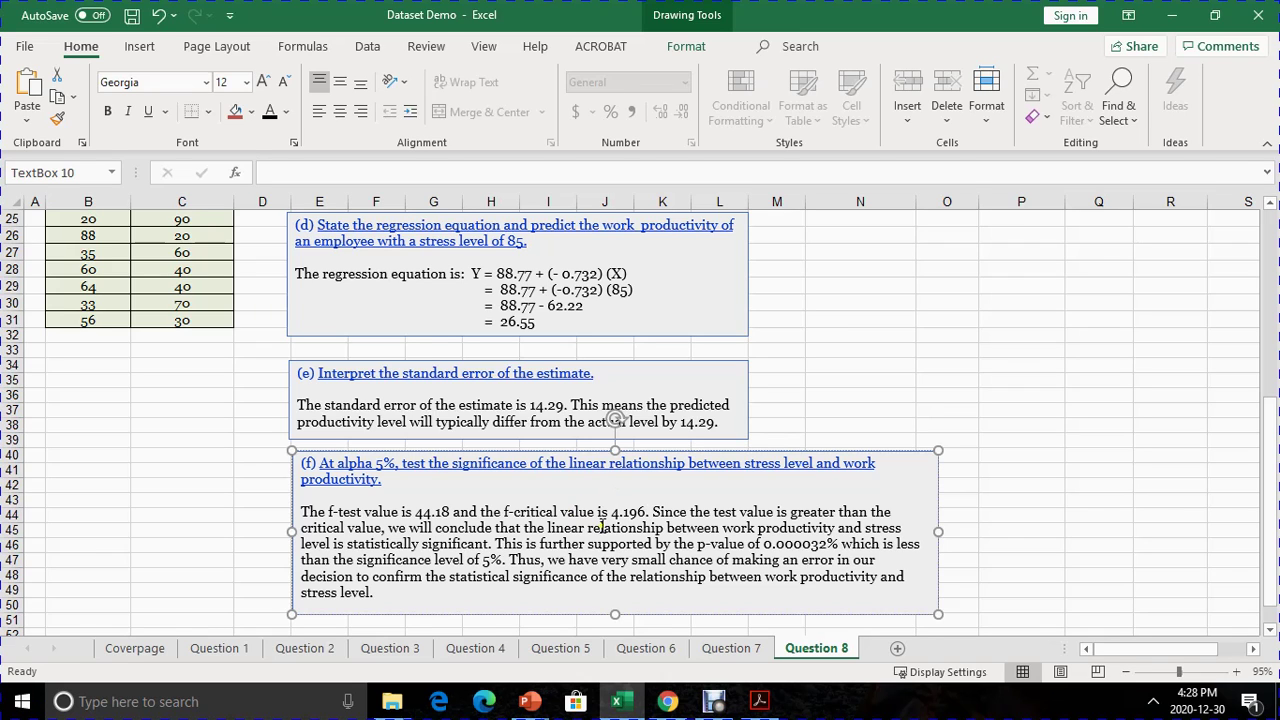
{"action": "scroll", "coordinate": [432, 510], "scroll_direction": "up", "scroll_amount": 1}
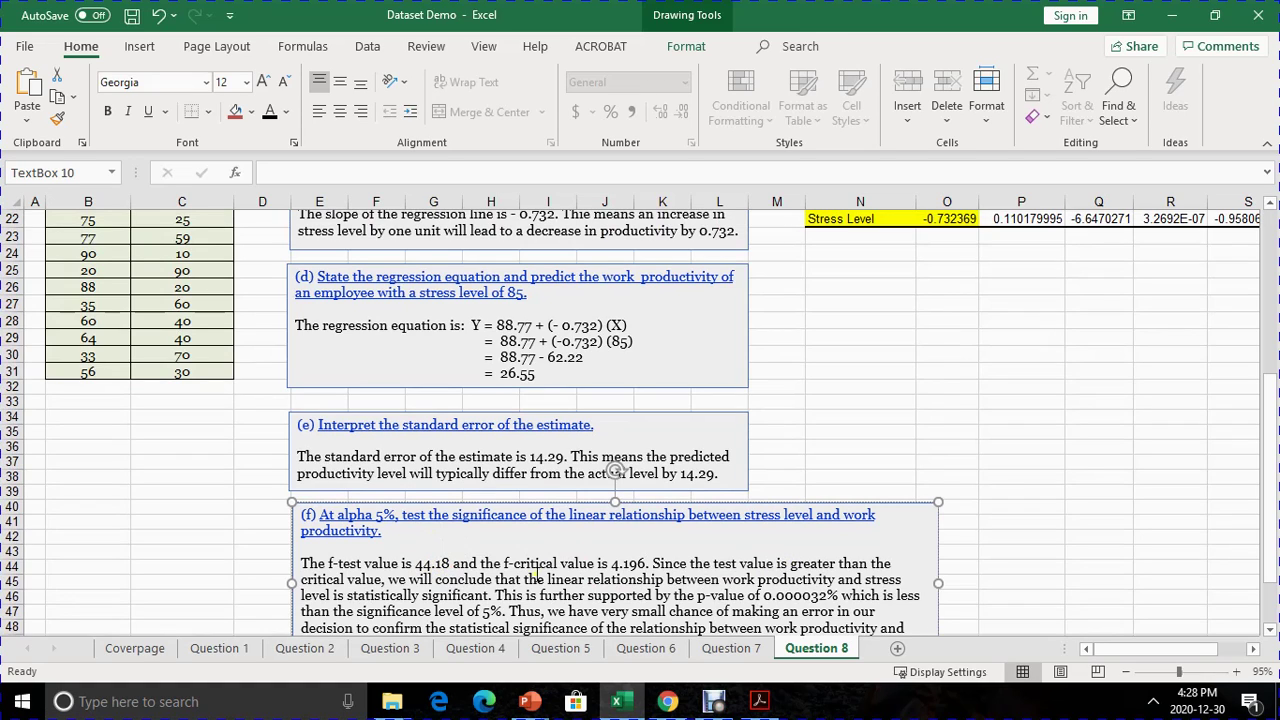
{"action": "scroll", "coordinate": [443, 530], "scroll_direction": "down", "scroll_amount": 1}
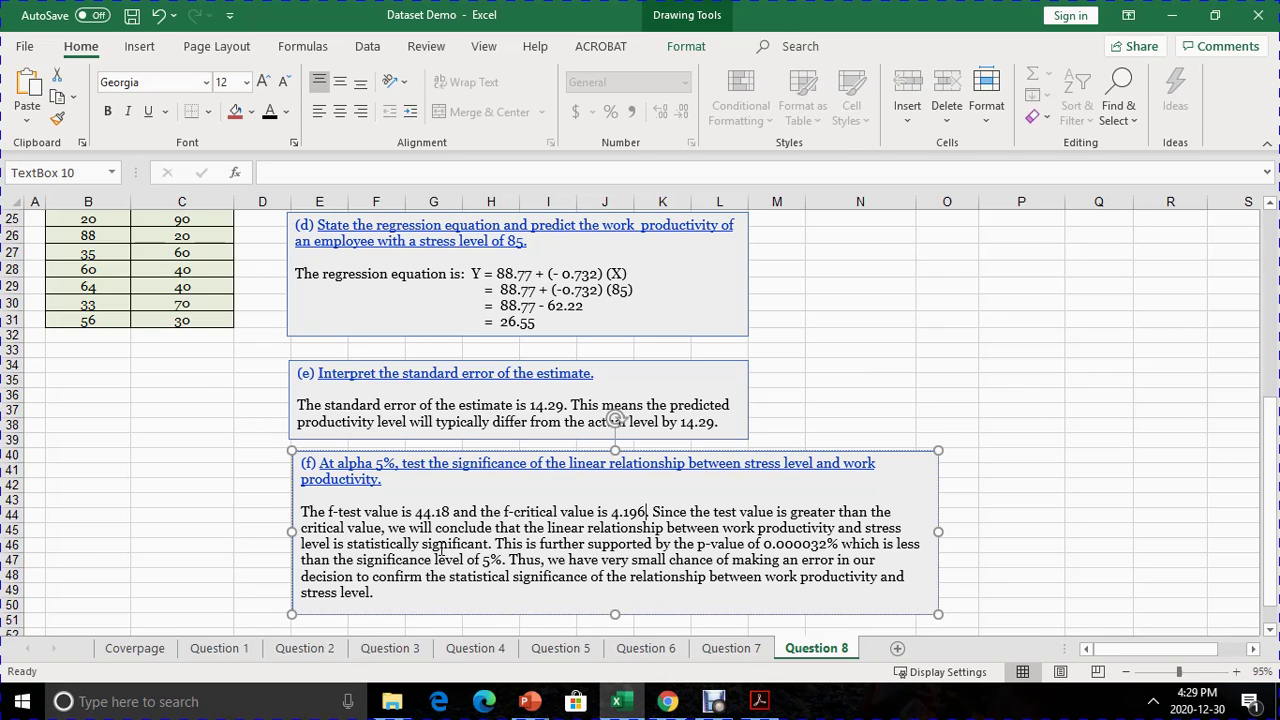
{"action": "scroll", "coordinate": [576, 552], "scroll_direction": "down", "scroll_amount": 1}
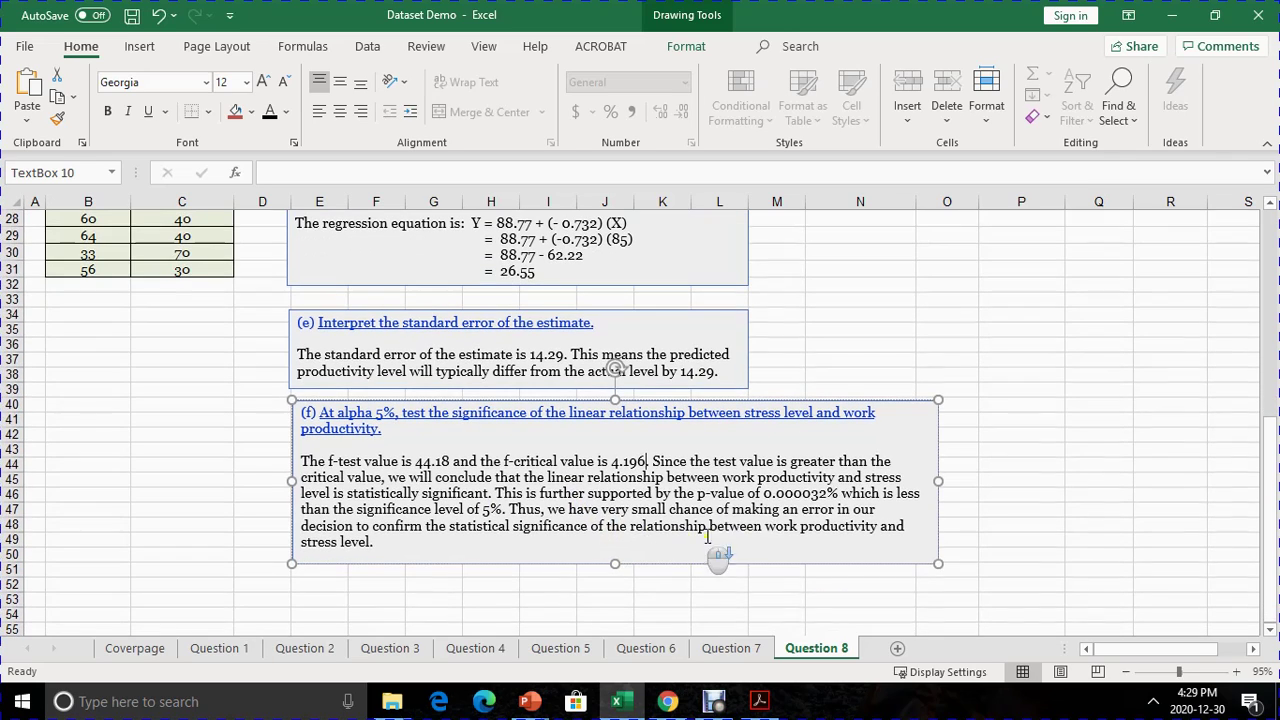
{"action": "scroll", "coordinate": [763, 500], "scroll_direction": "up", "scroll_amount": 1}
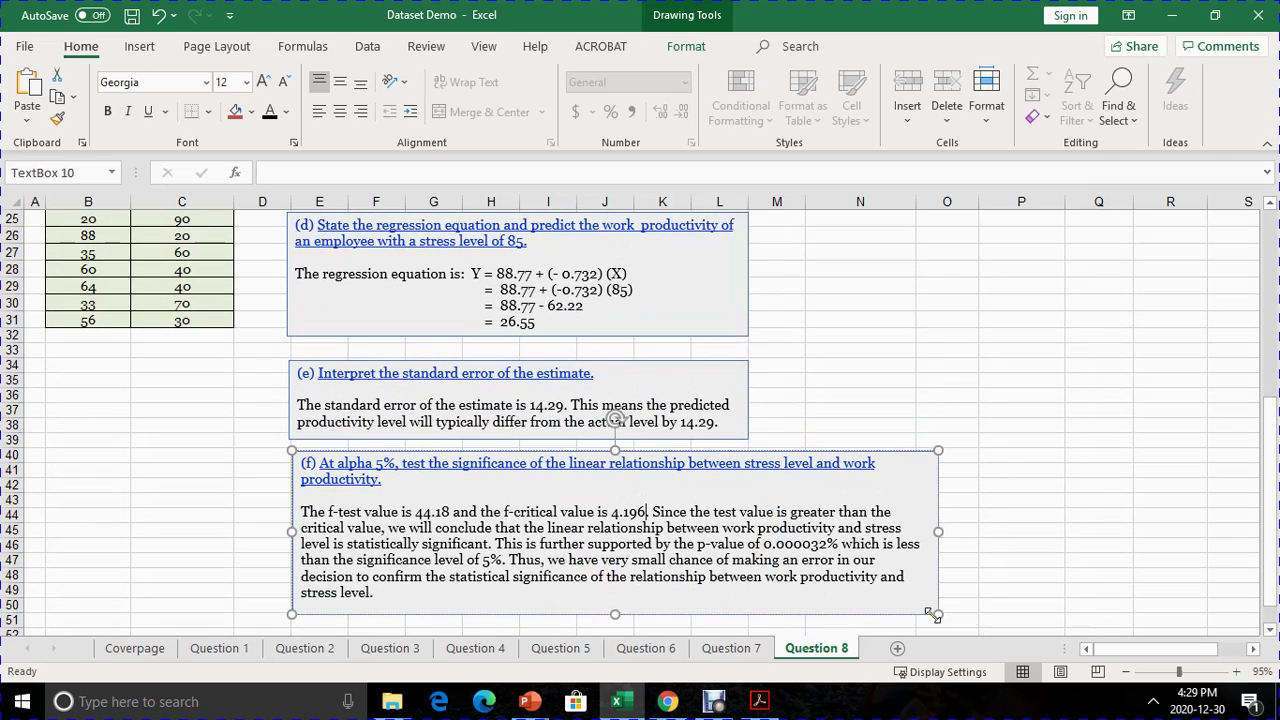
Enter the label "p-Value" in S14, above the Significance F column of the ANOVA table
{"action": "scroll", "coordinate": [1111, 628], "scroll_direction": "up", "scroll_amount": 4}
{"action": "left_click_drag", "start_coordinate": [1140, 648], "coordinate": [1165, 648]}
{"action": "left_click", "coordinate": [979, 268]}
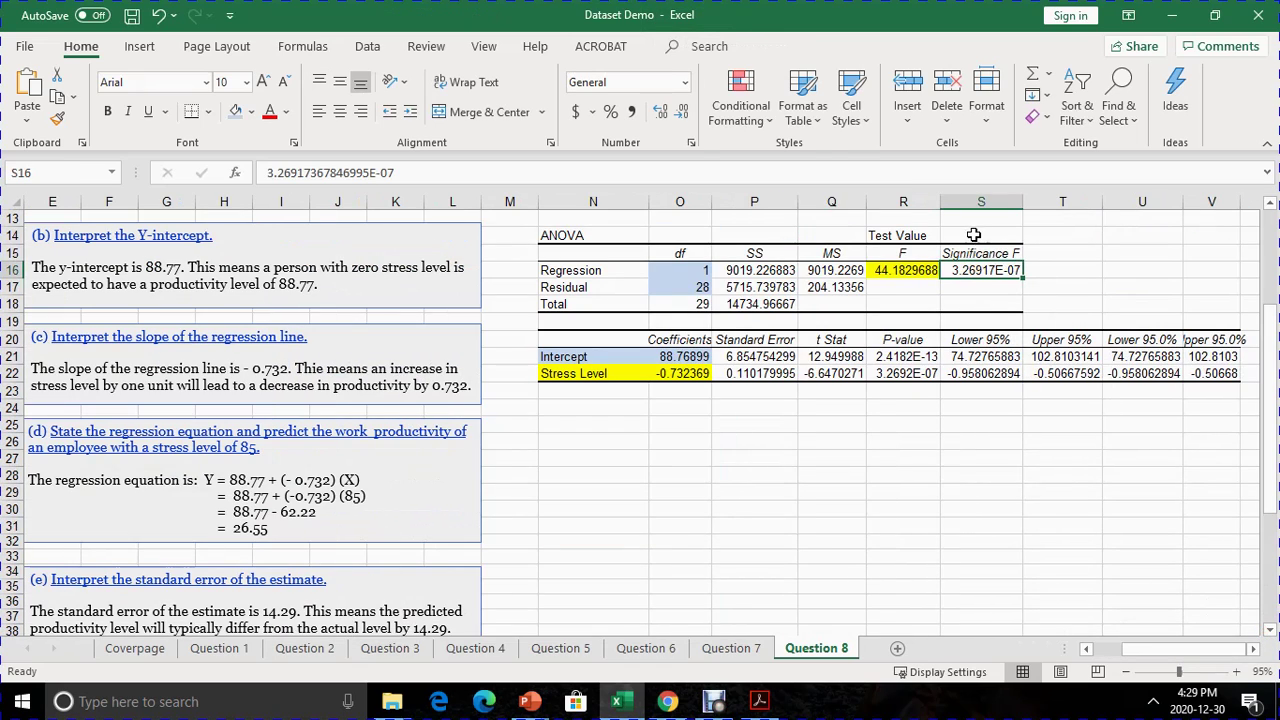
{"action": "left_click", "coordinate": [976, 233]}
{"action": "type", "text": "p"}
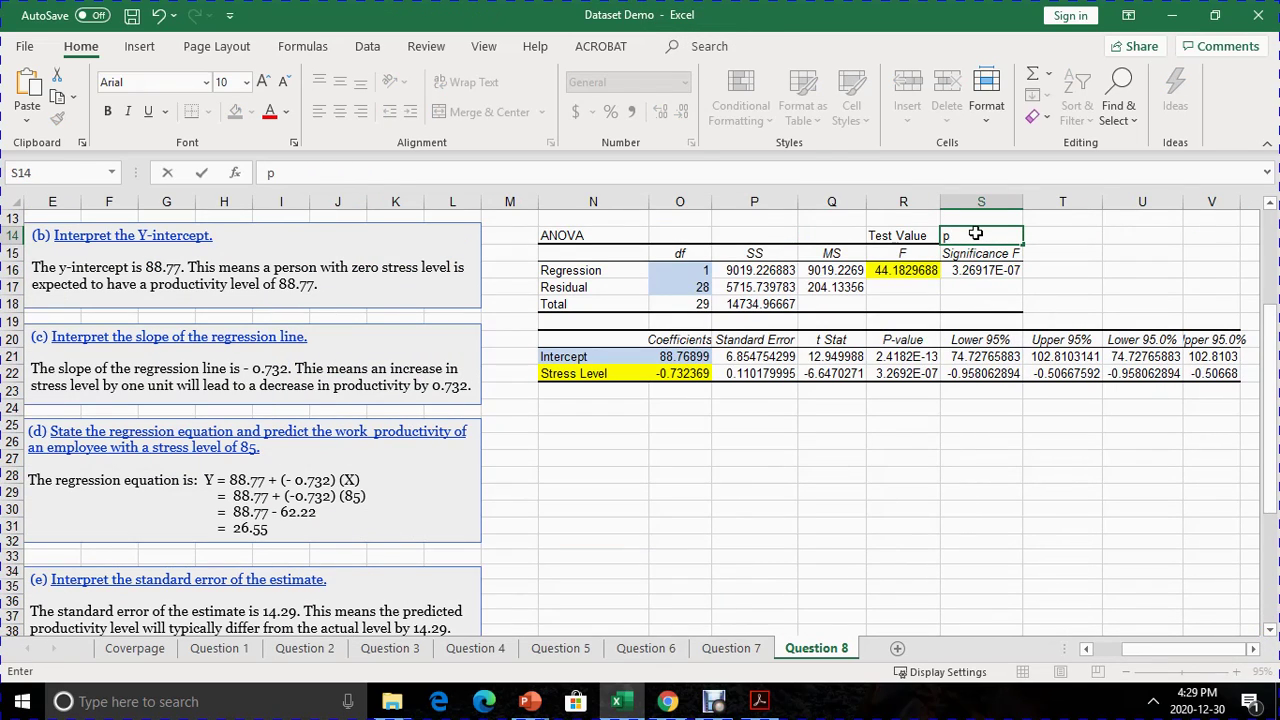
{"action": "type", "text": "-Value"}
{"action": "left_click", "coordinate": [964, 304]}
Highlight the Significance F value in S16 with a light green fill
{"action": "left_click", "coordinate": [962, 270]}
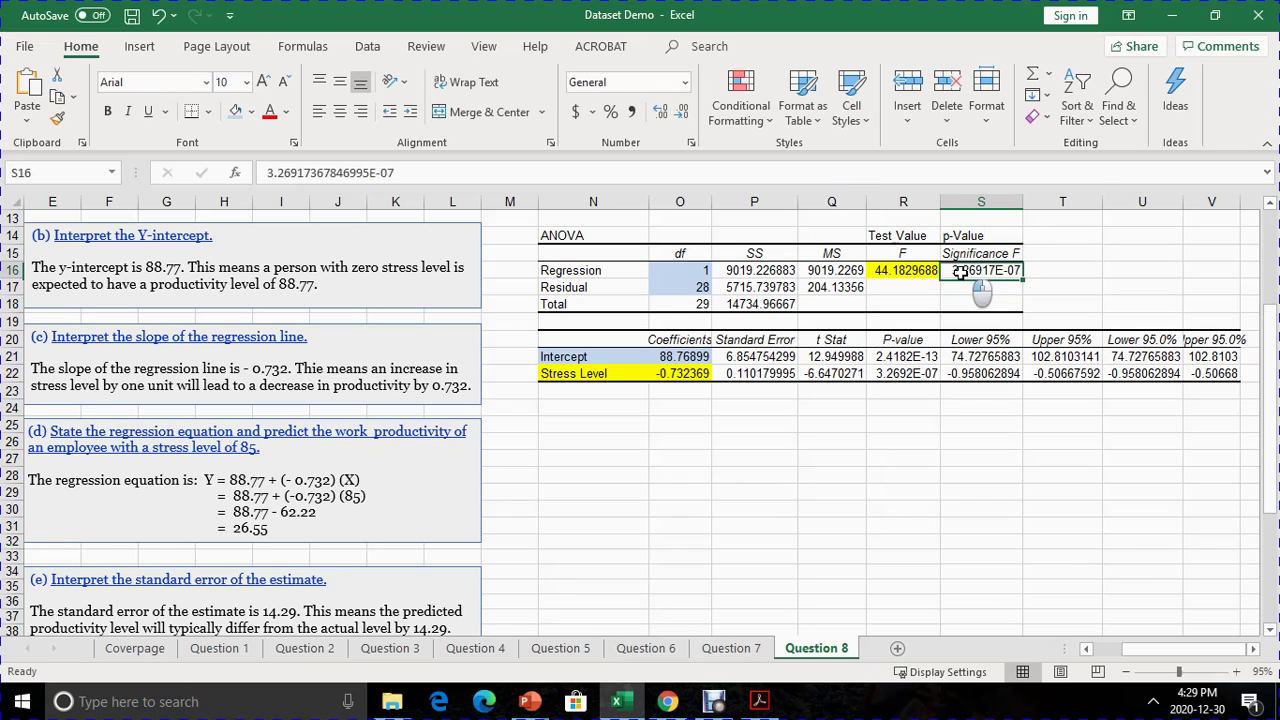
{"action": "left_click", "coordinate": [253, 113]}
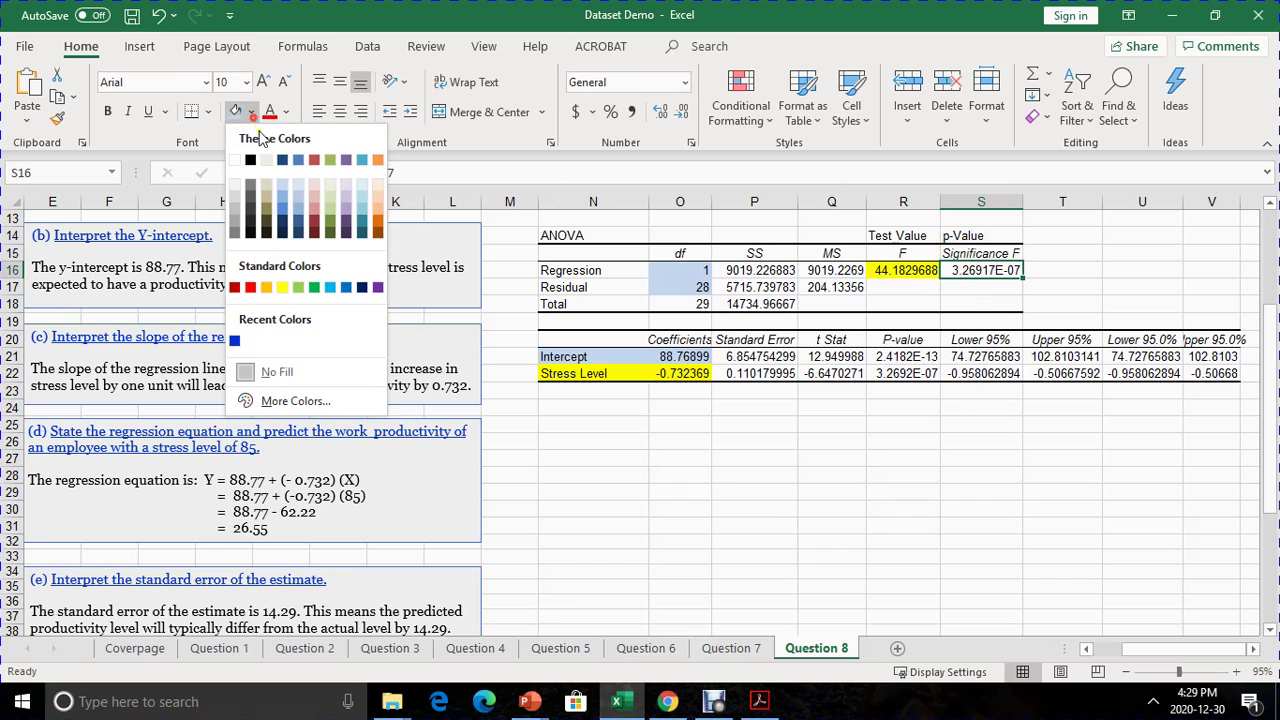
{"action": "left_click", "coordinate": [330, 197]}
{"action": "left_click", "coordinate": [903, 472]}
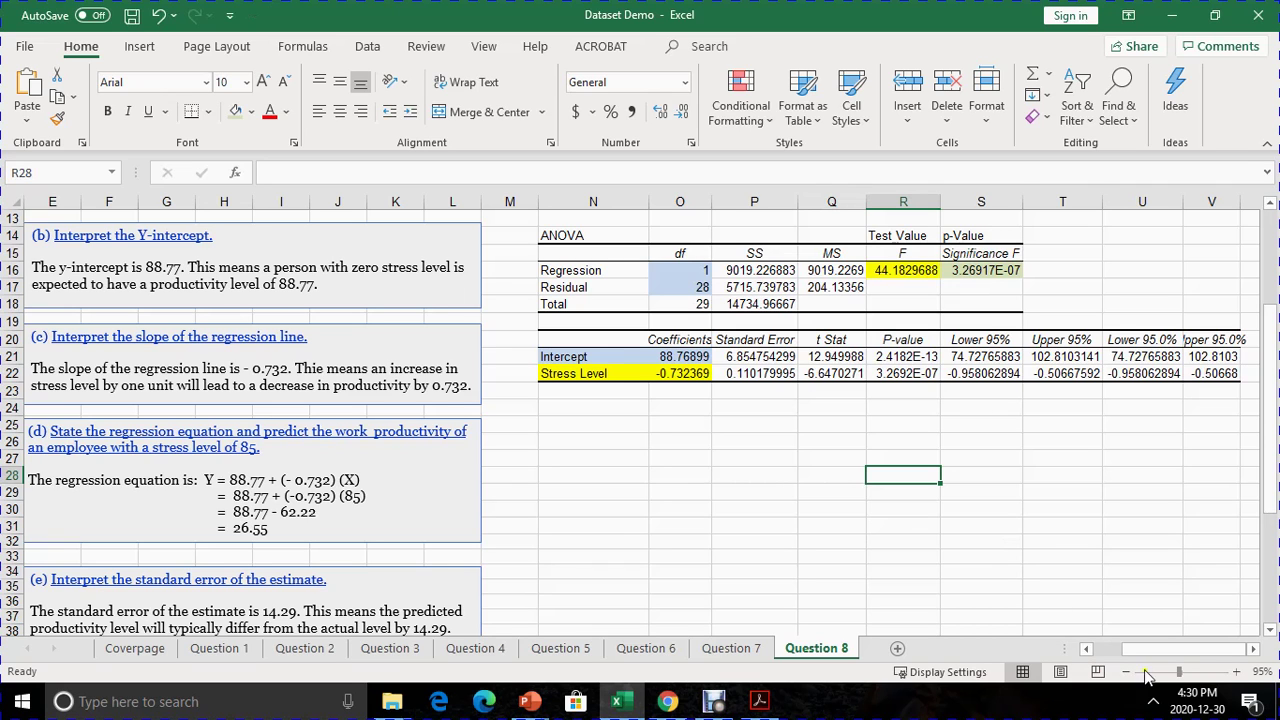
Examine the p-value percentage quoted in the part (f) answer on the significance of the linear relationship
{"action": "left_click_drag", "start_coordinate": [1141, 649], "coordinate": [1100, 649]}
{"action": "scroll", "coordinate": [600, 560], "scroll_direction": "down", "scroll_amount": 5}
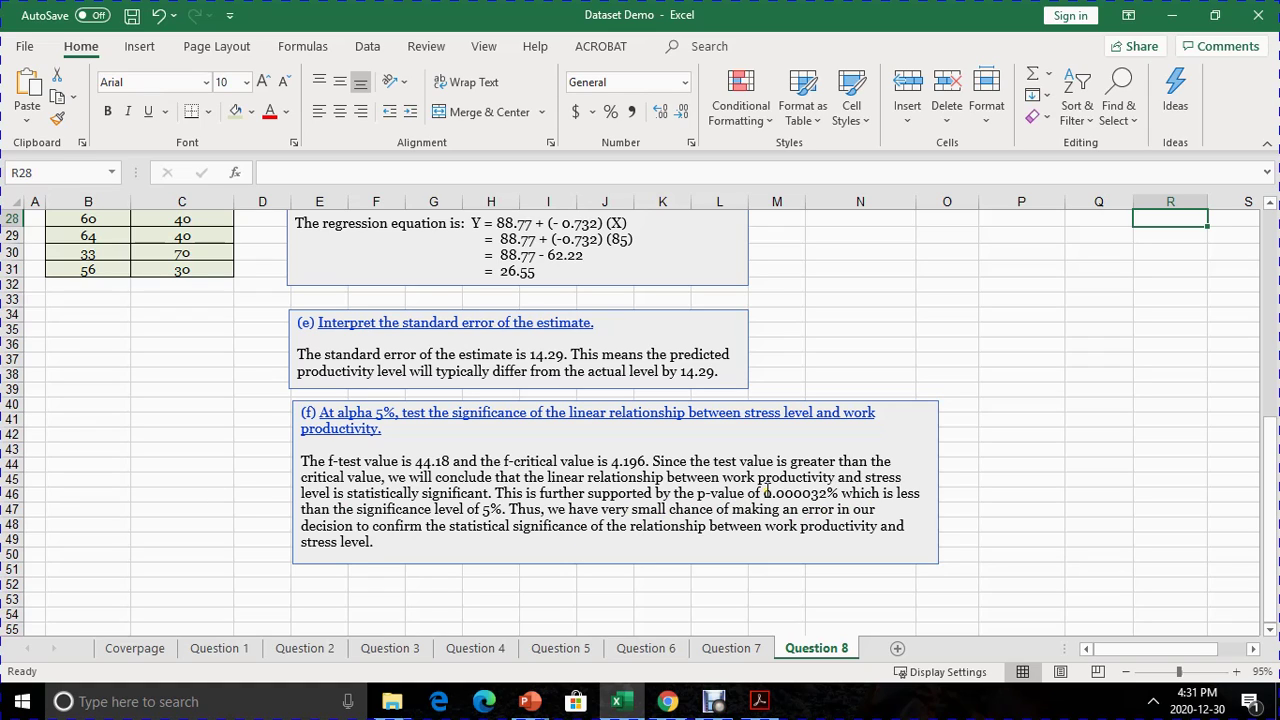
{"action": "left_click_drag", "start_coordinate": [764, 493], "coordinate": [836, 497]}
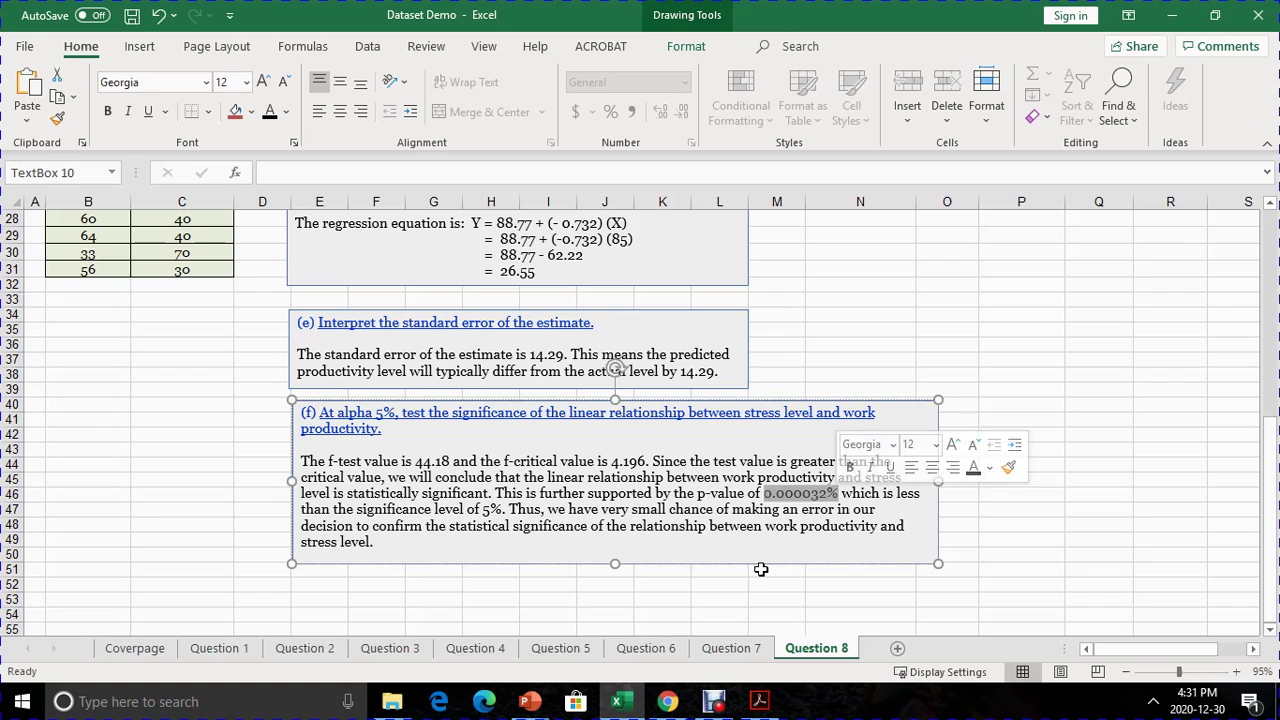
{"action": "left_click", "coordinate": [648, 548]}
{"action": "left_click", "coordinate": [252, 511]}
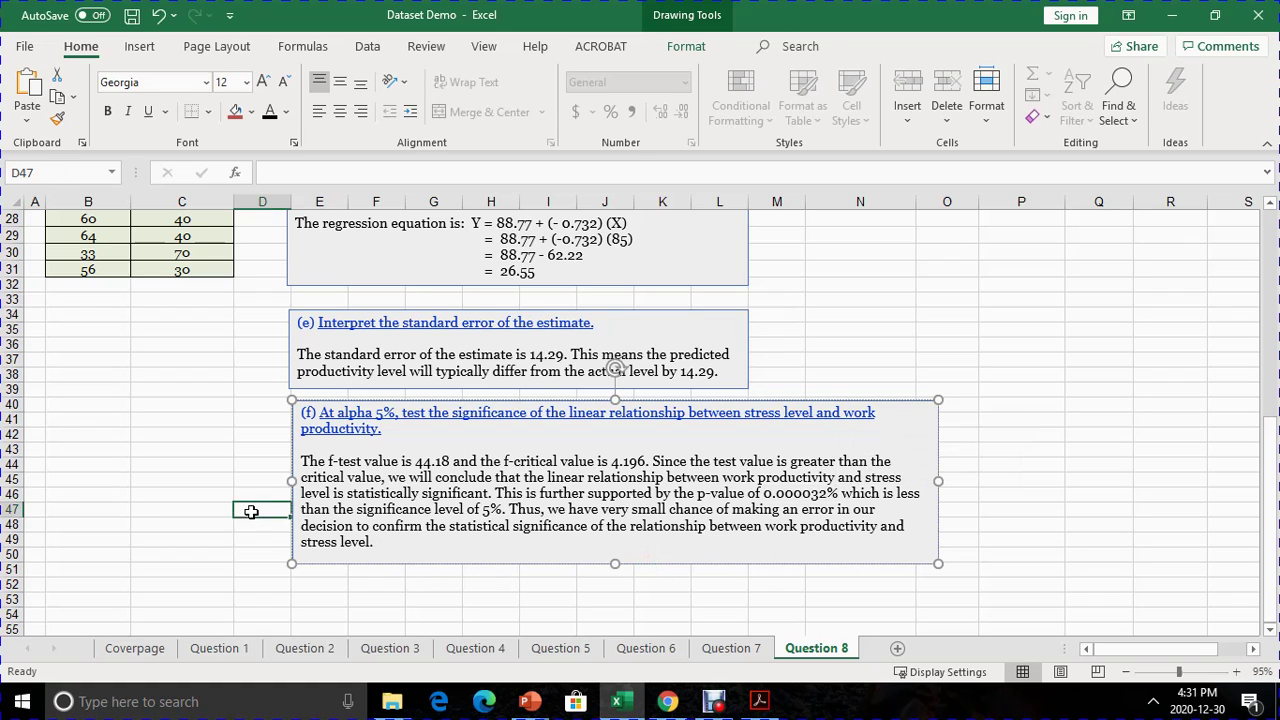
{"action": "scroll", "coordinate": [255, 555], "scroll_direction": "up", "scroll_amount": 9}
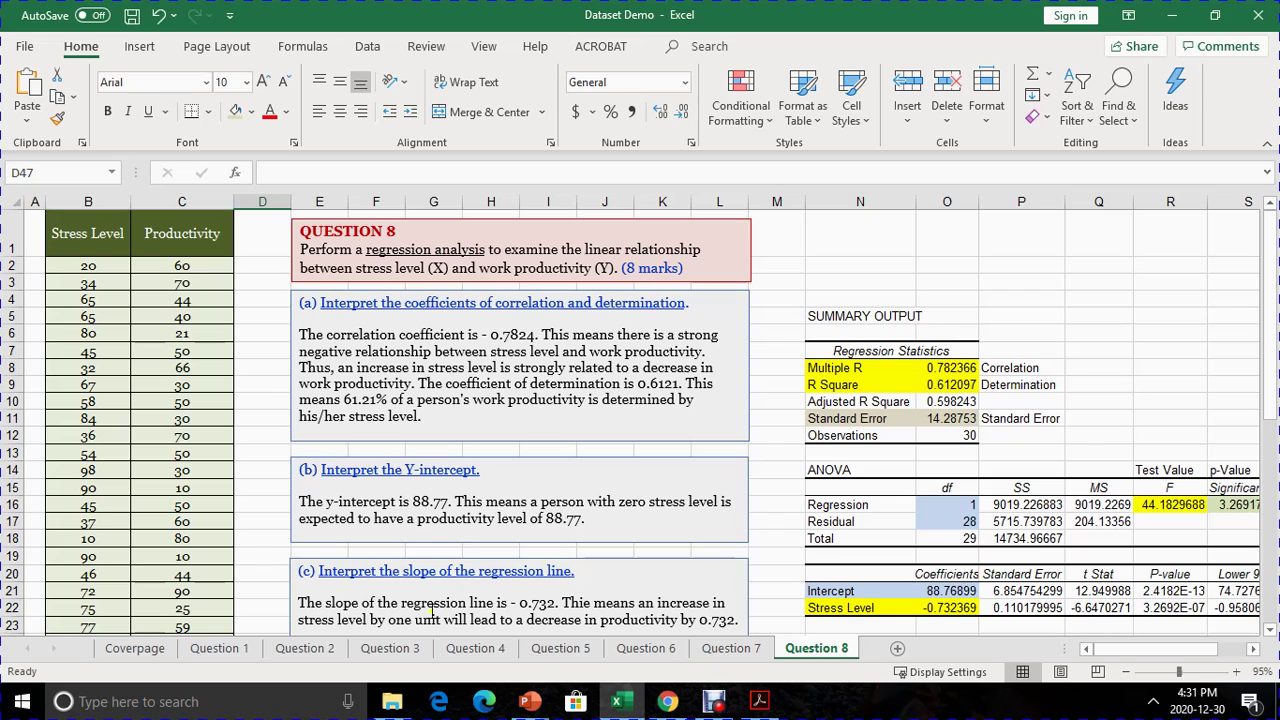
{"action": "left_click", "coordinate": [714, 704]}
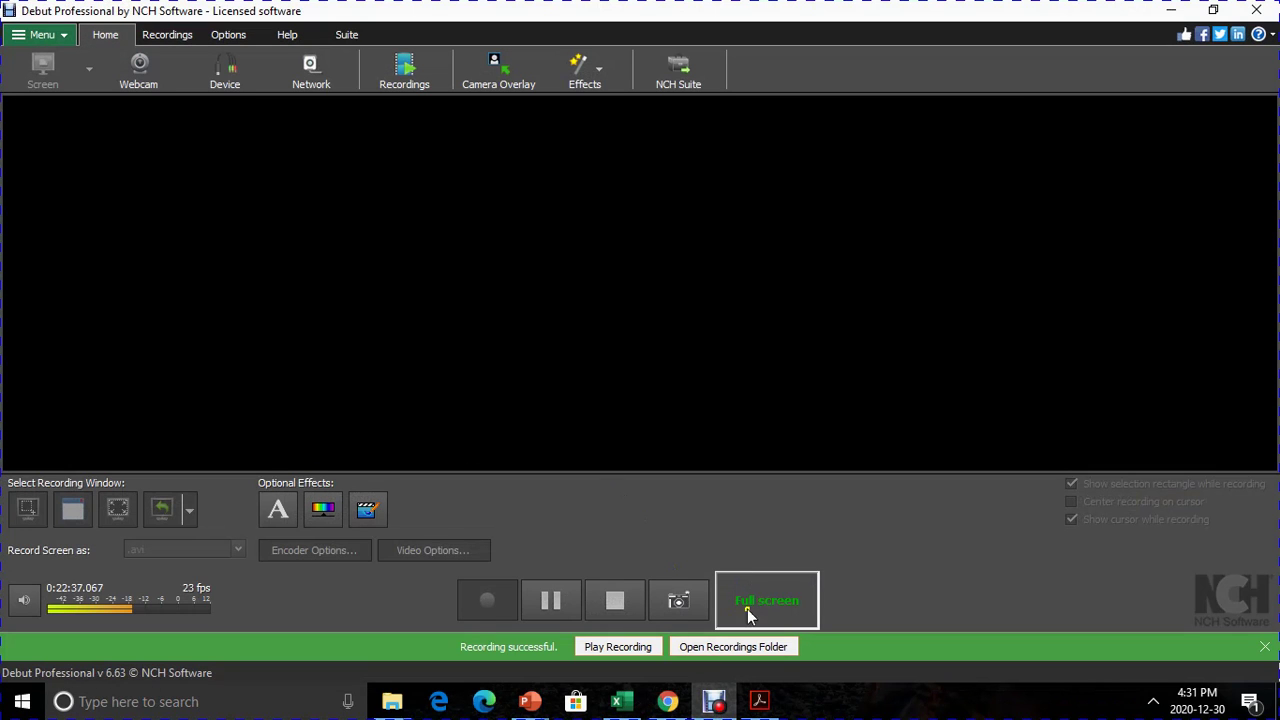